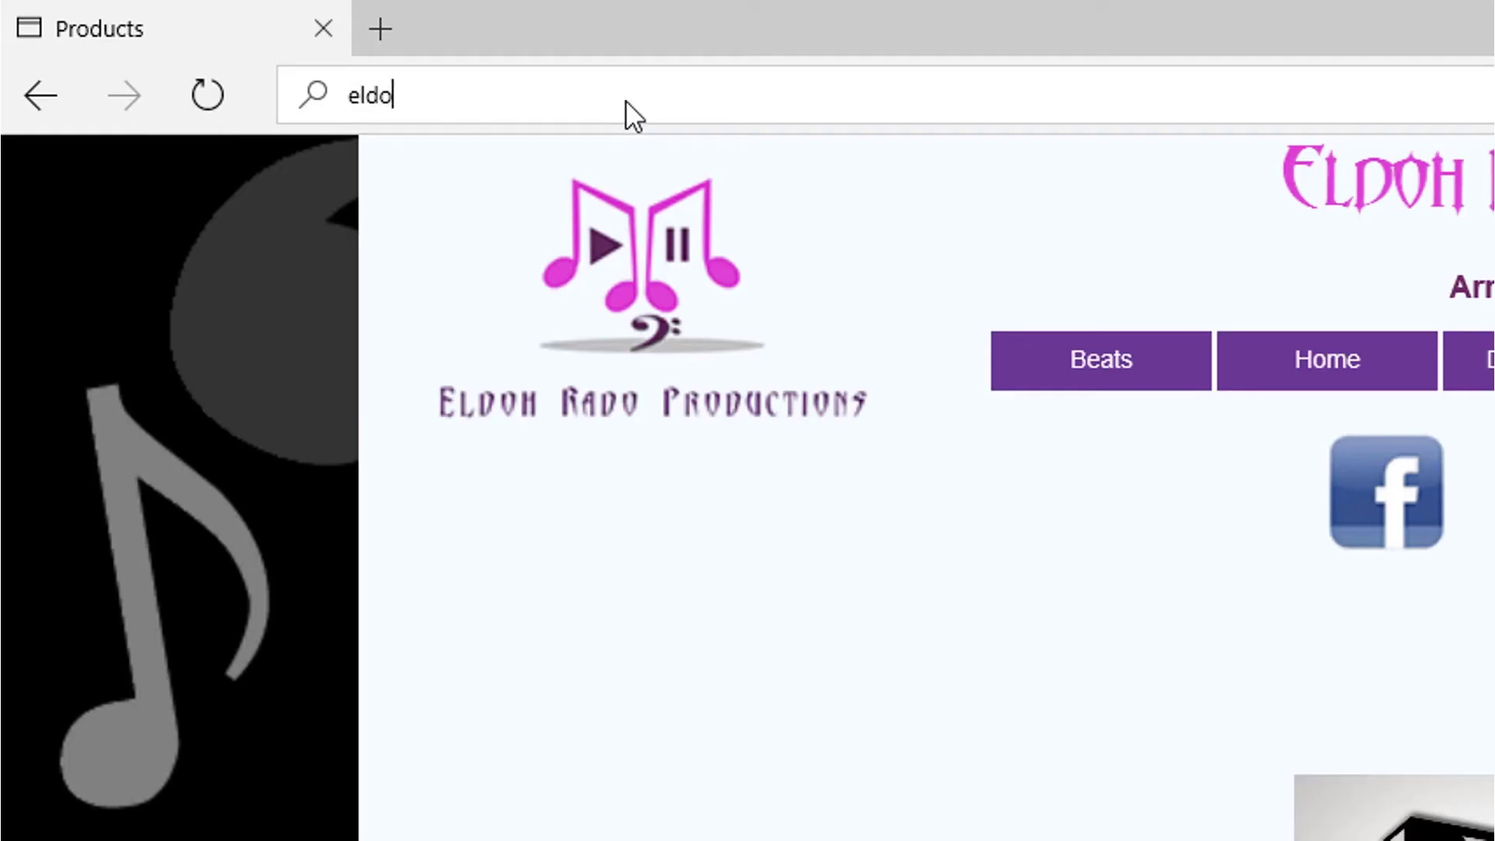
- Enter eldohradoproductions.tk as the web address and look through the Products page down to the drum kit download
text(hradoproductions.tk)
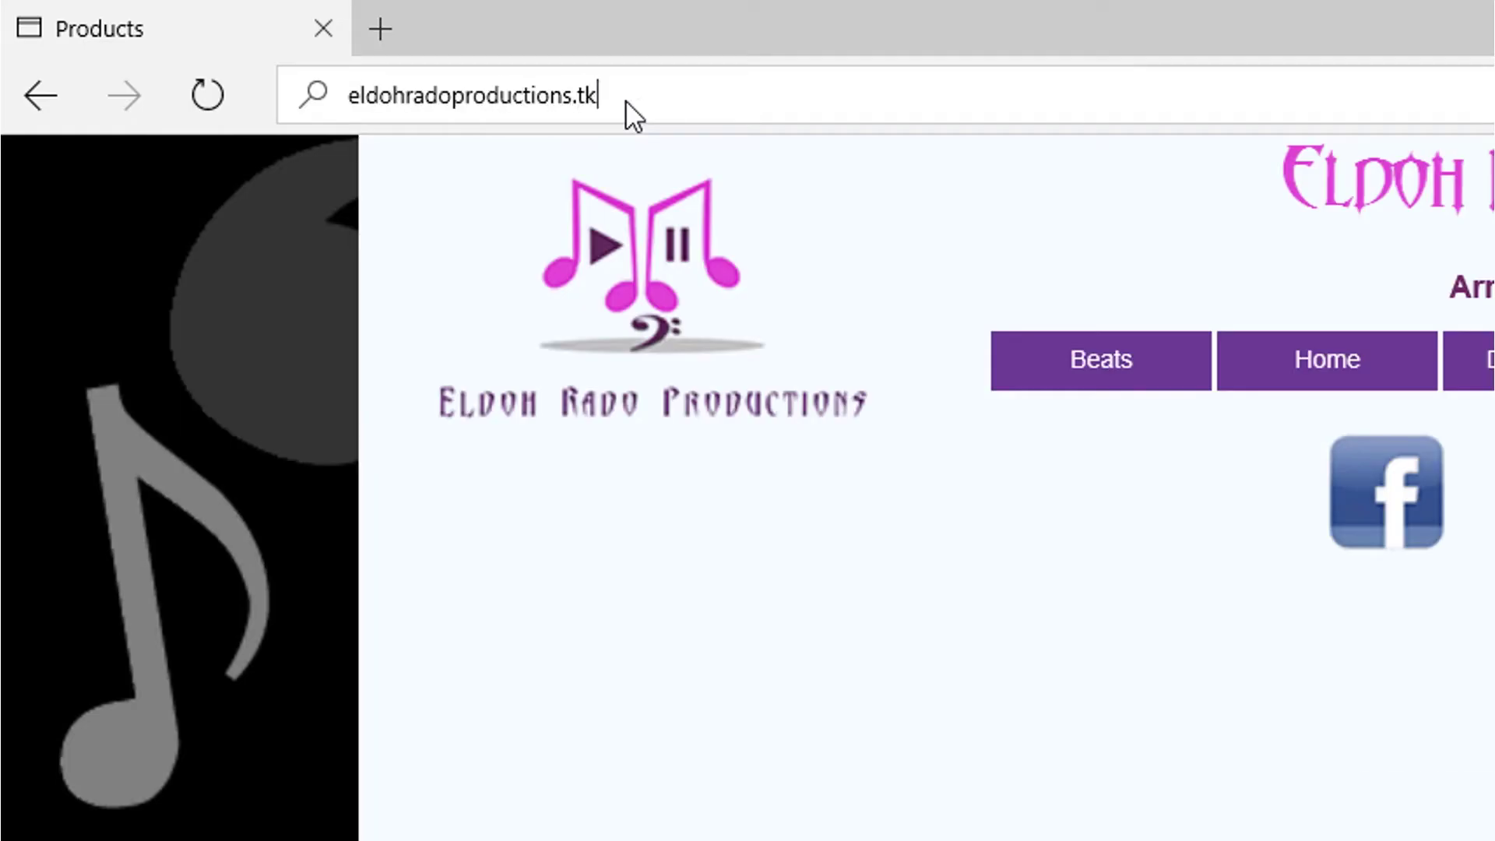
drag(1487, 489, 1459, 693)
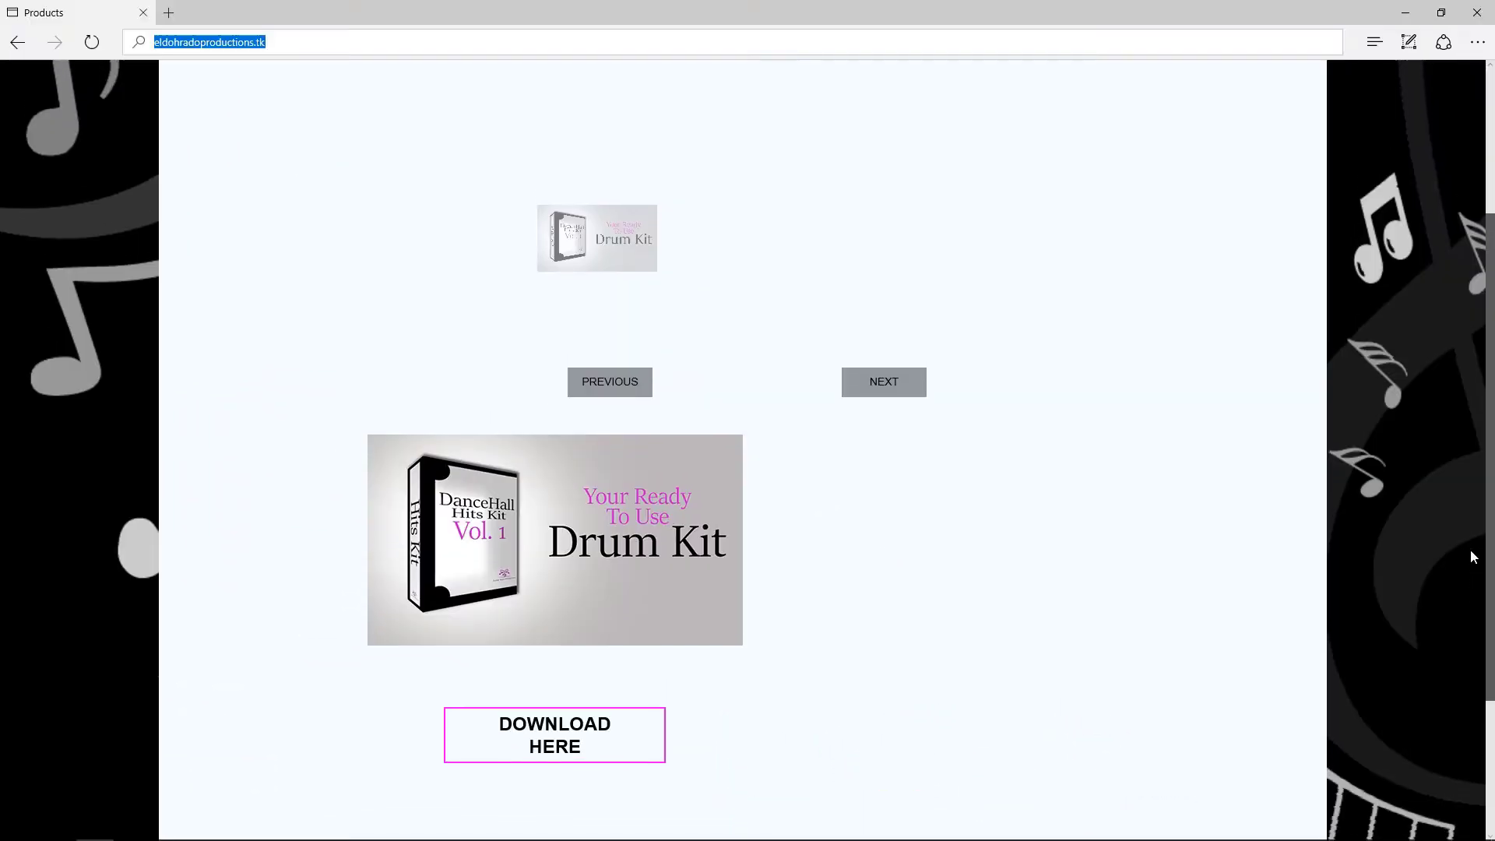
drag(1473, 558, 1491, 448)
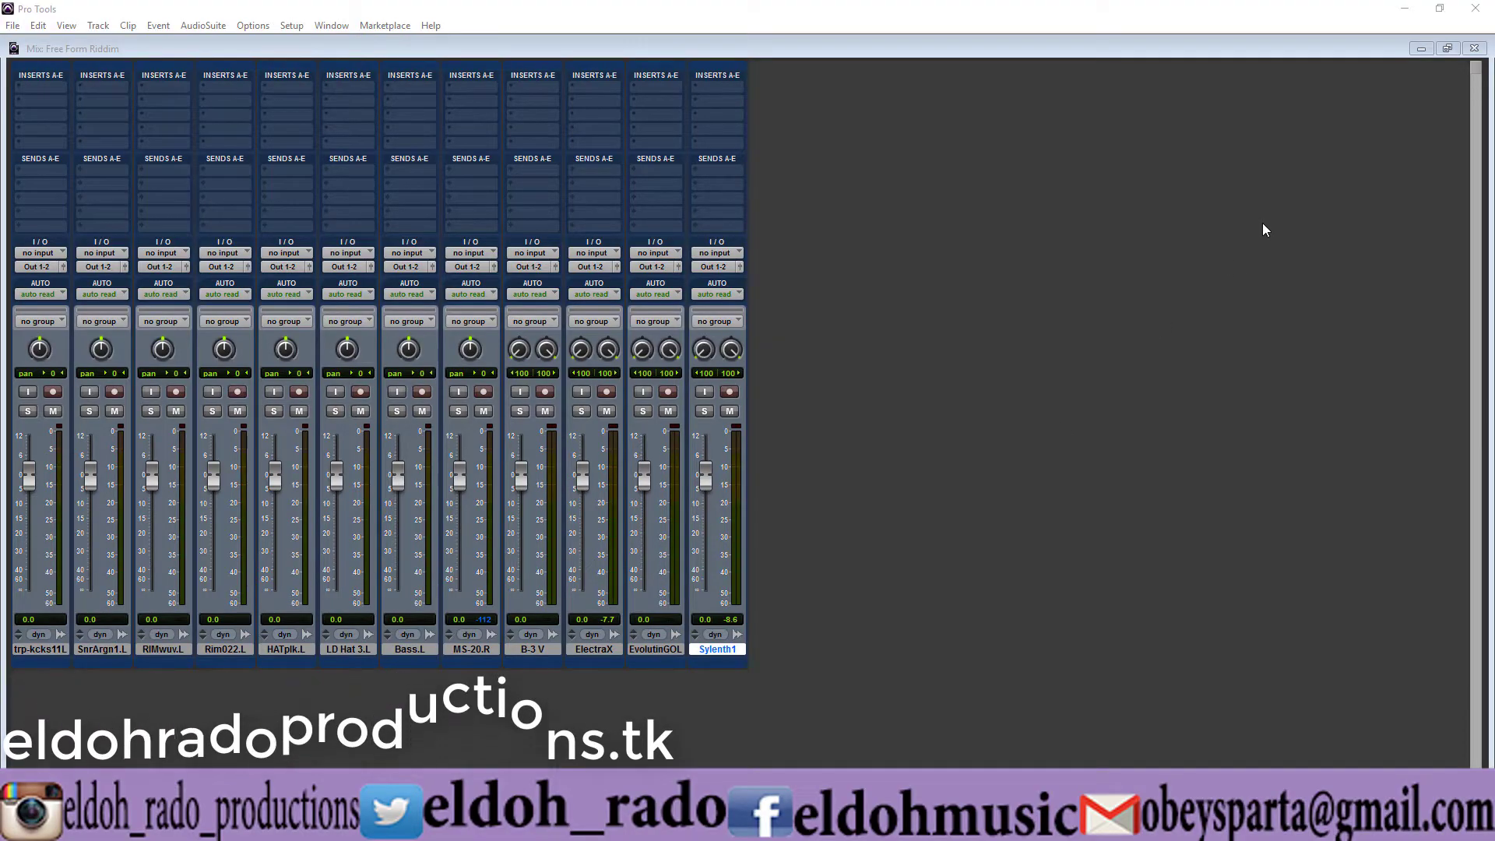
- Switch to Pro Tools, select the MS-20.R track, close the Mix window and show the Edit window
click(477, 649)
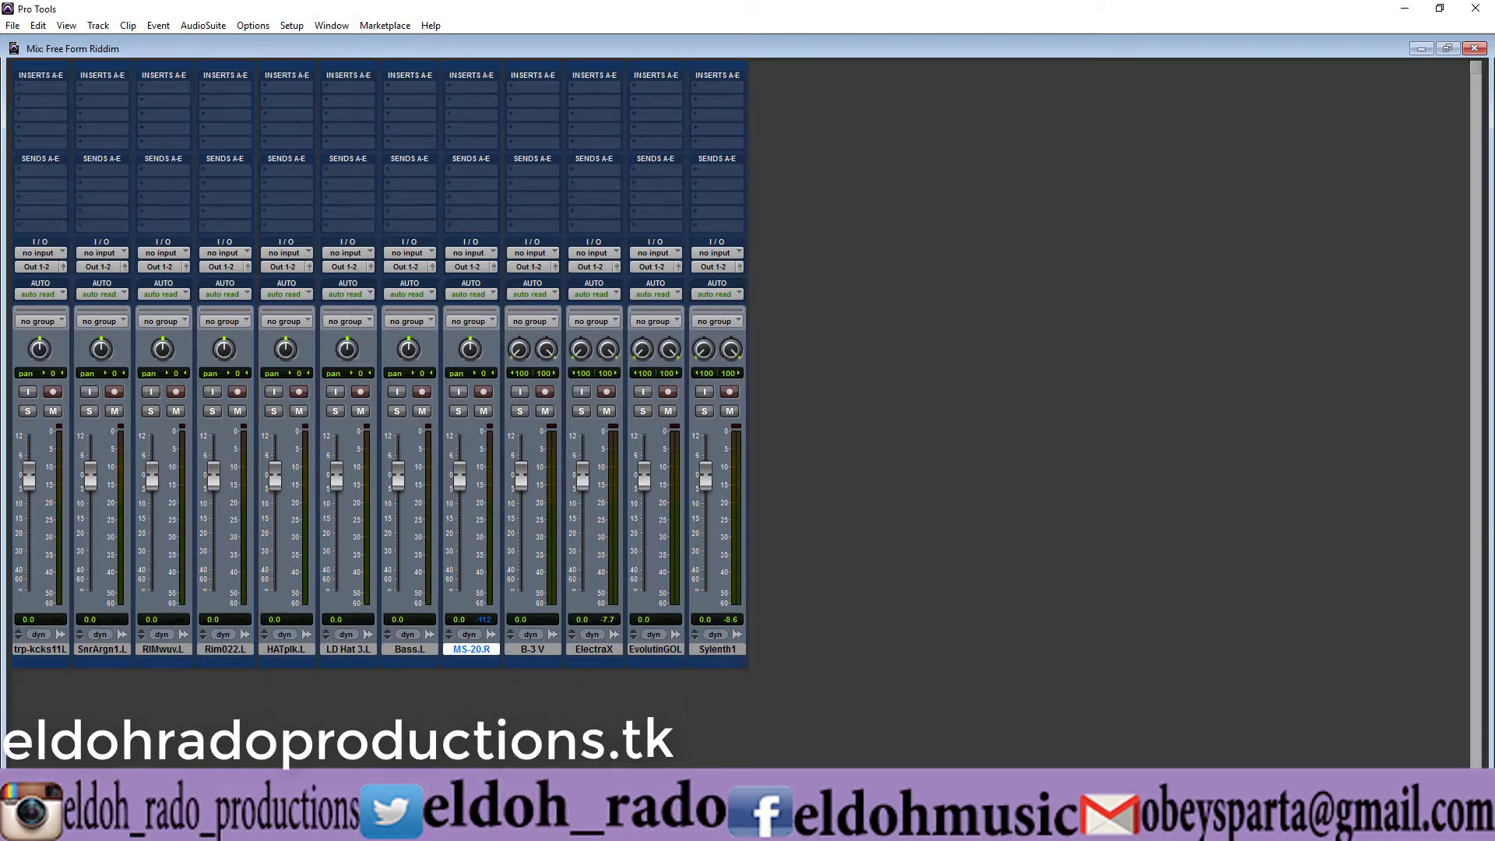
click(1474, 49)
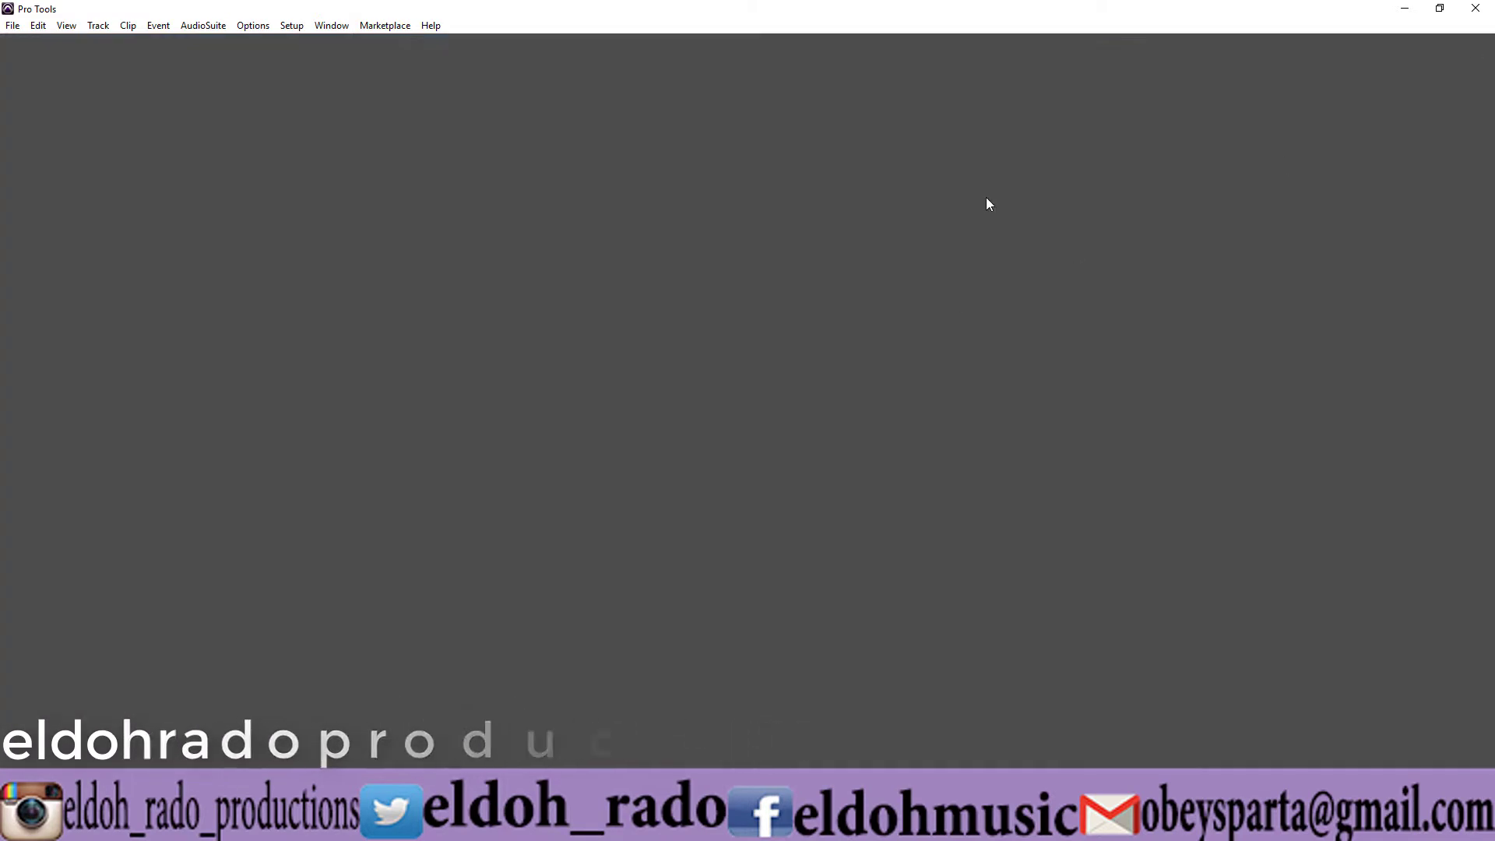
click(331, 26)
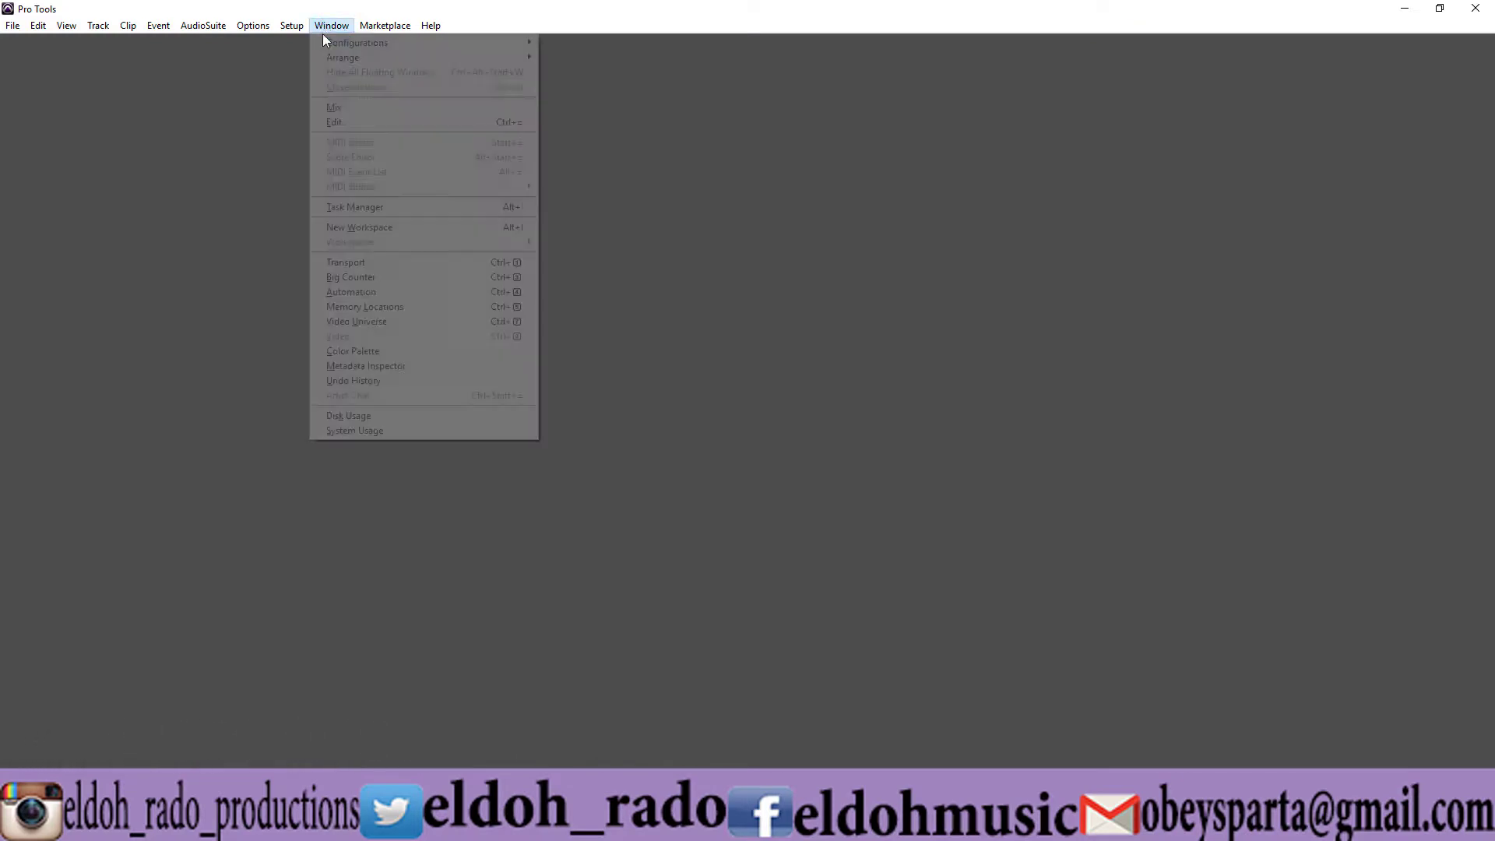
click(344, 123)
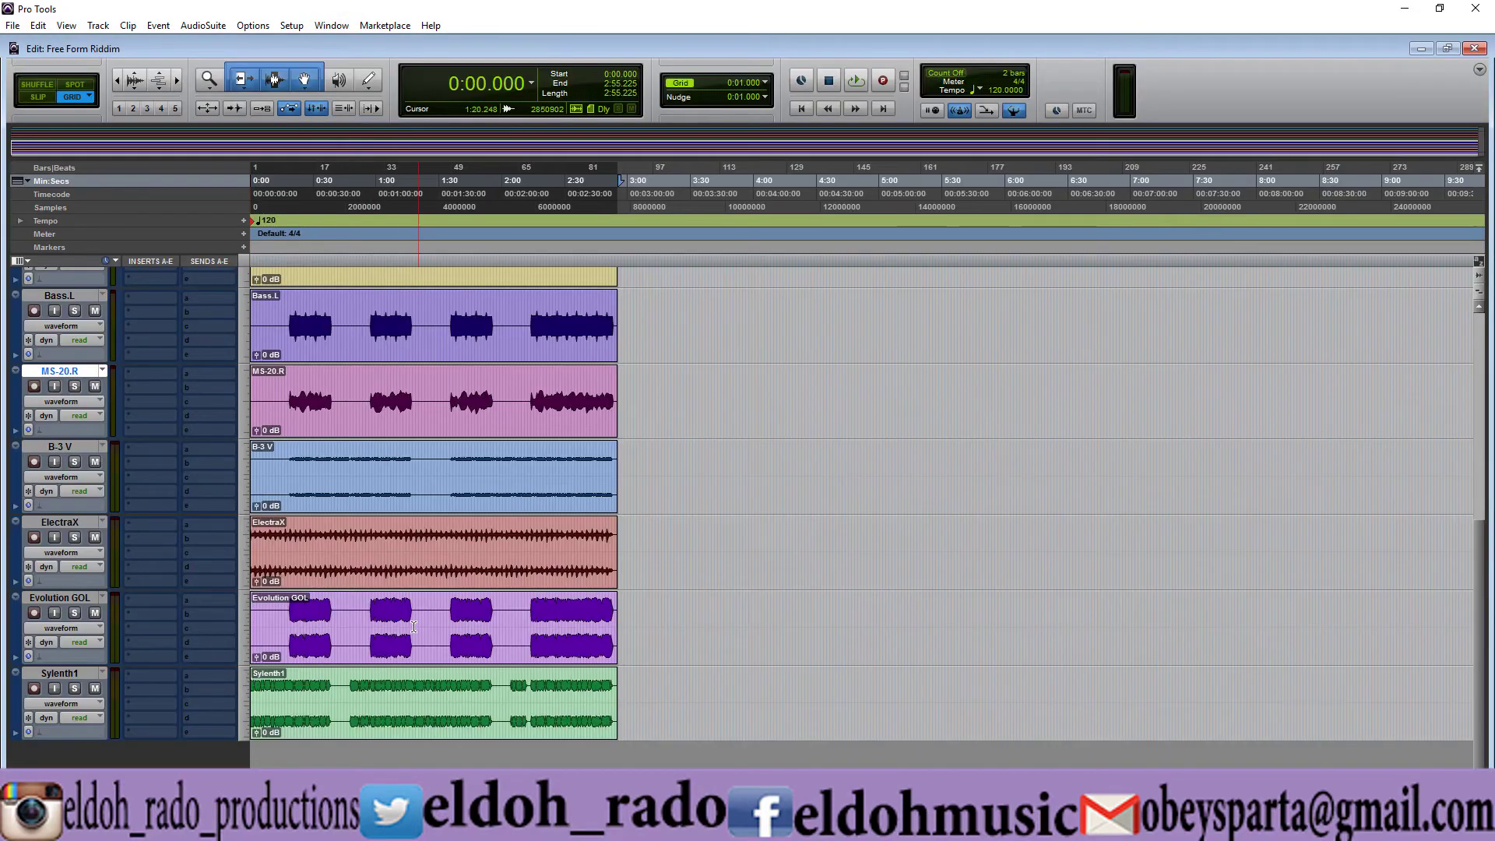
- Place the edit cursor at 0:20 on the Evolution GOL track and return to the Mix window
click(291, 616)
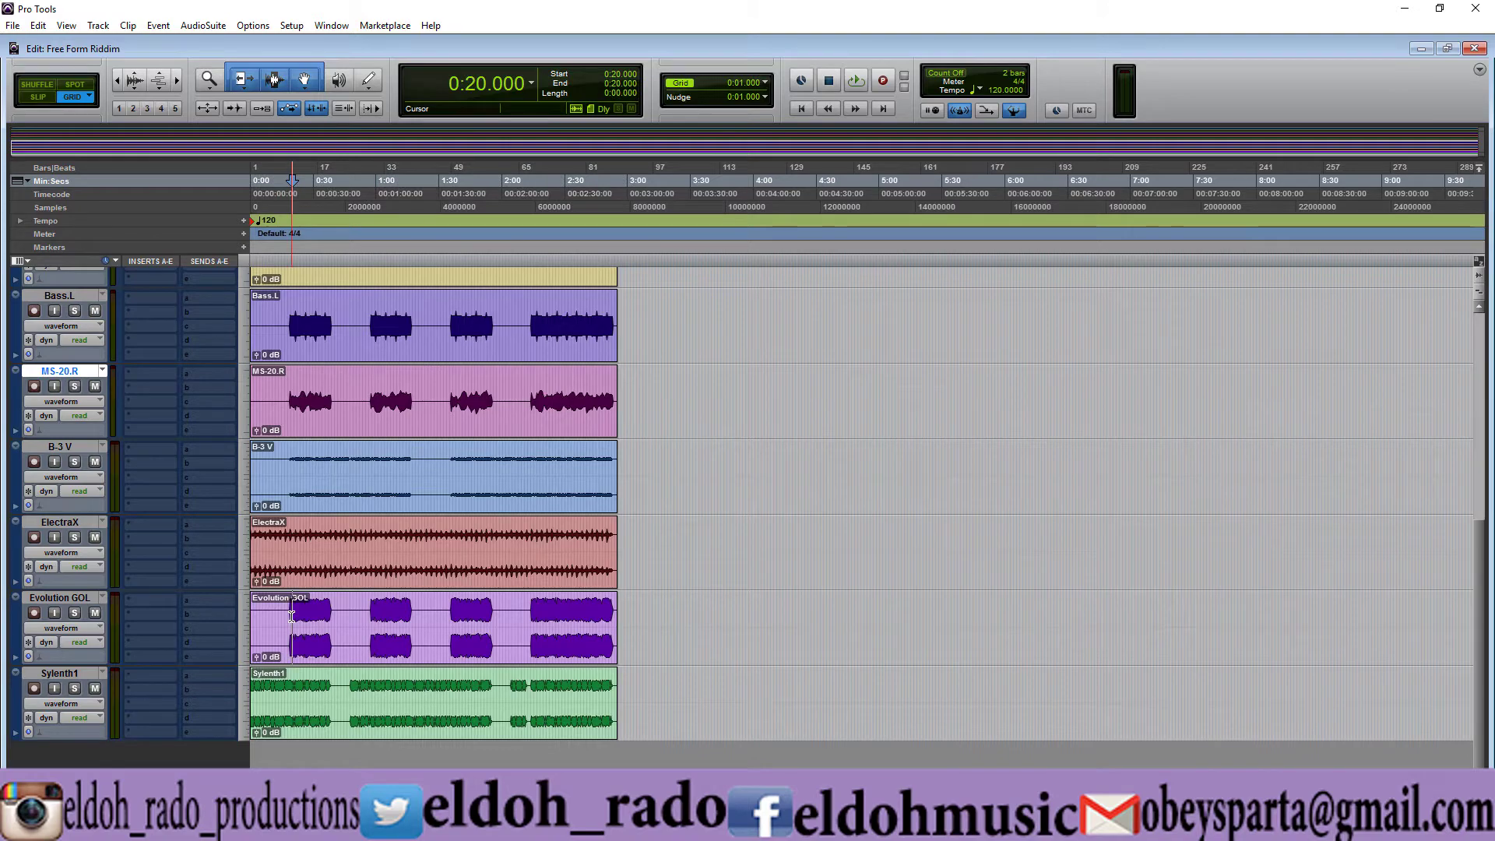
key(ctrl+])
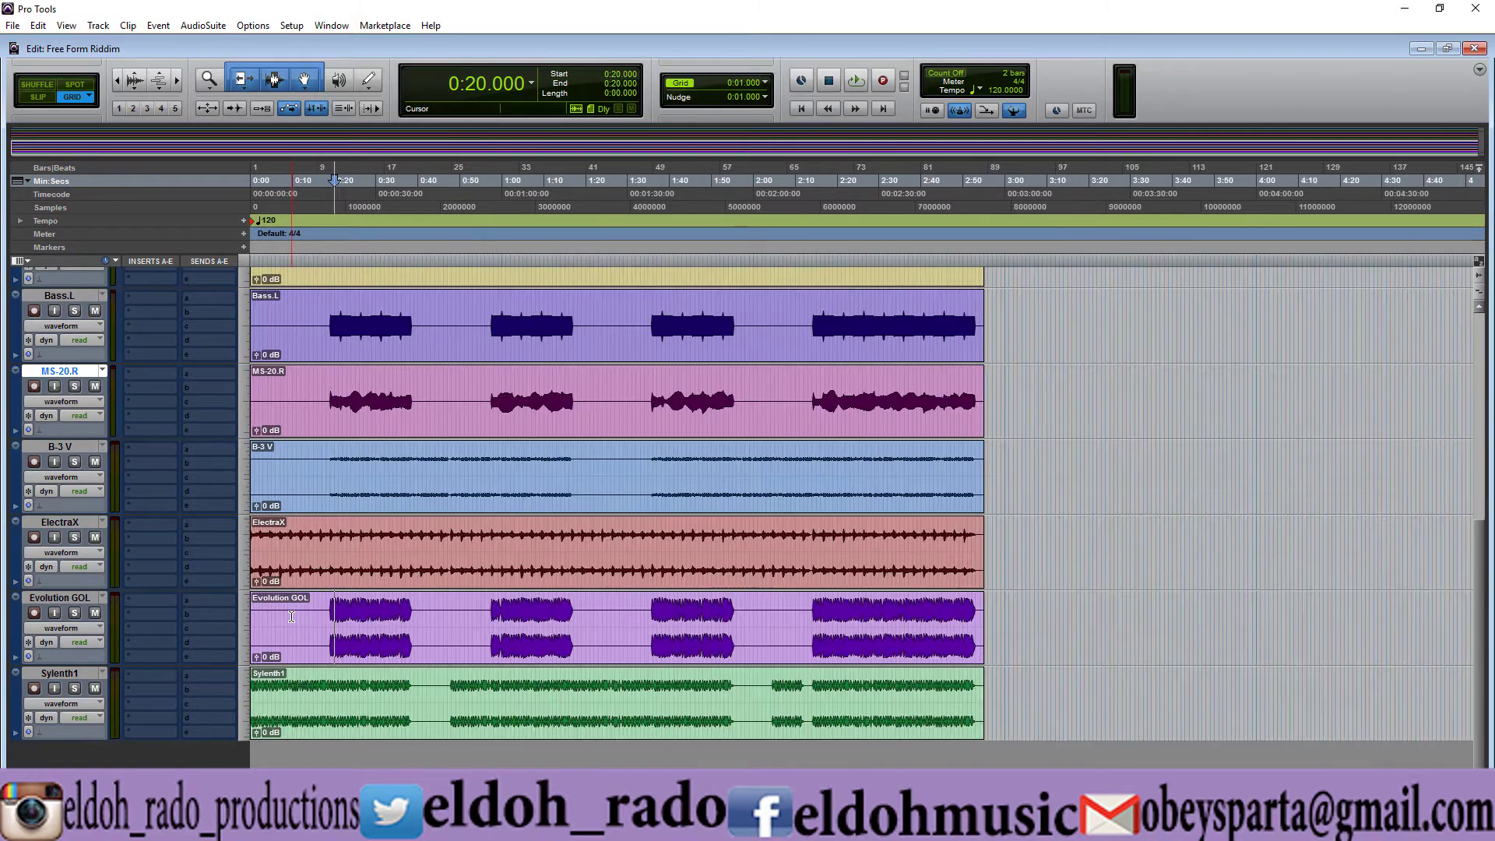
key(ctrl+])
key(ctrl+])
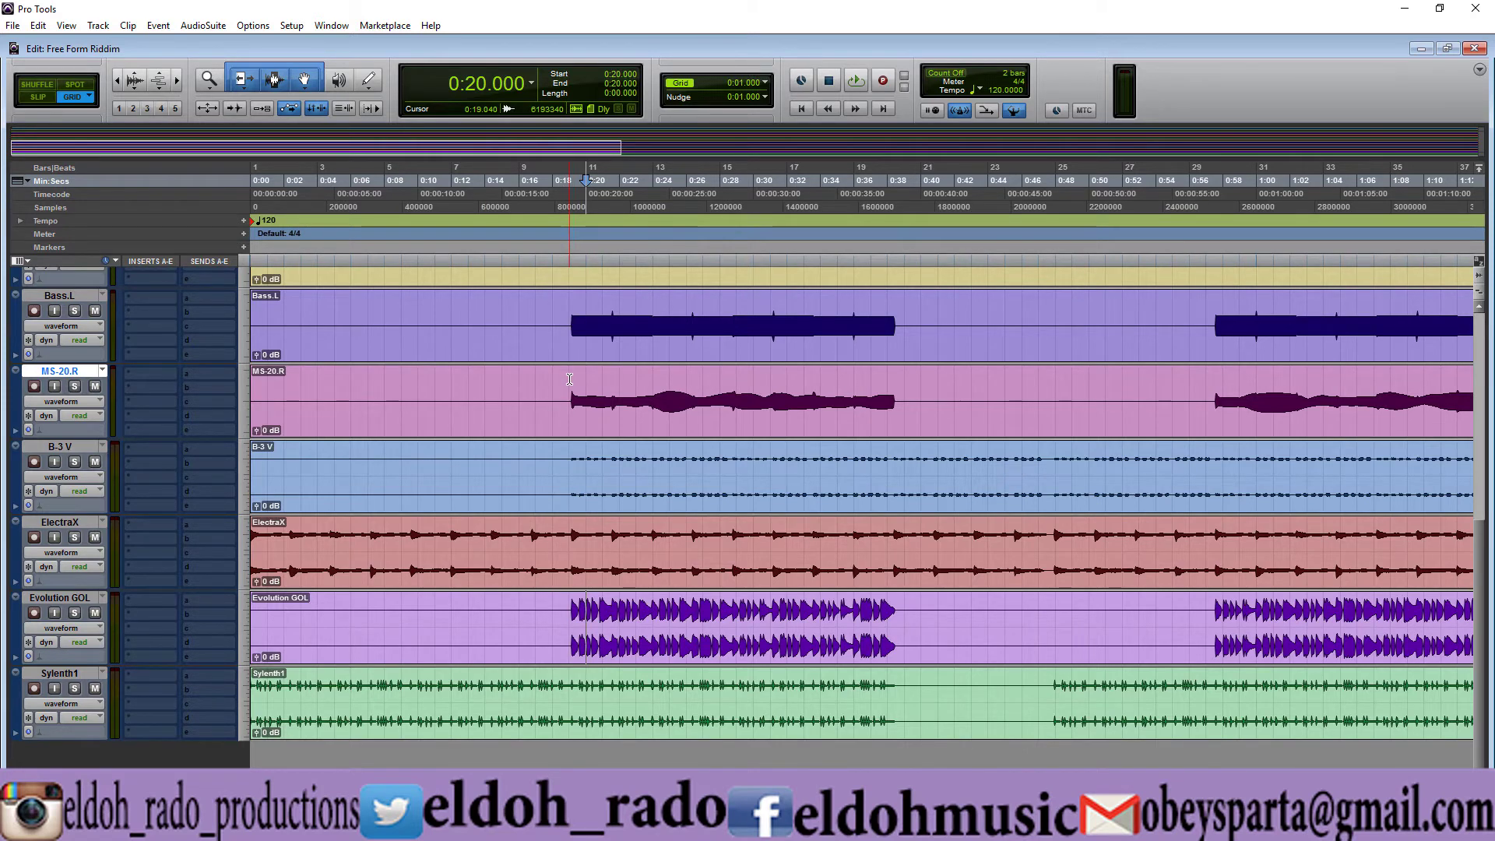
key(ctrl+equal)
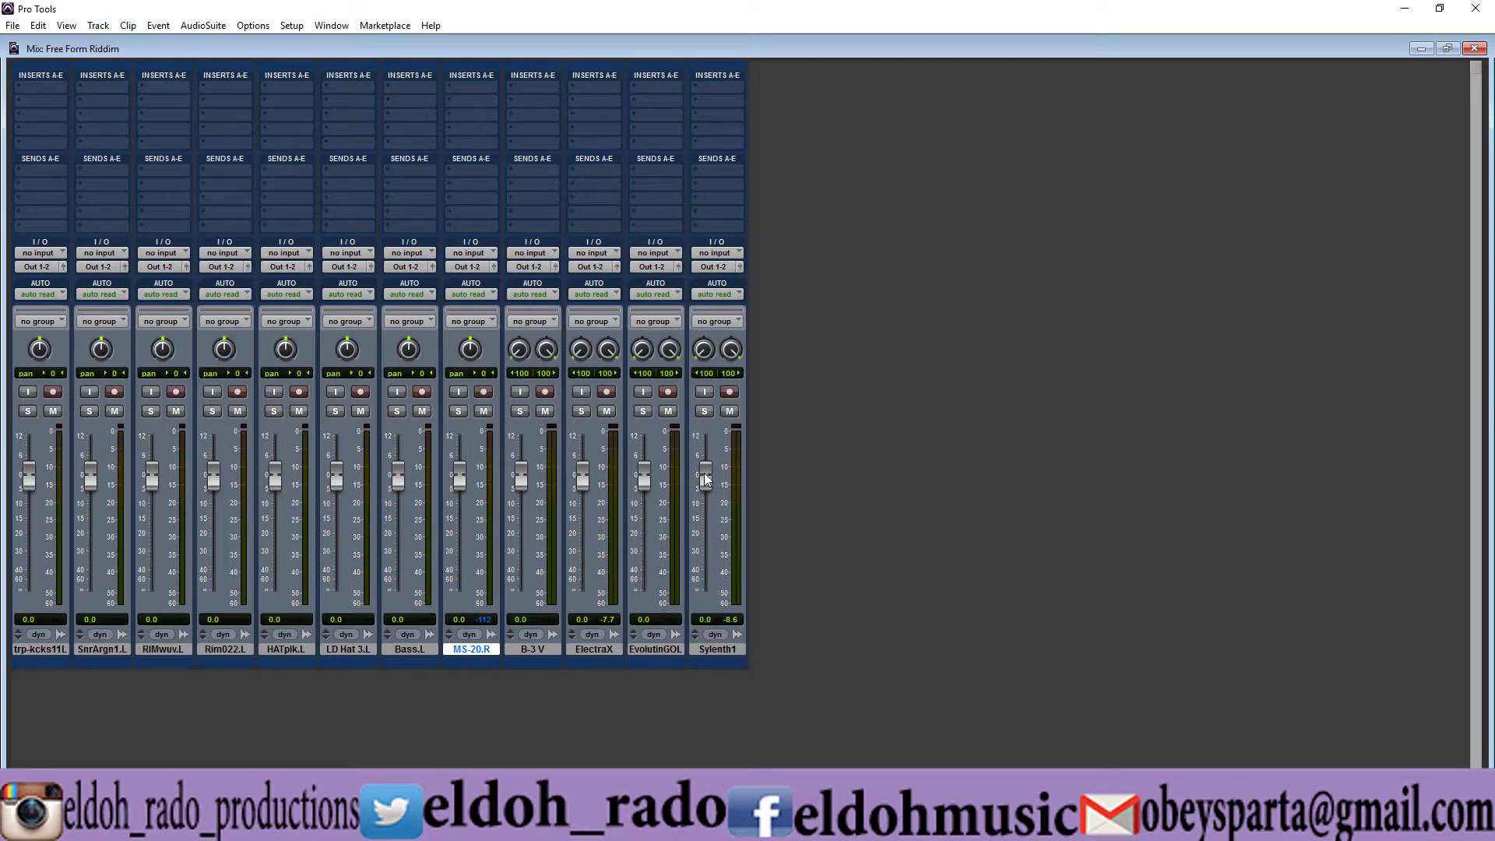
drag(704, 473, 649, 495)
drag(459, 476, 459, 515)
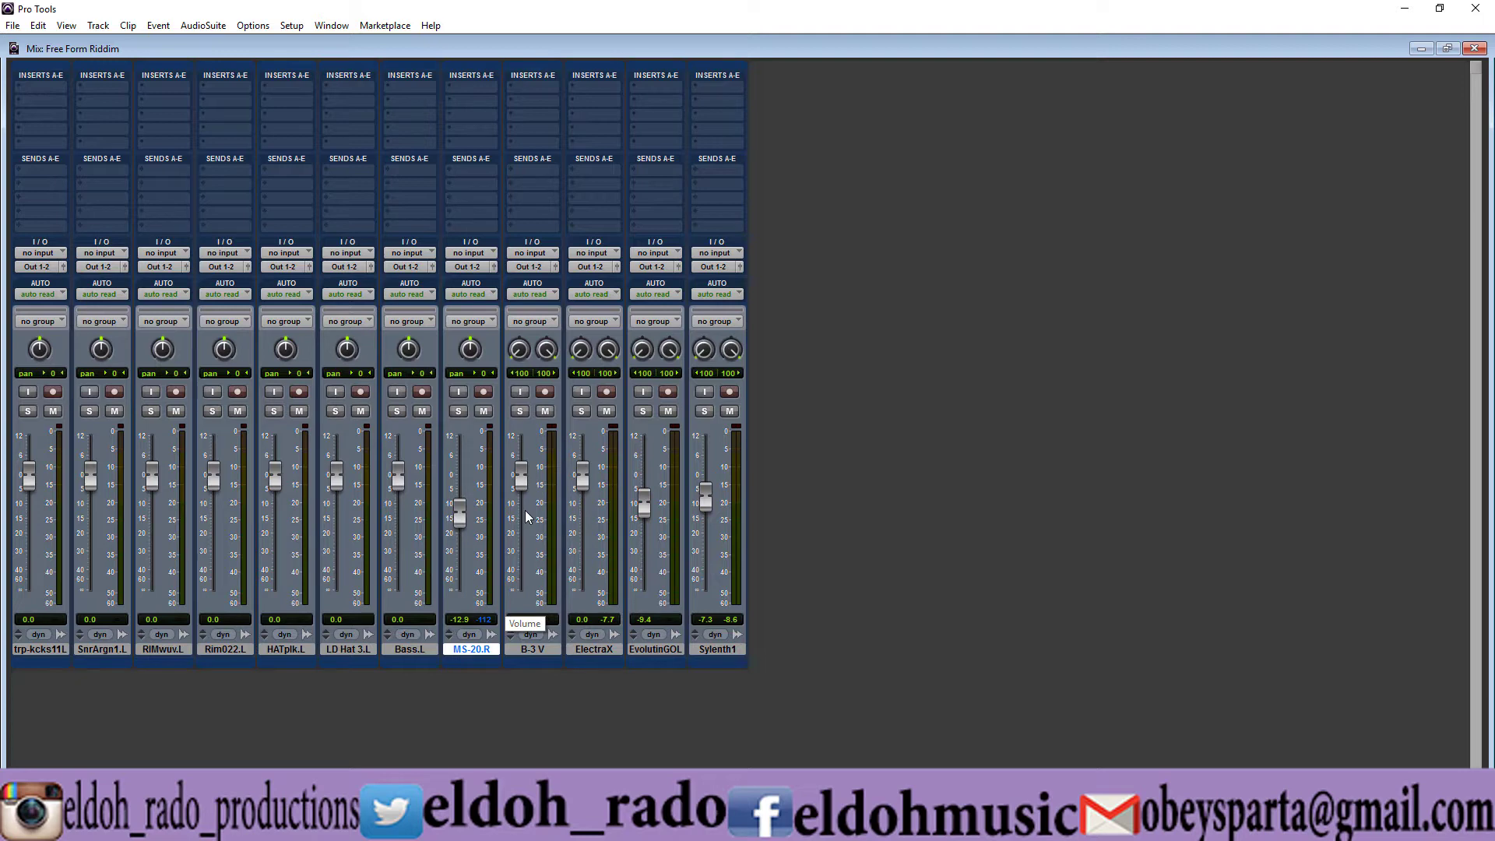
alt+click(647, 504)
alt+click(704, 496)
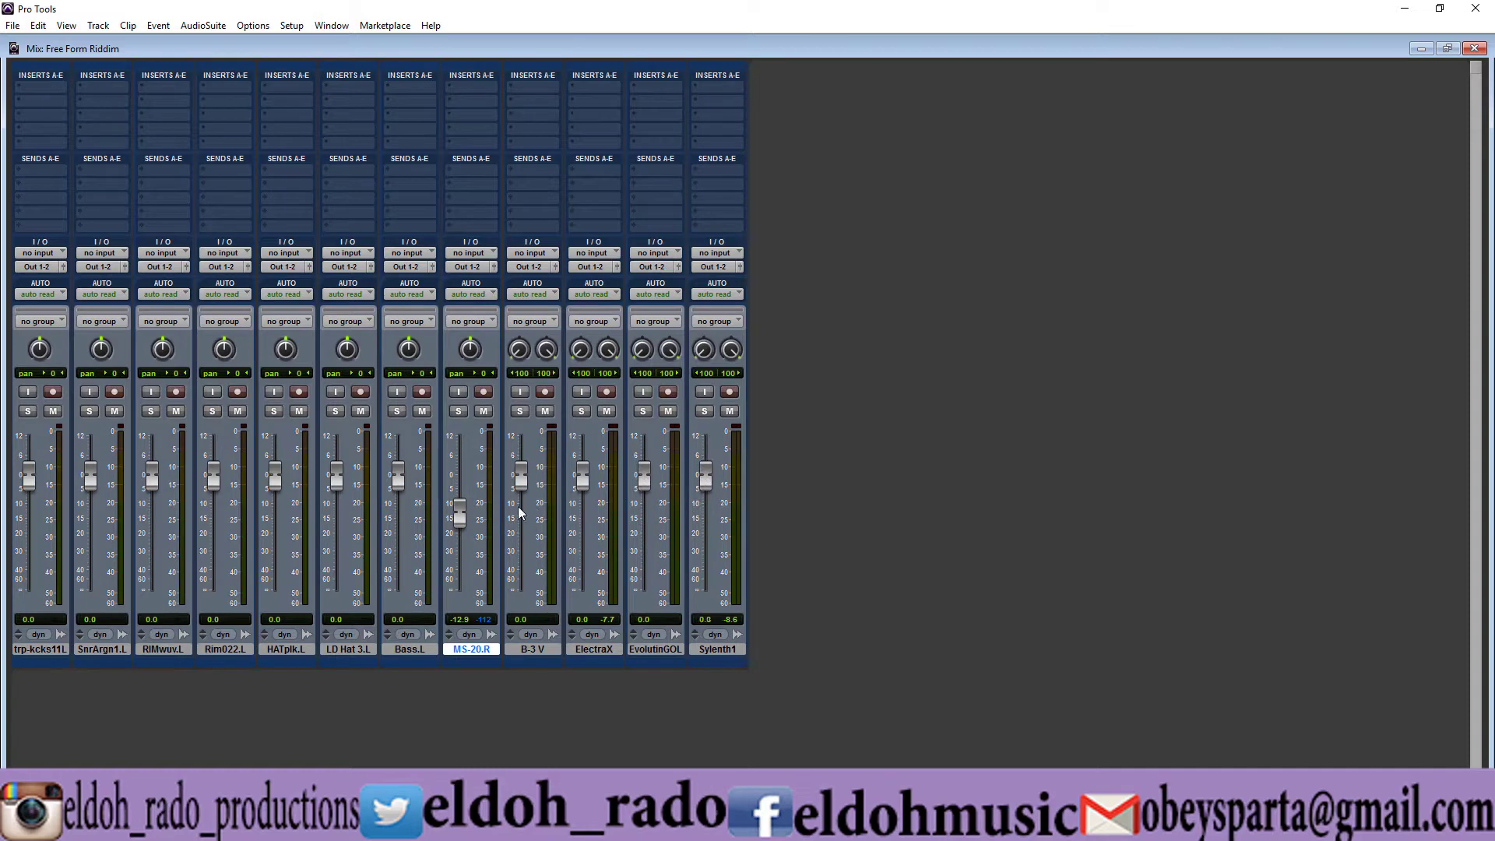
alt+click(462, 522)
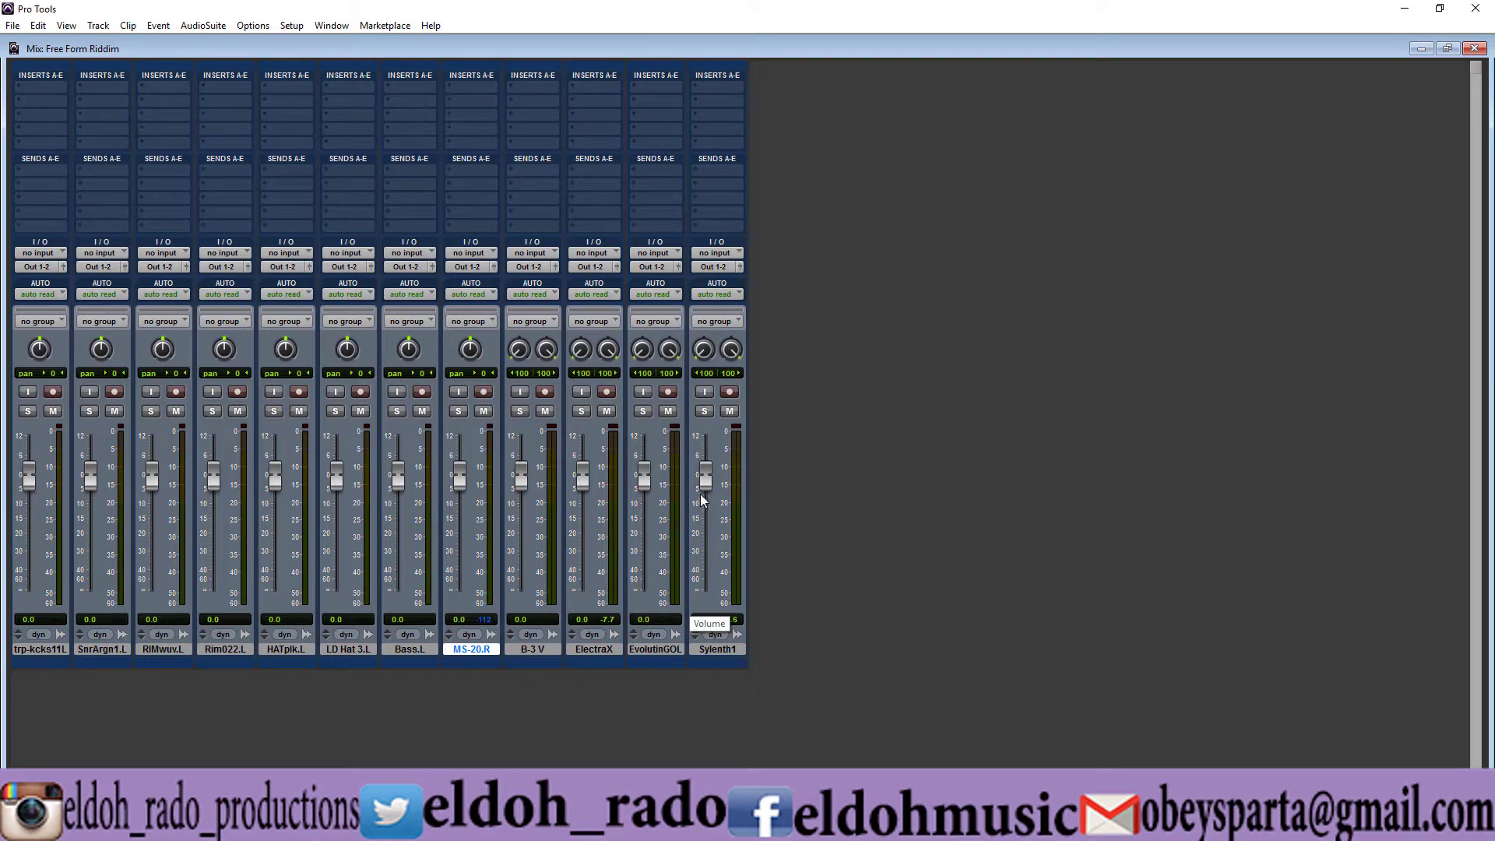
- Pull the volume faders of all twelve tracks, from Sylenth1 to the kick, fully down to -∞
drag(704, 522, 643, 564)
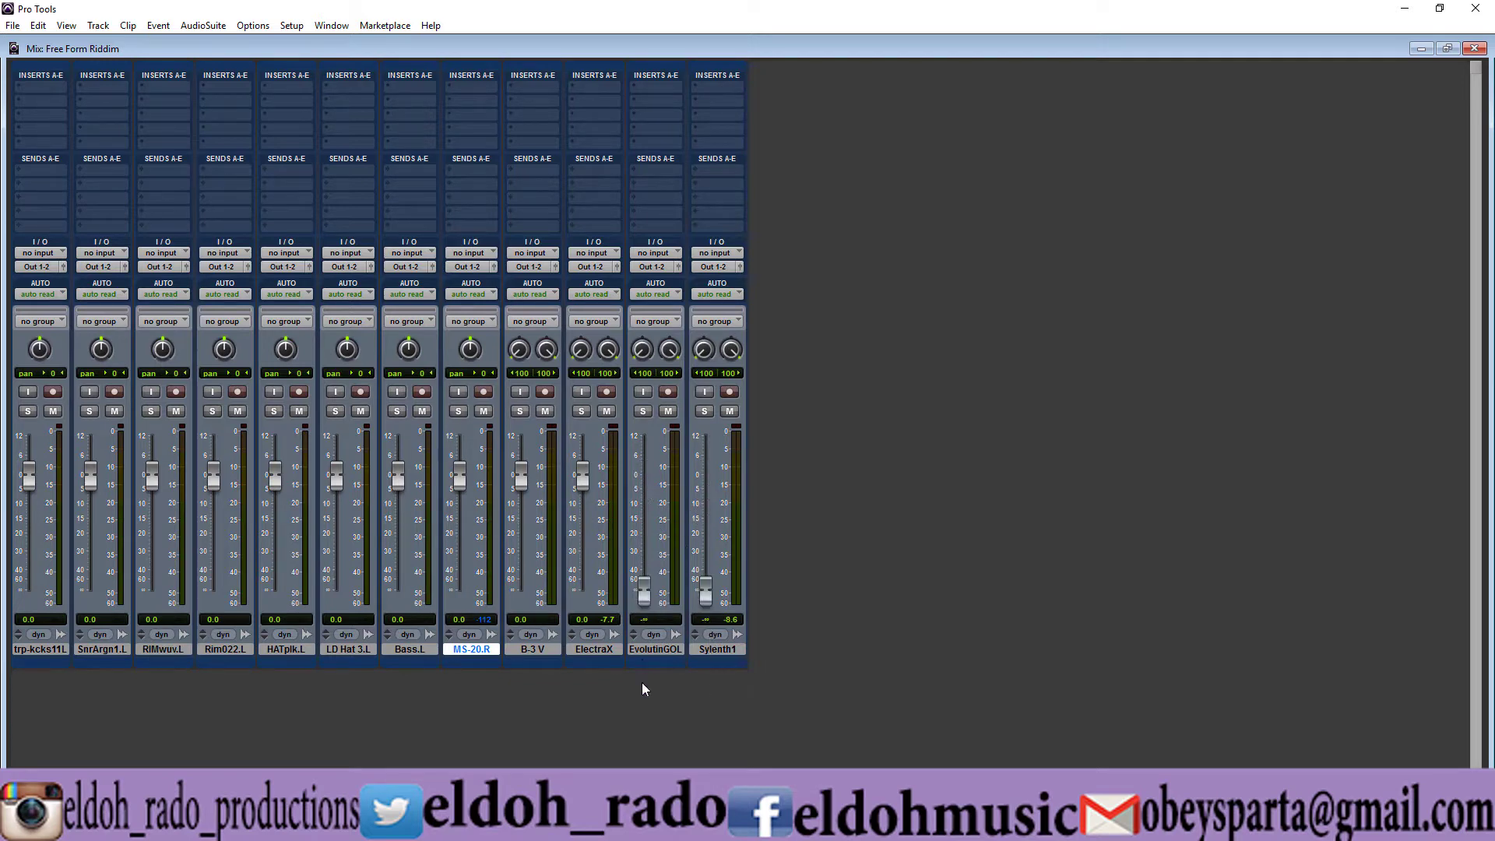
drag(523, 489, 516, 661)
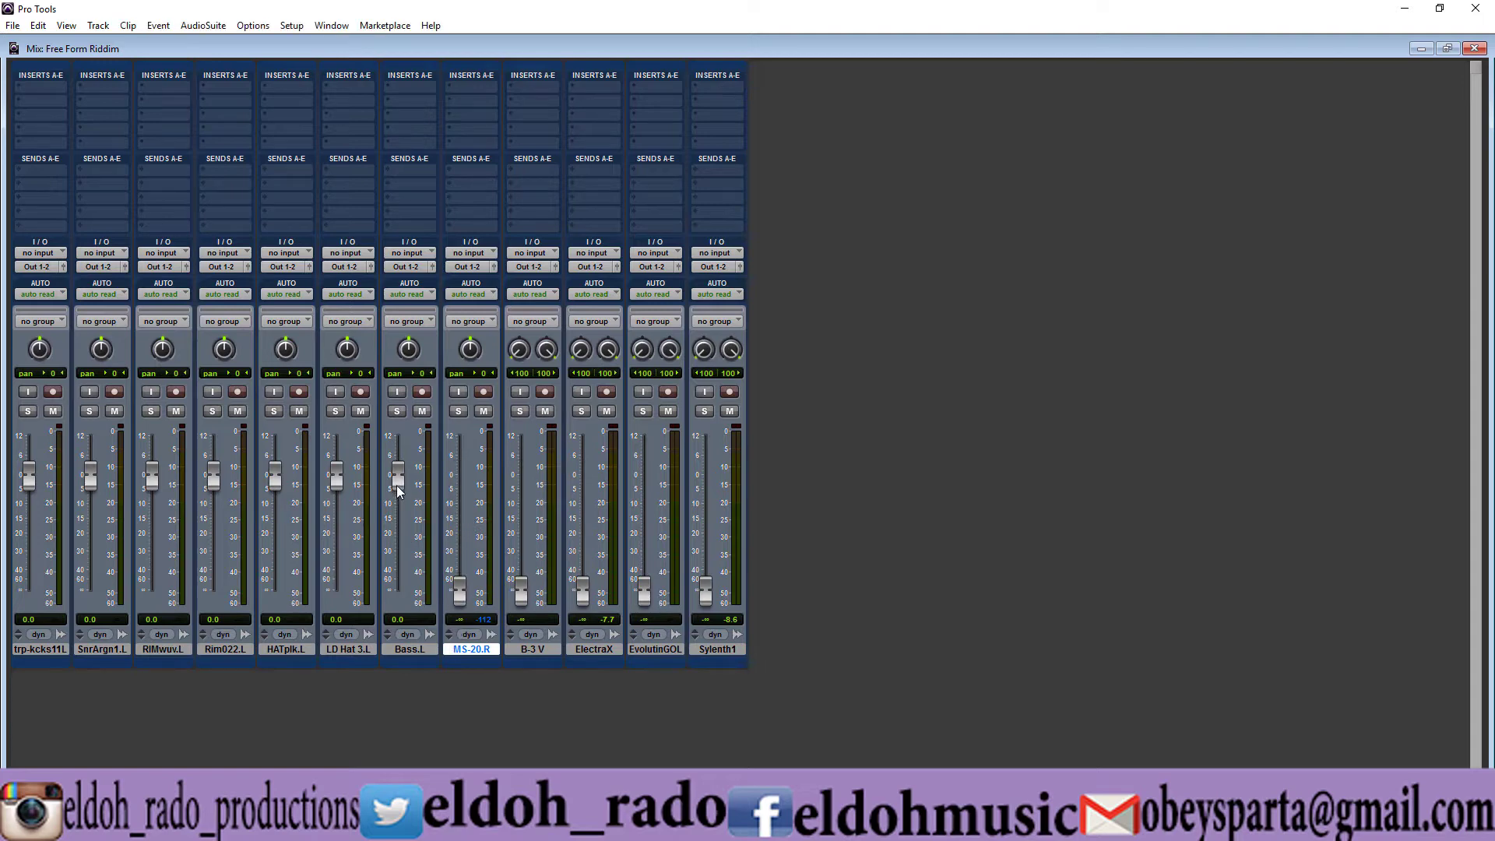
drag(396, 484, 393, 646)
drag(337, 476, 338, 676)
drag(278, 467, 276, 654)
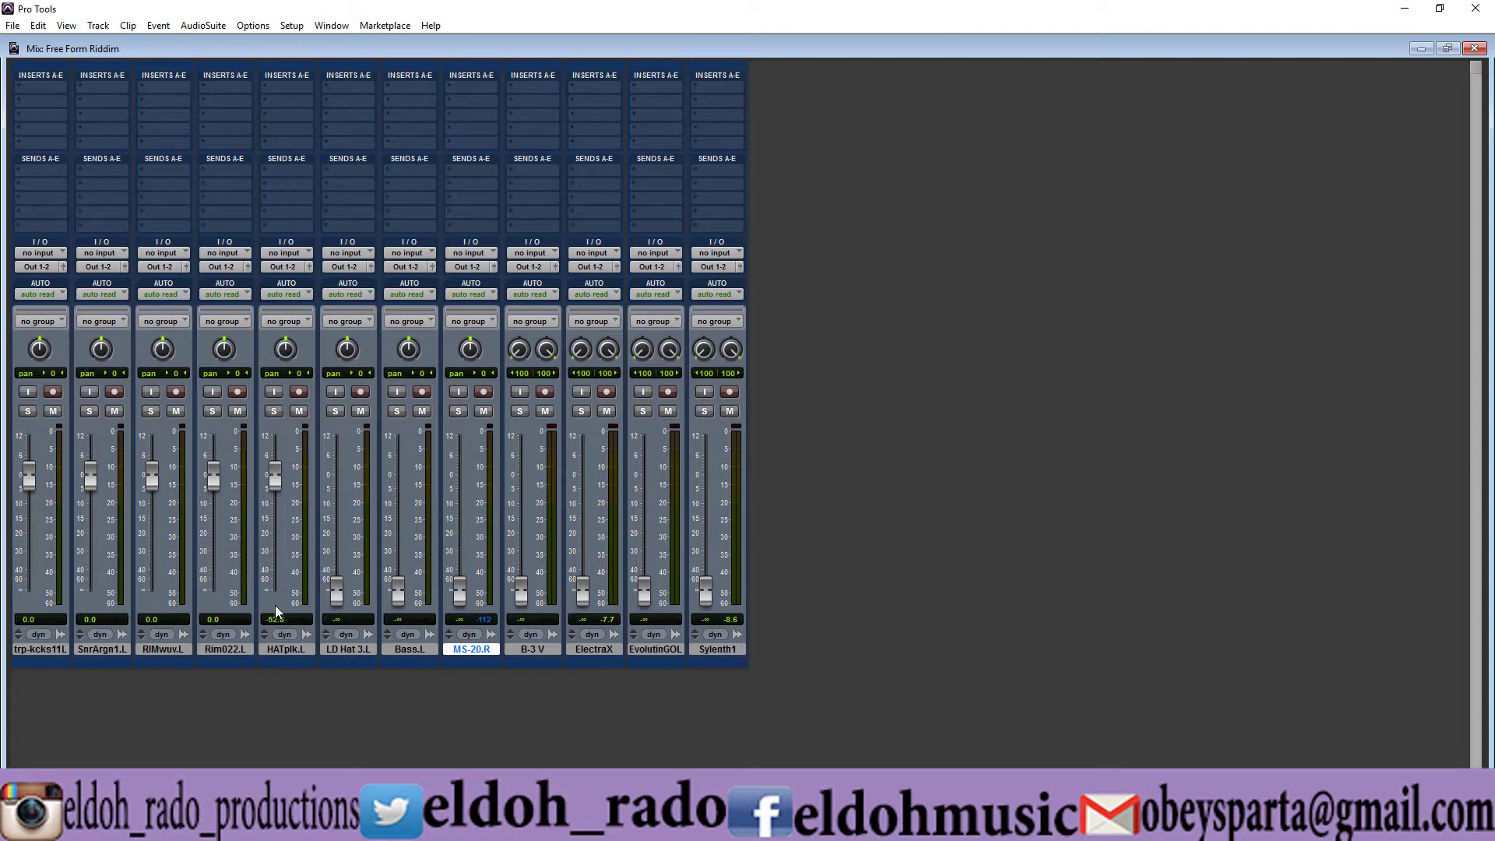
drag(214, 476, 212, 622)
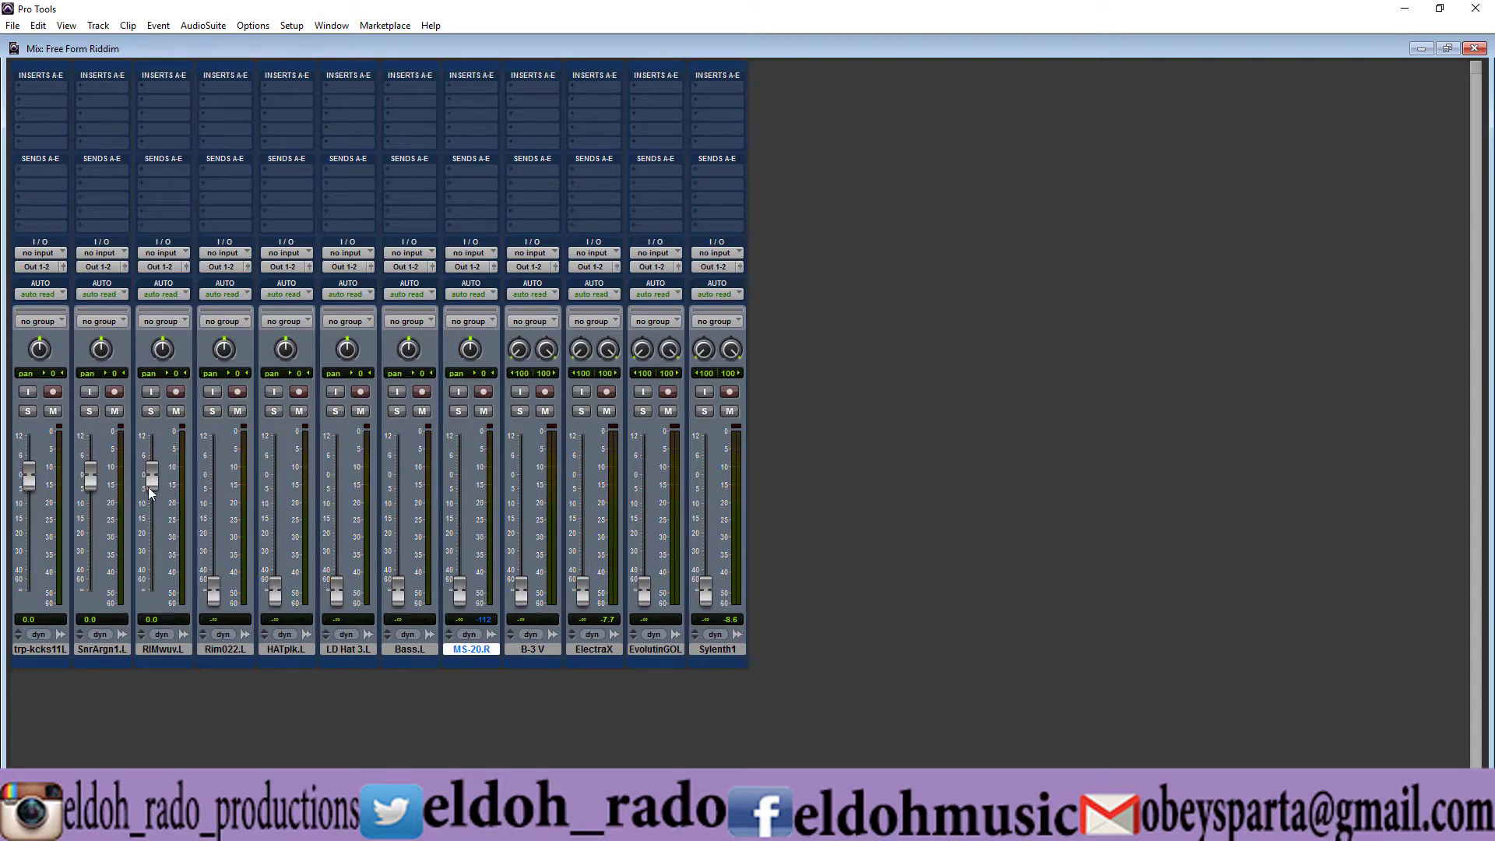
drag(147, 487, 143, 666)
drag(86, 489, 94, 663)
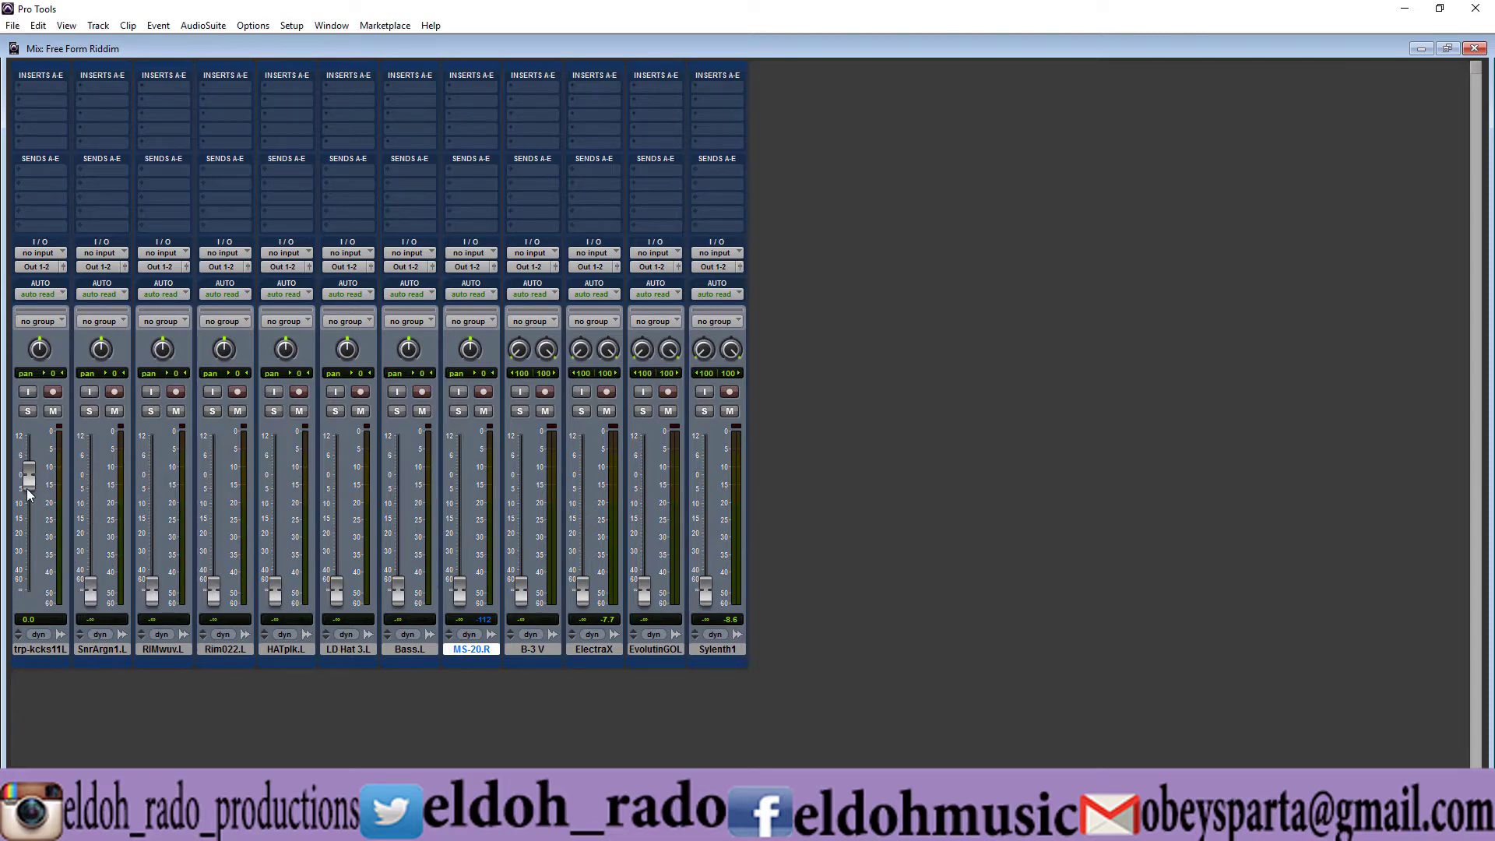
drag(29, 491, 38, 701)
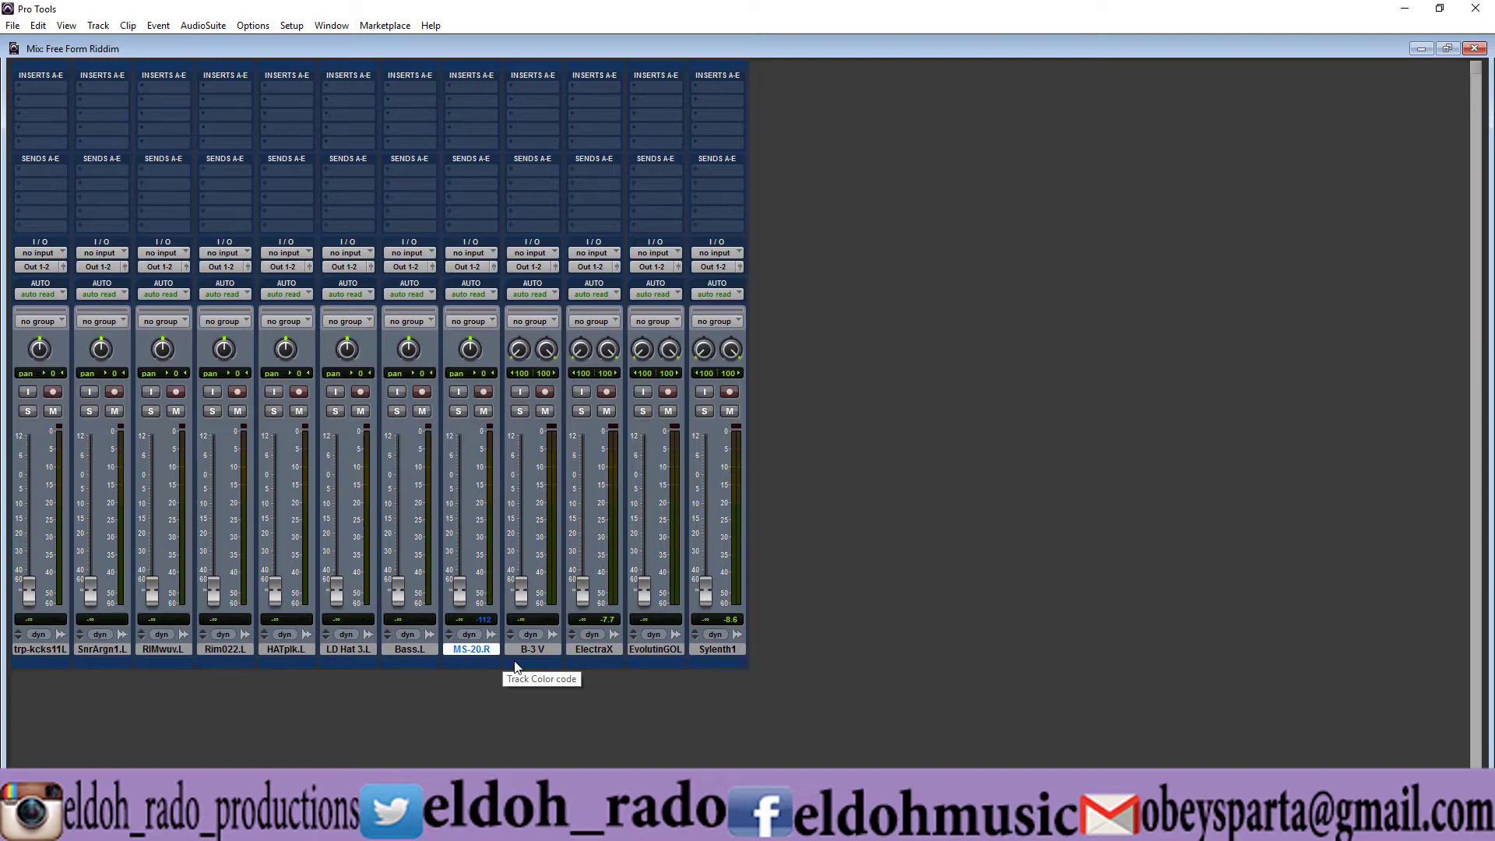
drag(522, 597, 525, 552)
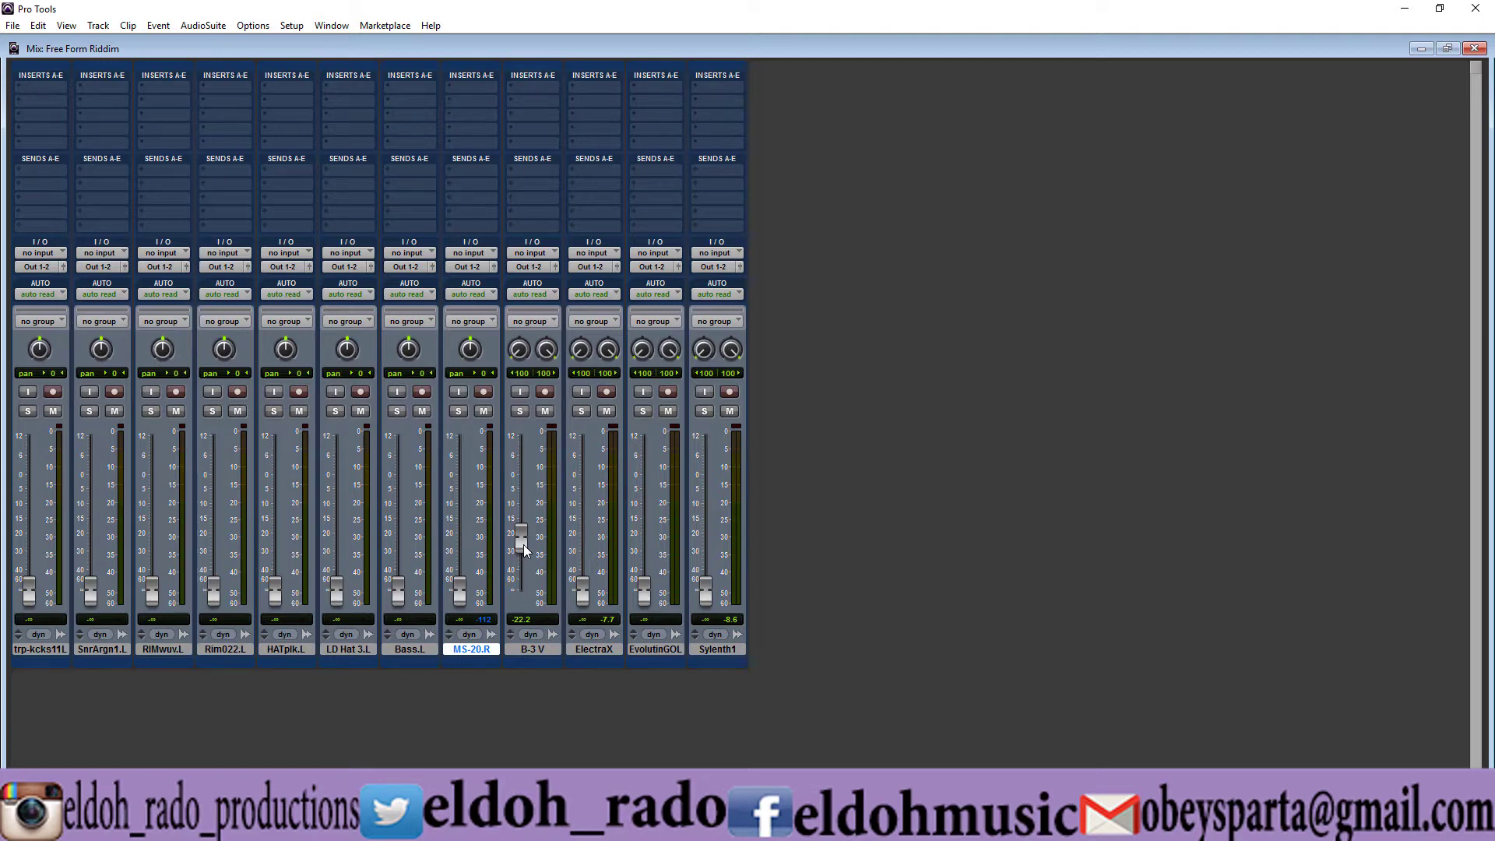
drag(525, 550, 521, 593)
drag(521, 593, 522, 483)
drag(521, 504, 519, 646)
drag(709, 604, 709, 559)
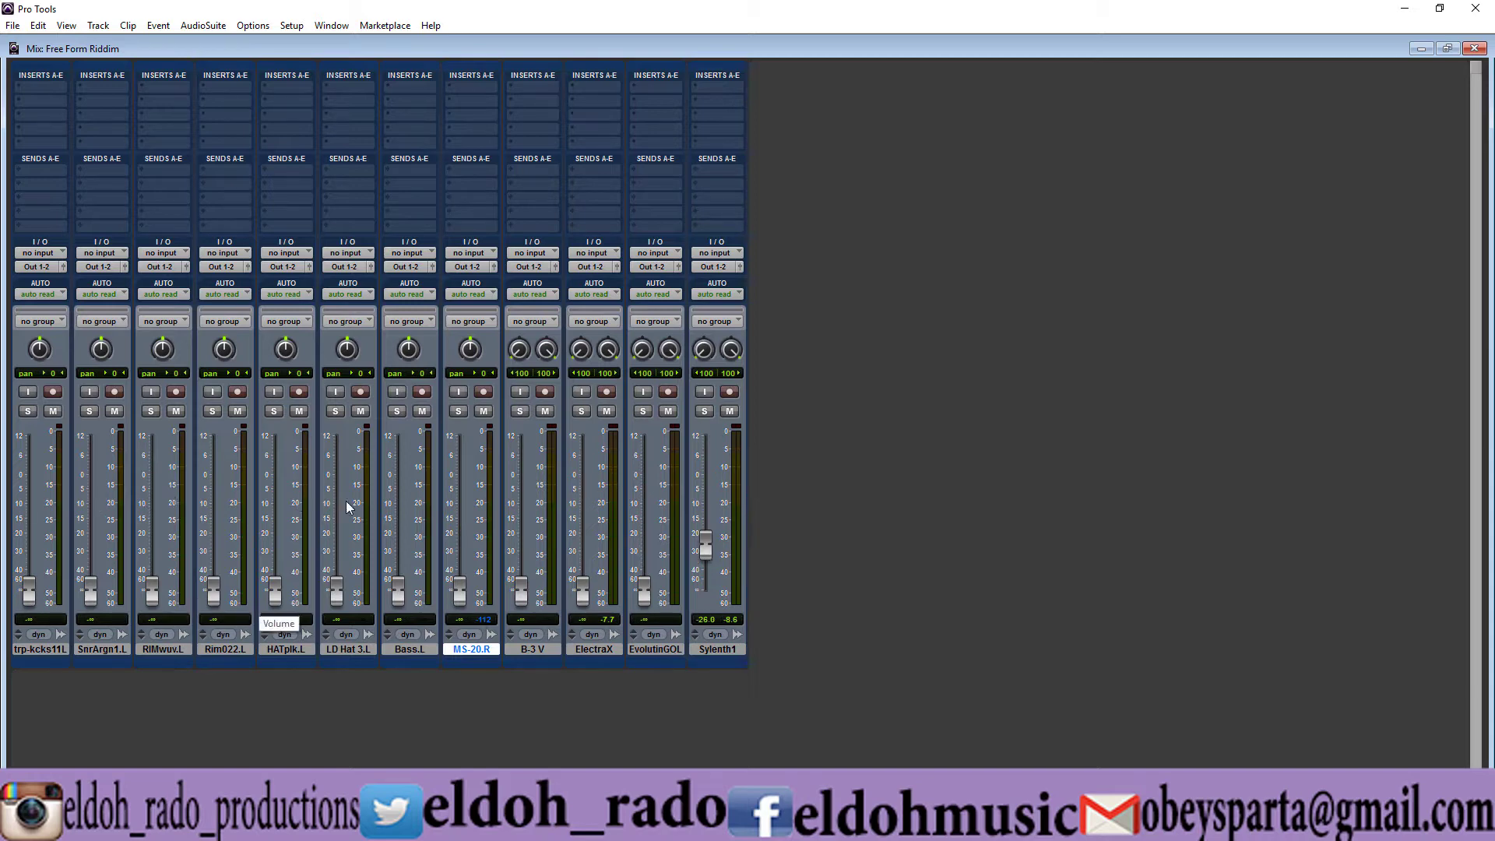
drag(705, 545, 706, 614)
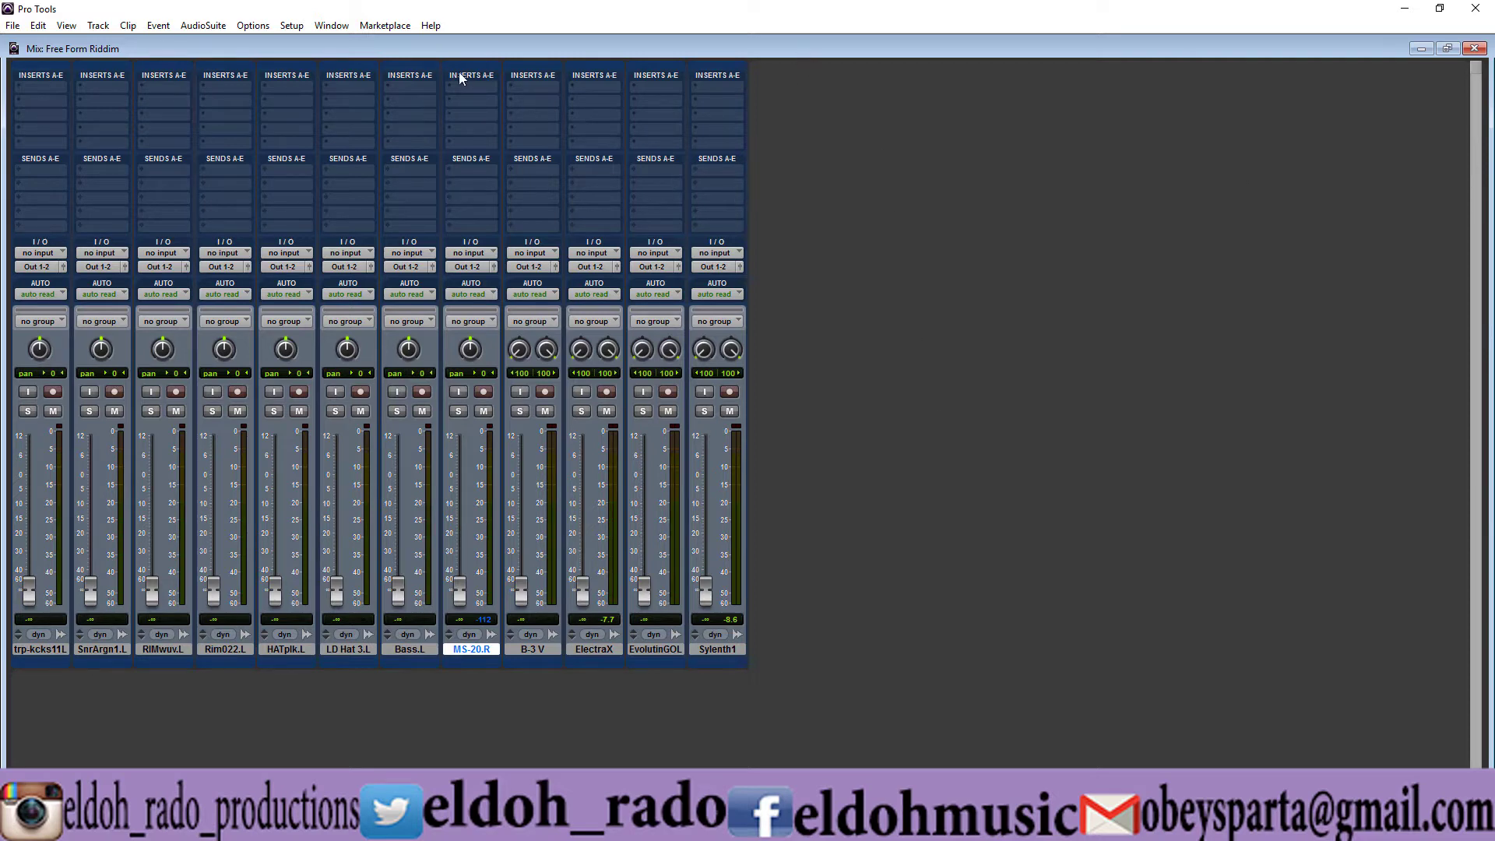
- Start playback and raise the selected B-3 V track's volume fader to about -20.1 dB
key(space)
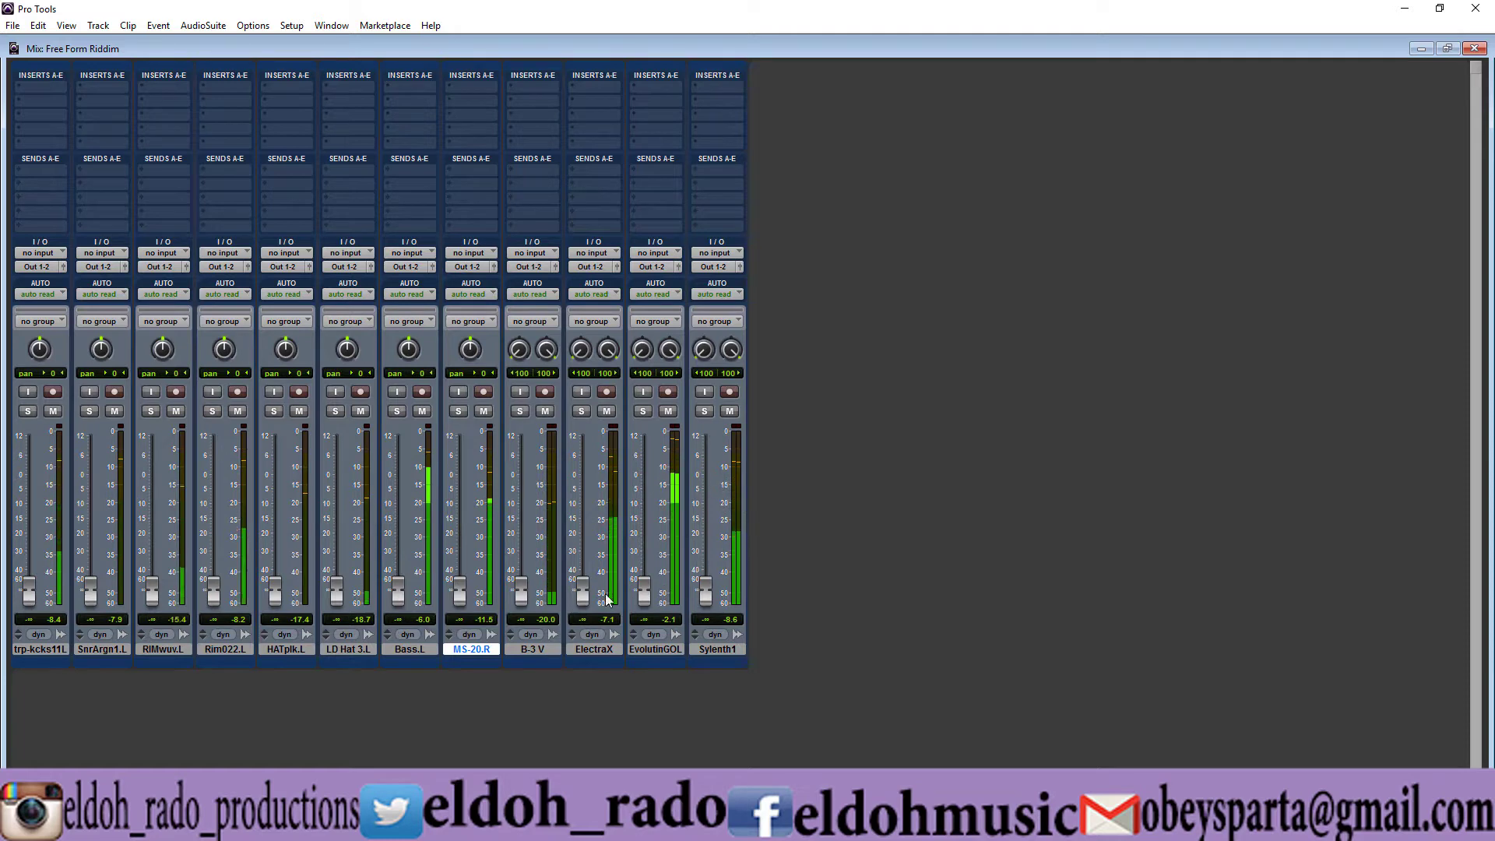
click(528, 651)
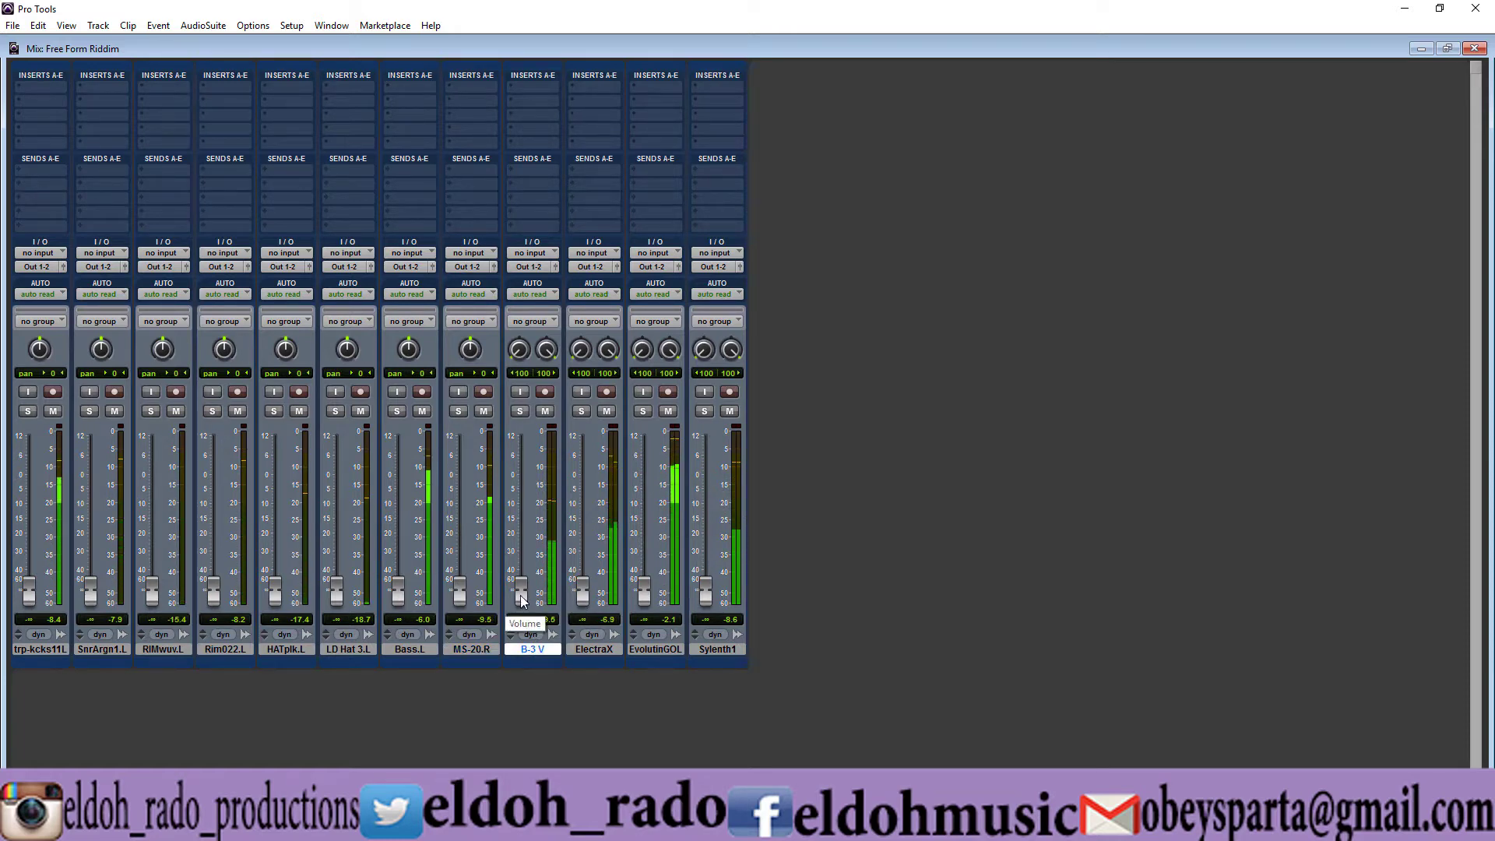
drag(523, 604, 523, 540)
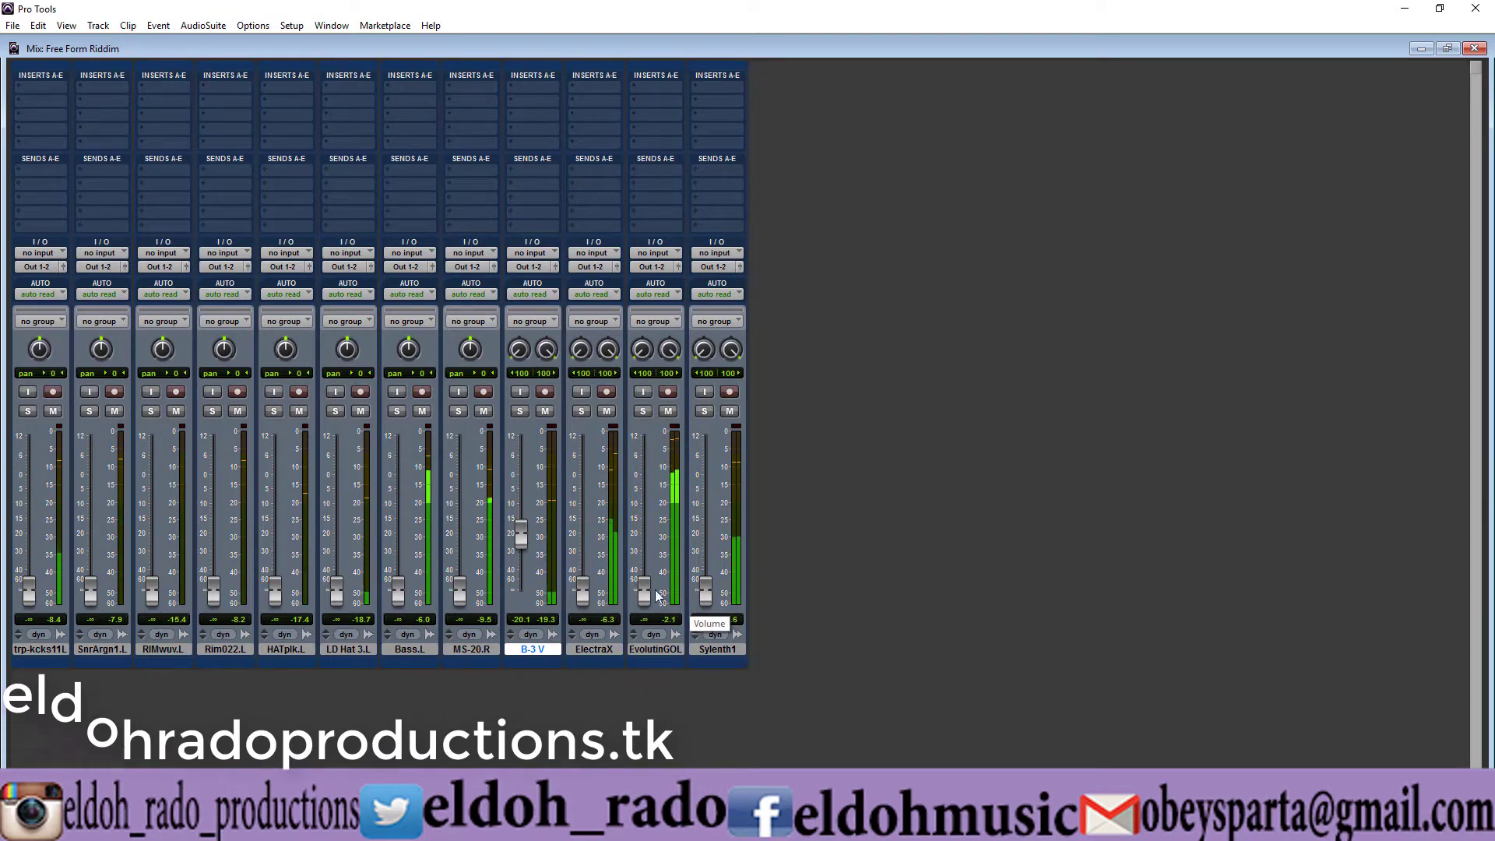
- Balance the synth faders at about -25.6 dB for ElectraX, -30.2 for Sylenth1, -44.2 for Evolution GOL and -19.3 for B-3 V
drag(585, 595, 586, 562)
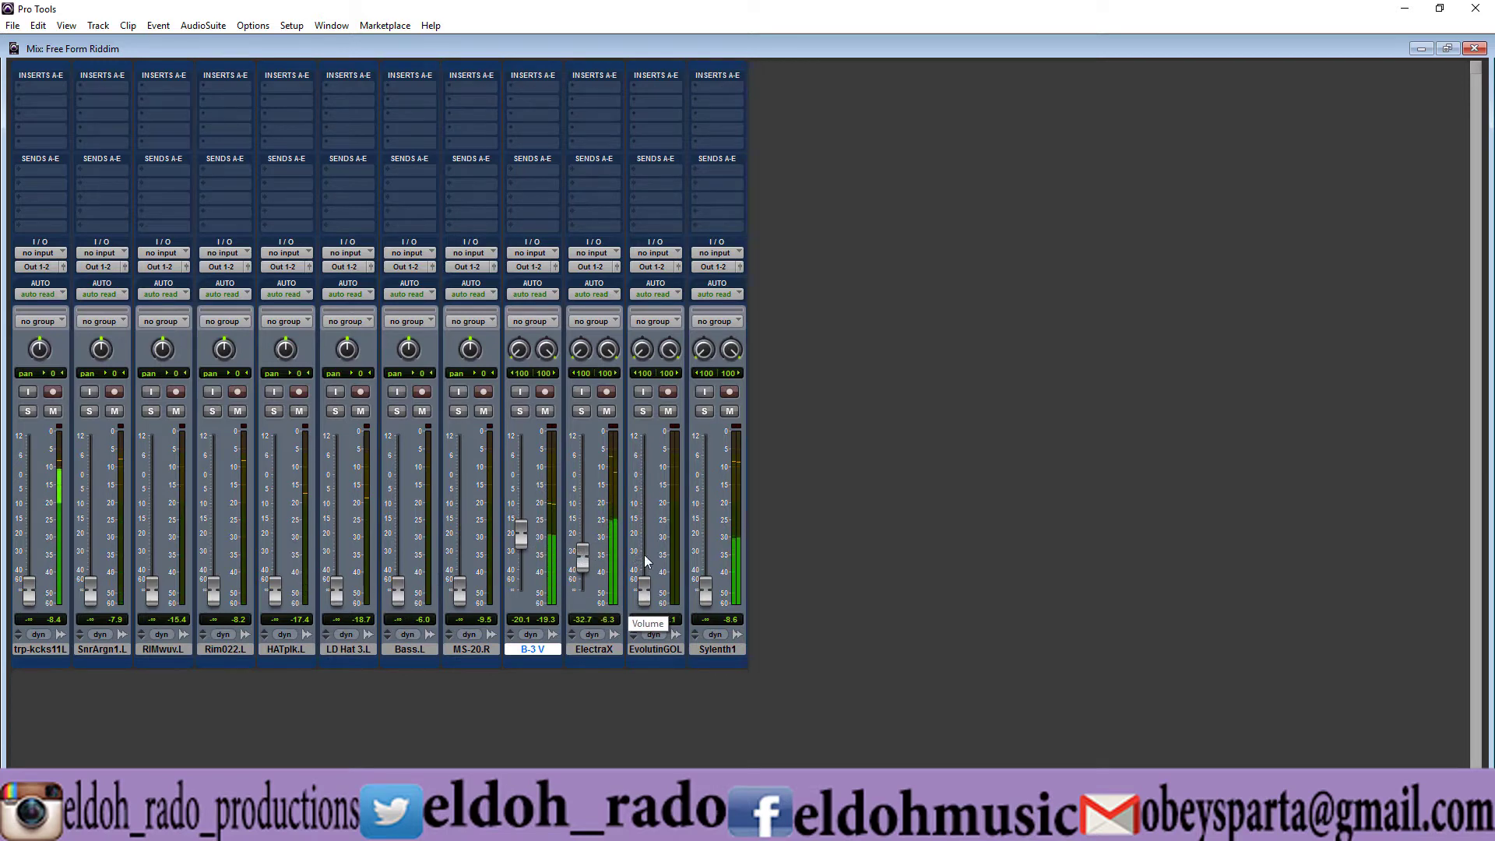
drag(705, 592, 704, 552)
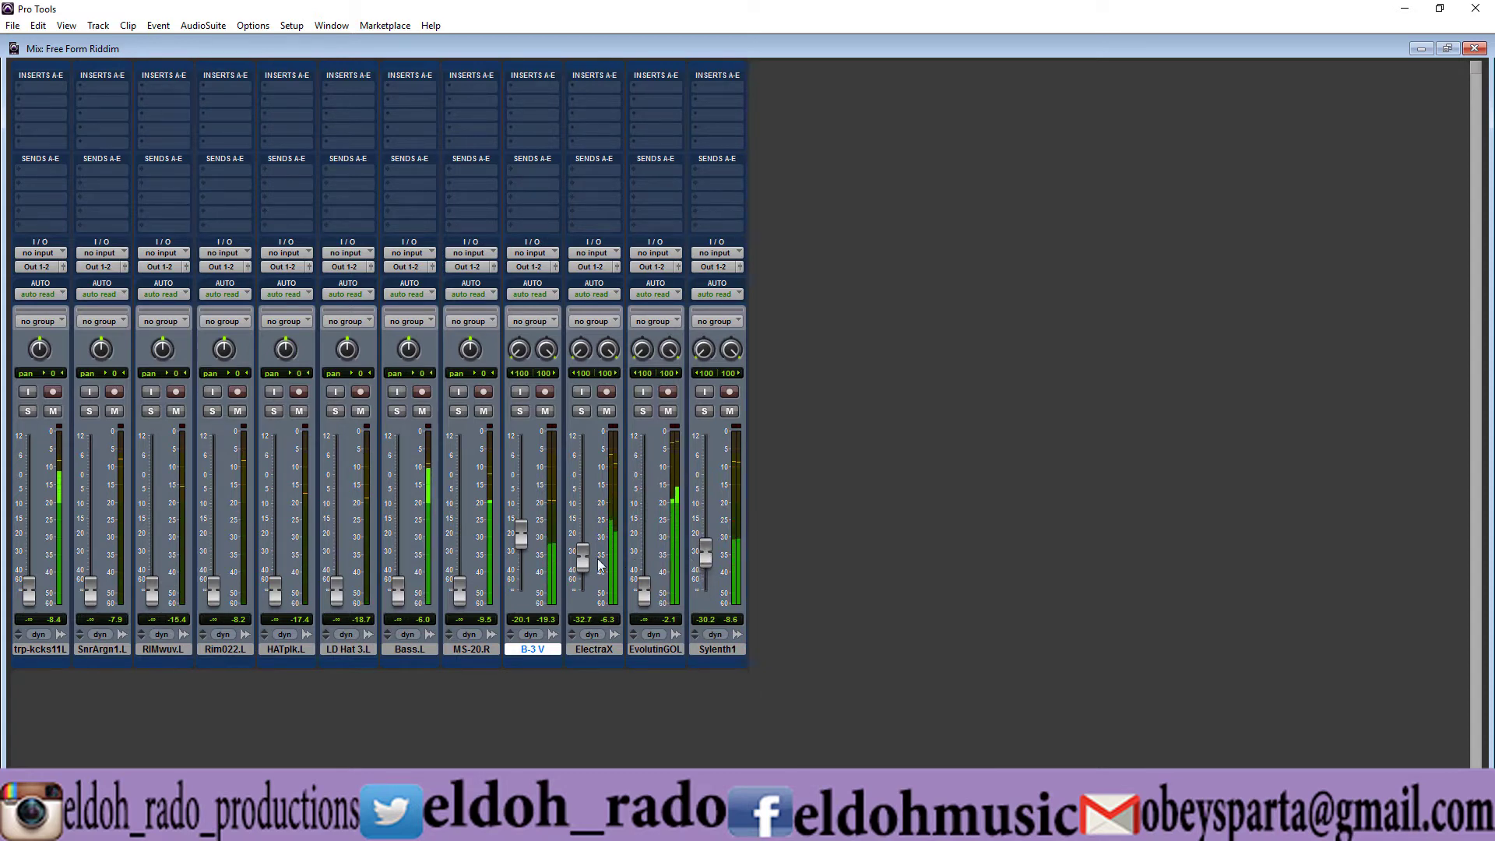
mouse_move(576, 554)
mouse_down()
mouse_move(517, 531)
mouse_move(582, 539)
mouse_up()
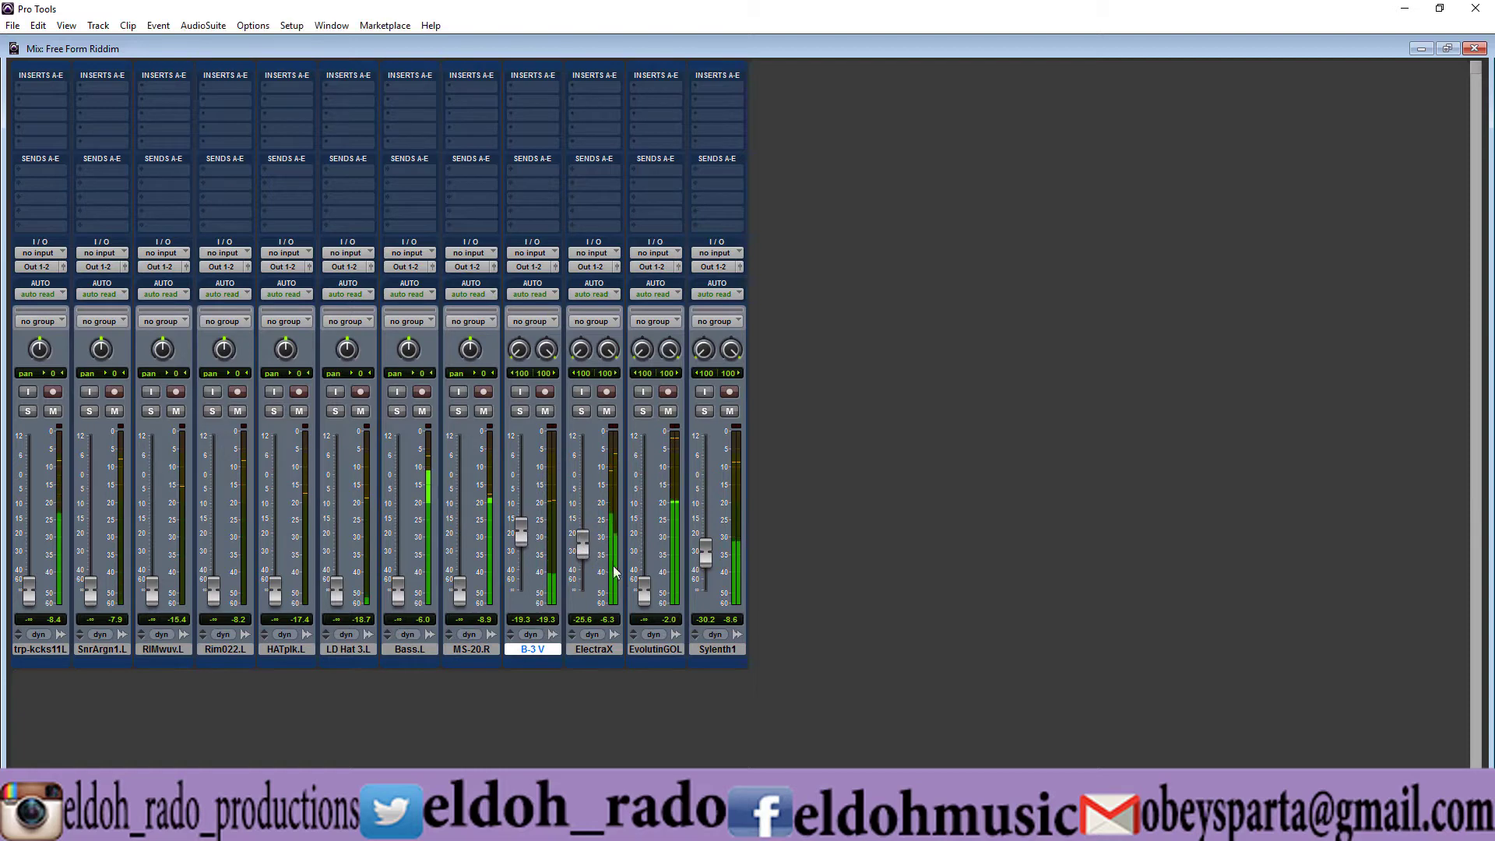
drag(645, 589, 643, 576)
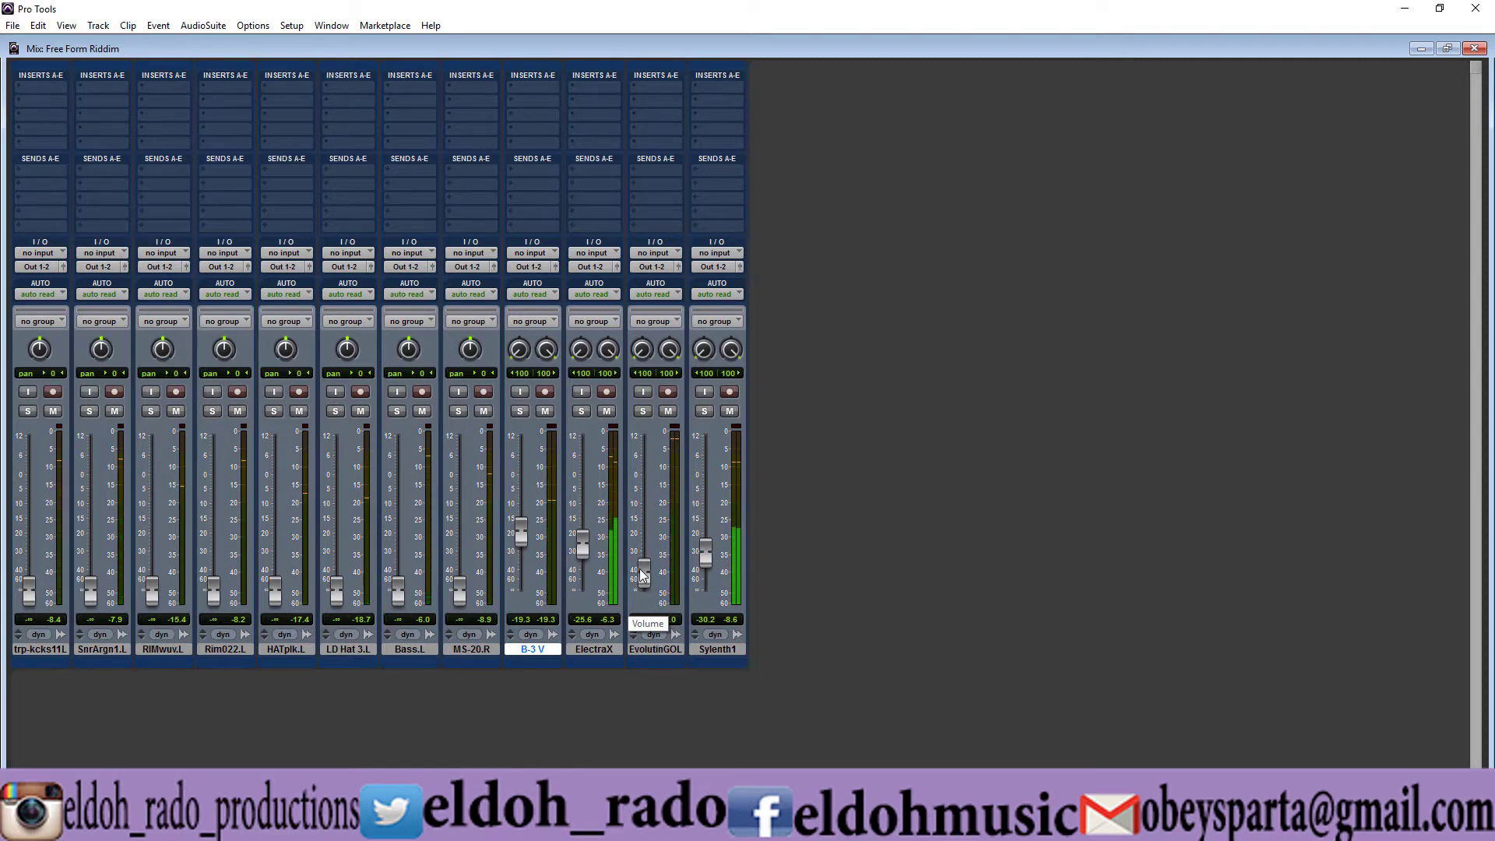
- Insert a Trim plug-in on the Evolution GOL track, lower its gain to about -4.0 dB and resume playback
click(650, 92)
mouse_move(695, 127)
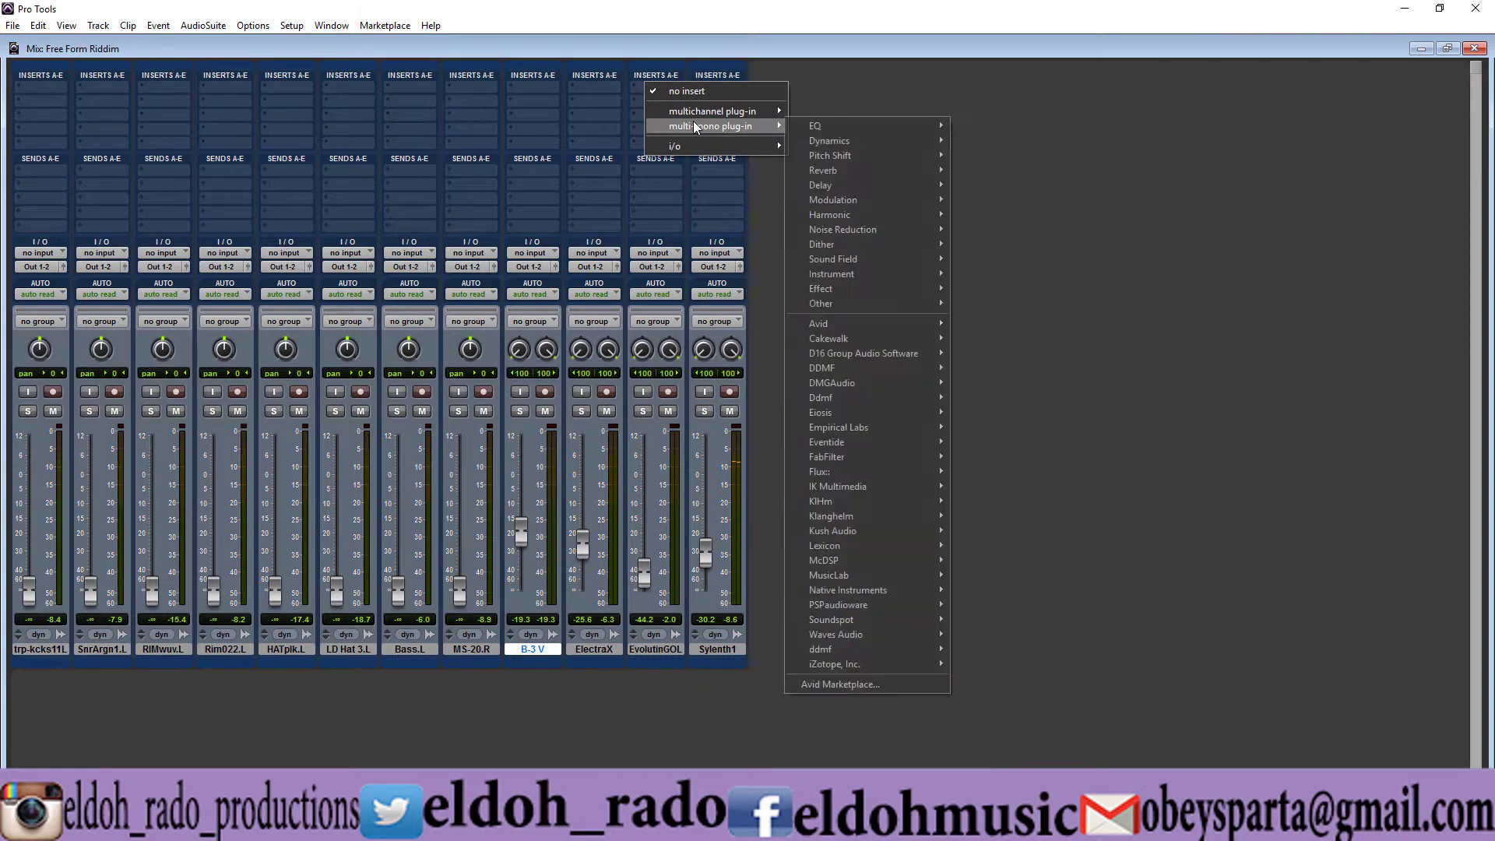
mouse_move(822, 442)
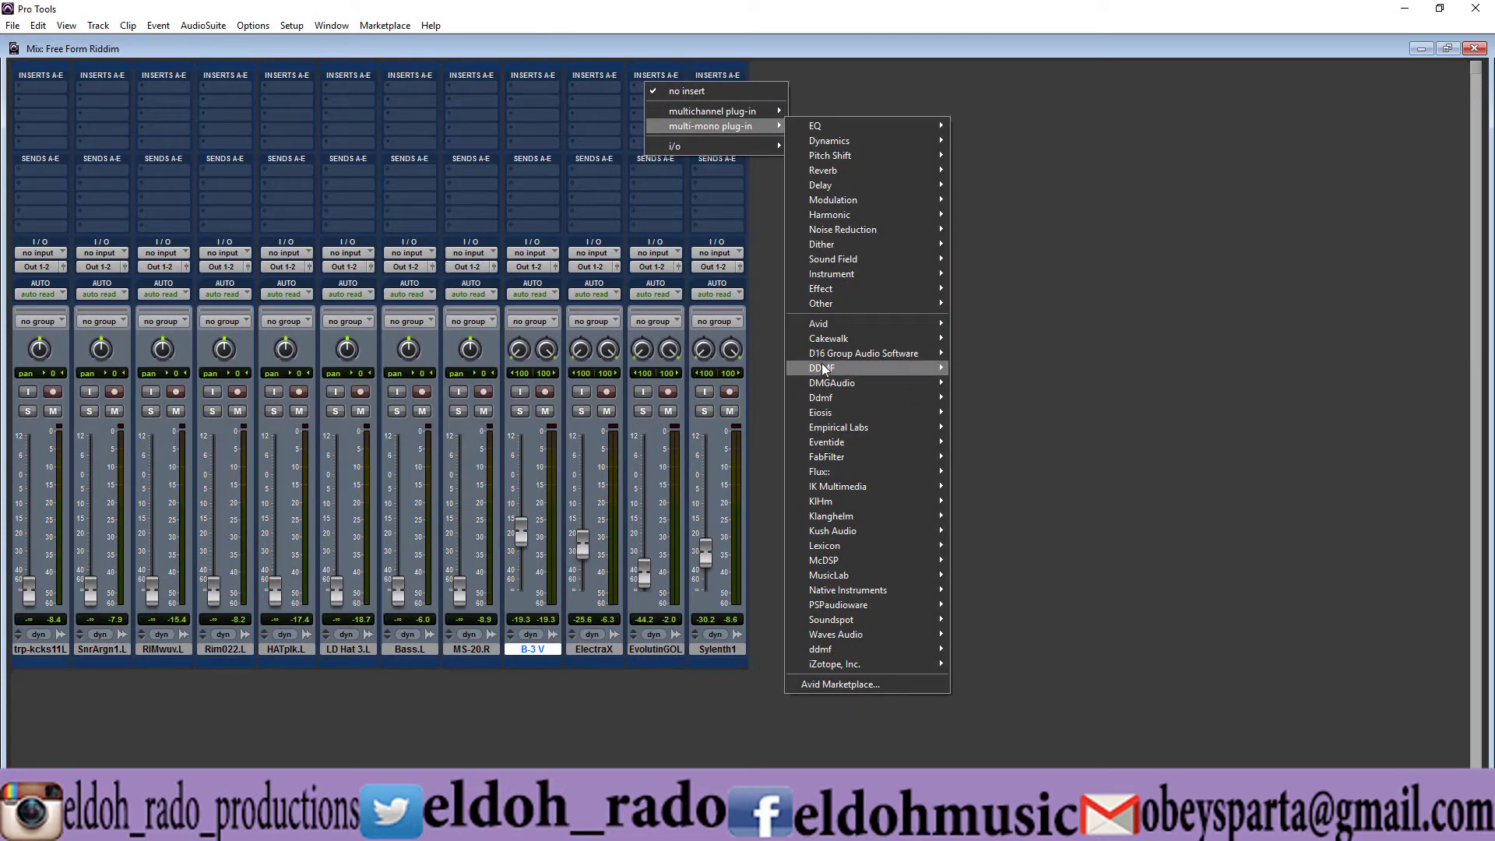
mouse_move(847, 326)
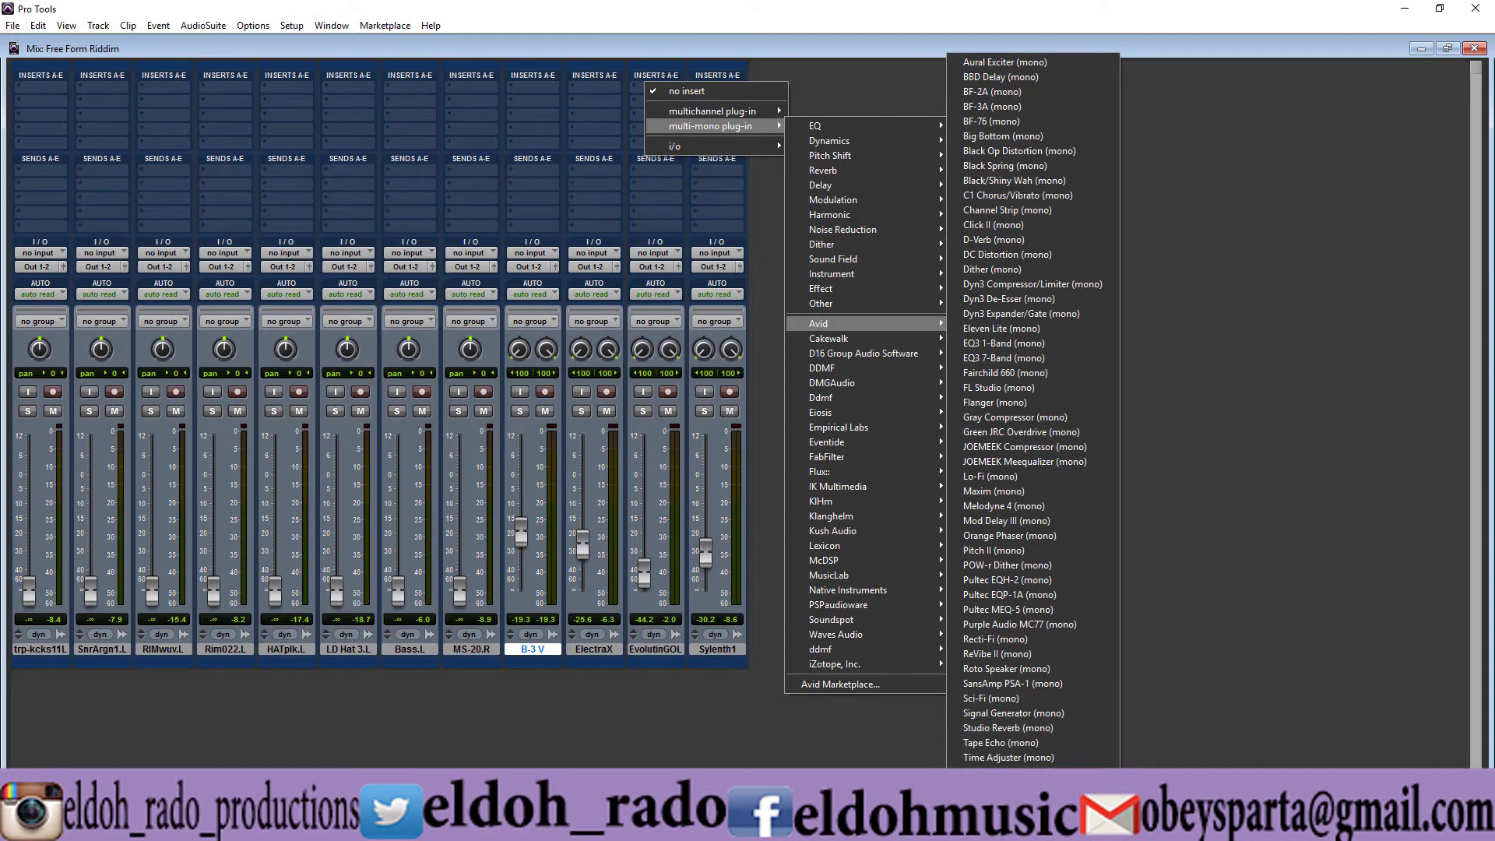
key(Escape)
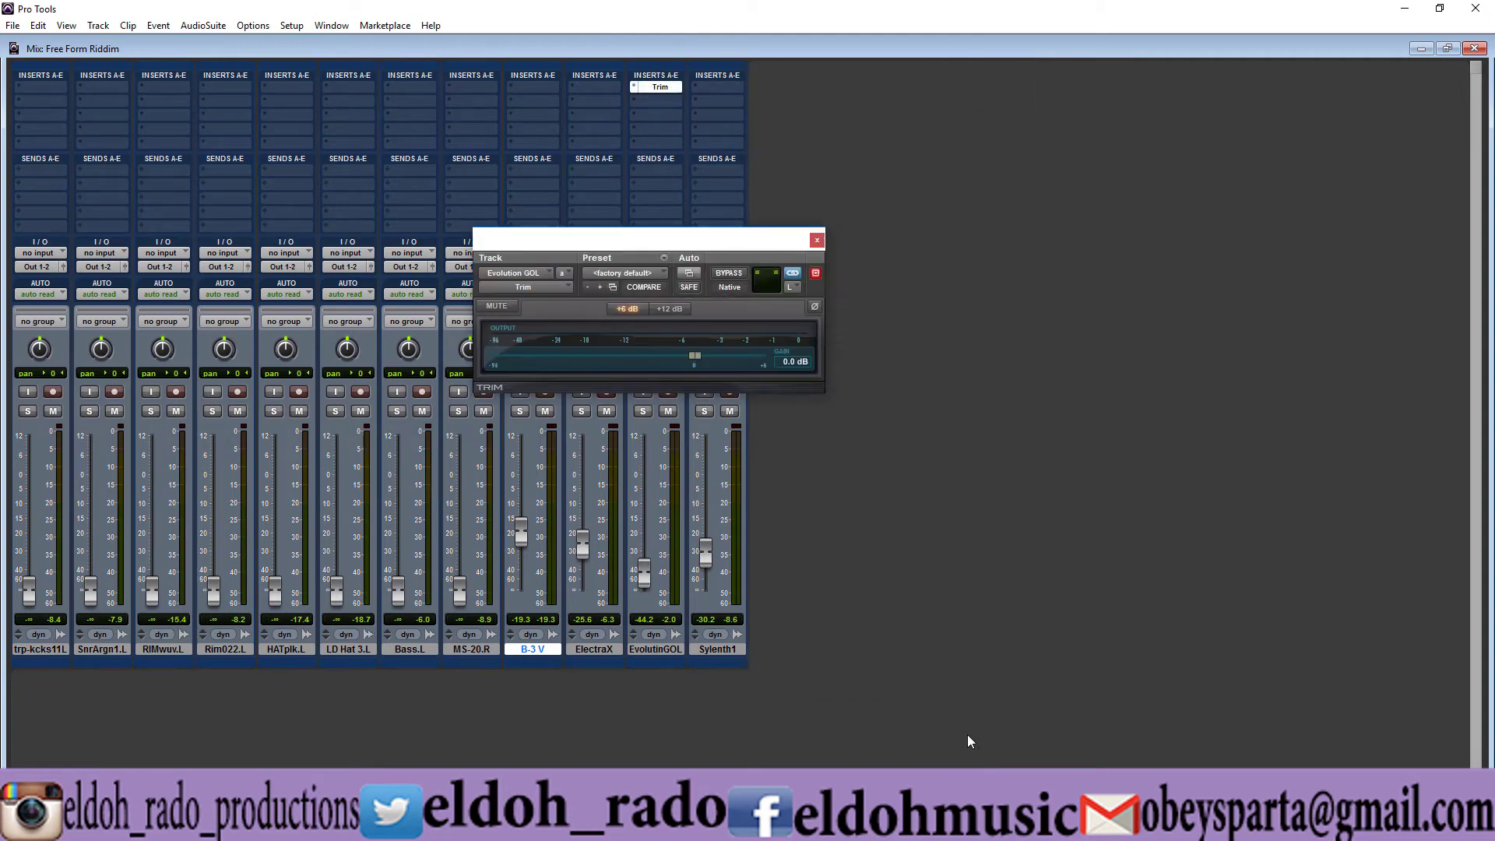
drag(693, 358, 673, 360)
key(space)
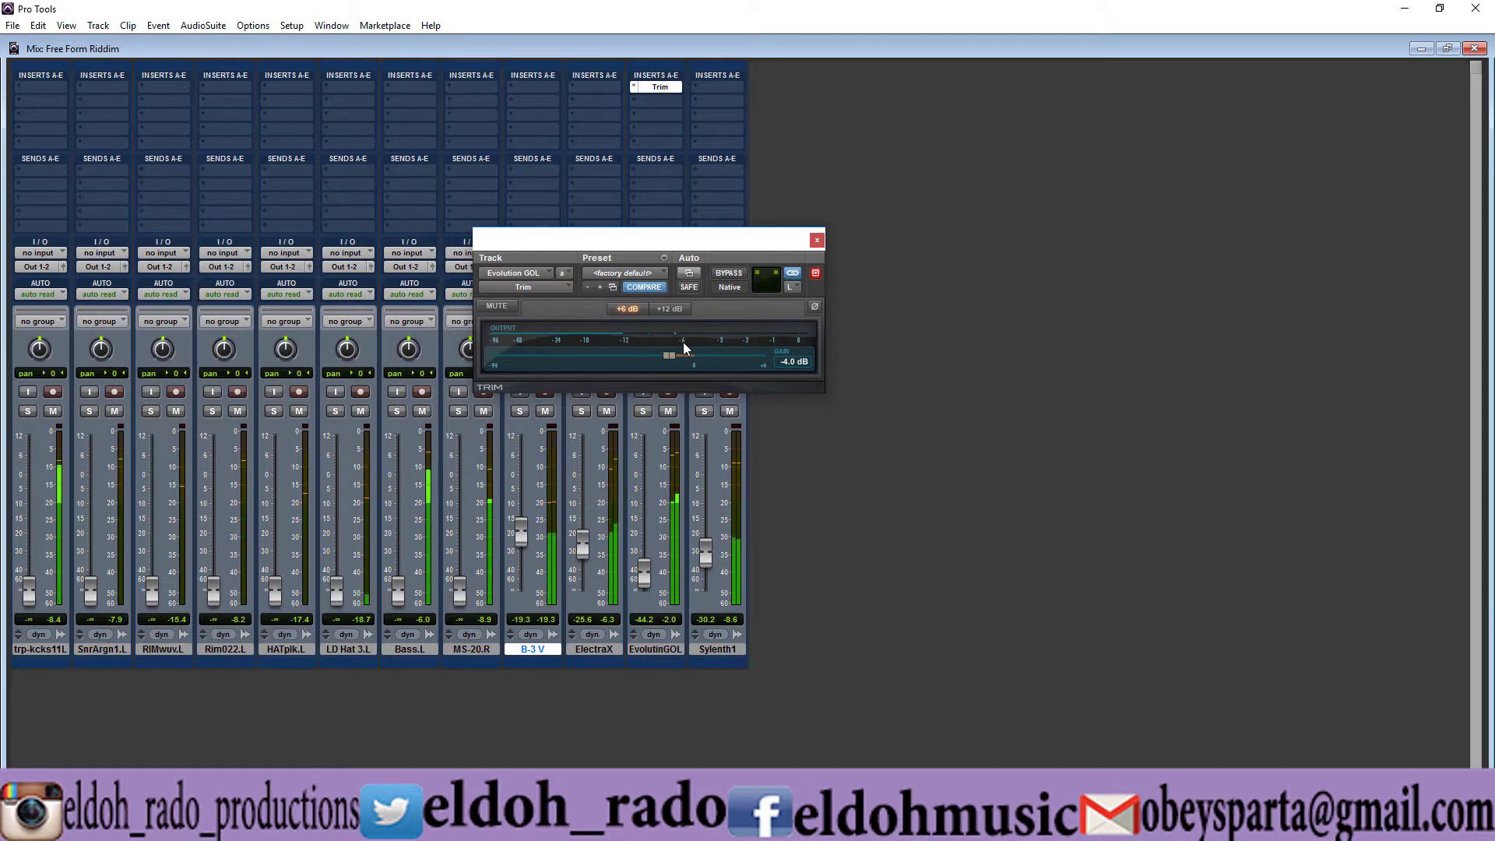
- Close the Trim plug-in window, set the playback start to 0:19.000 in the Edit window and return to the mixer
click(816, 240)
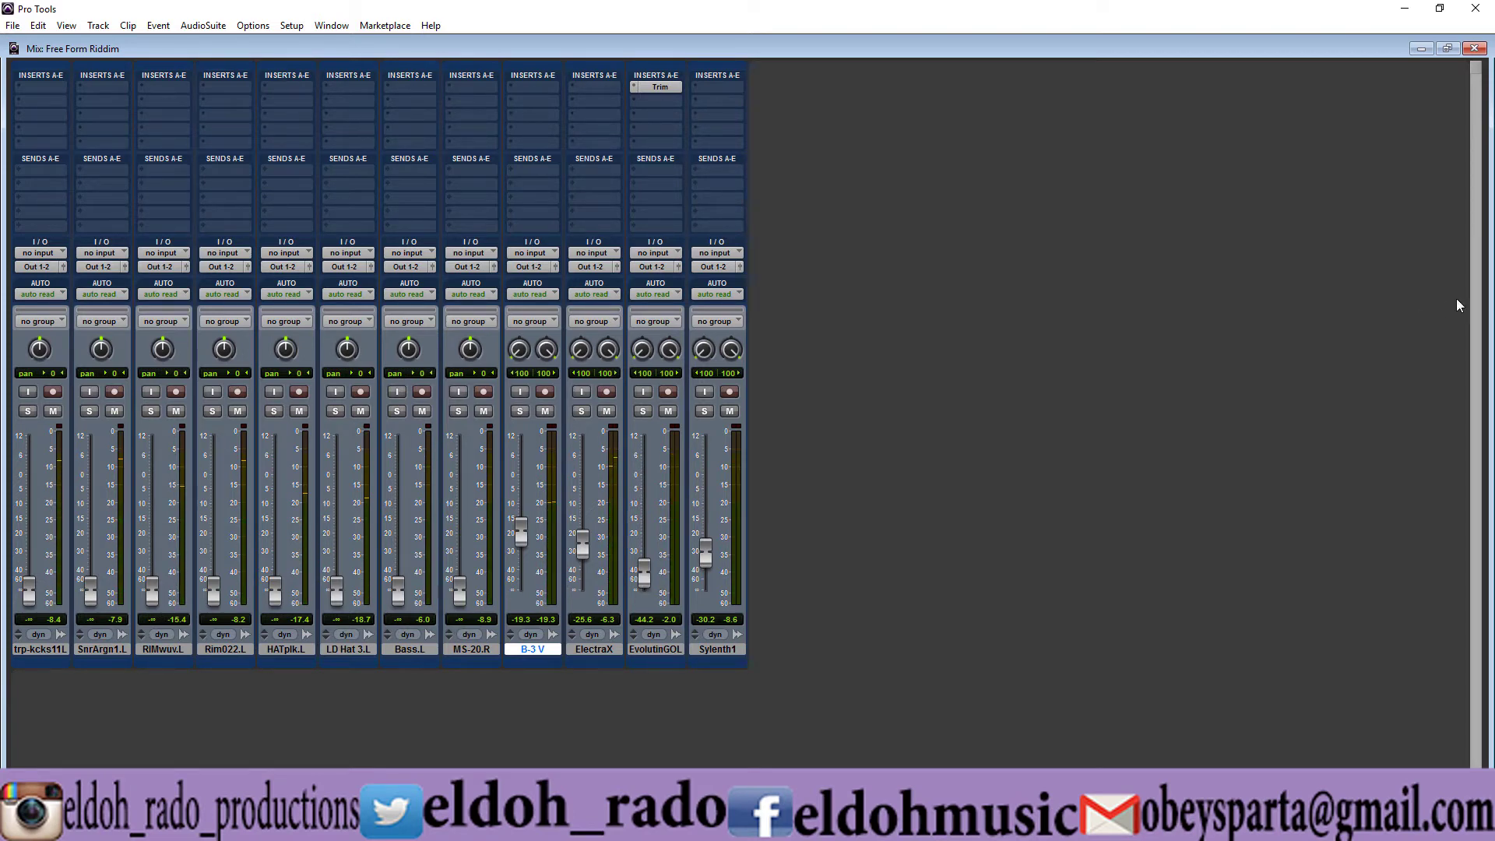
click(1474, 49)
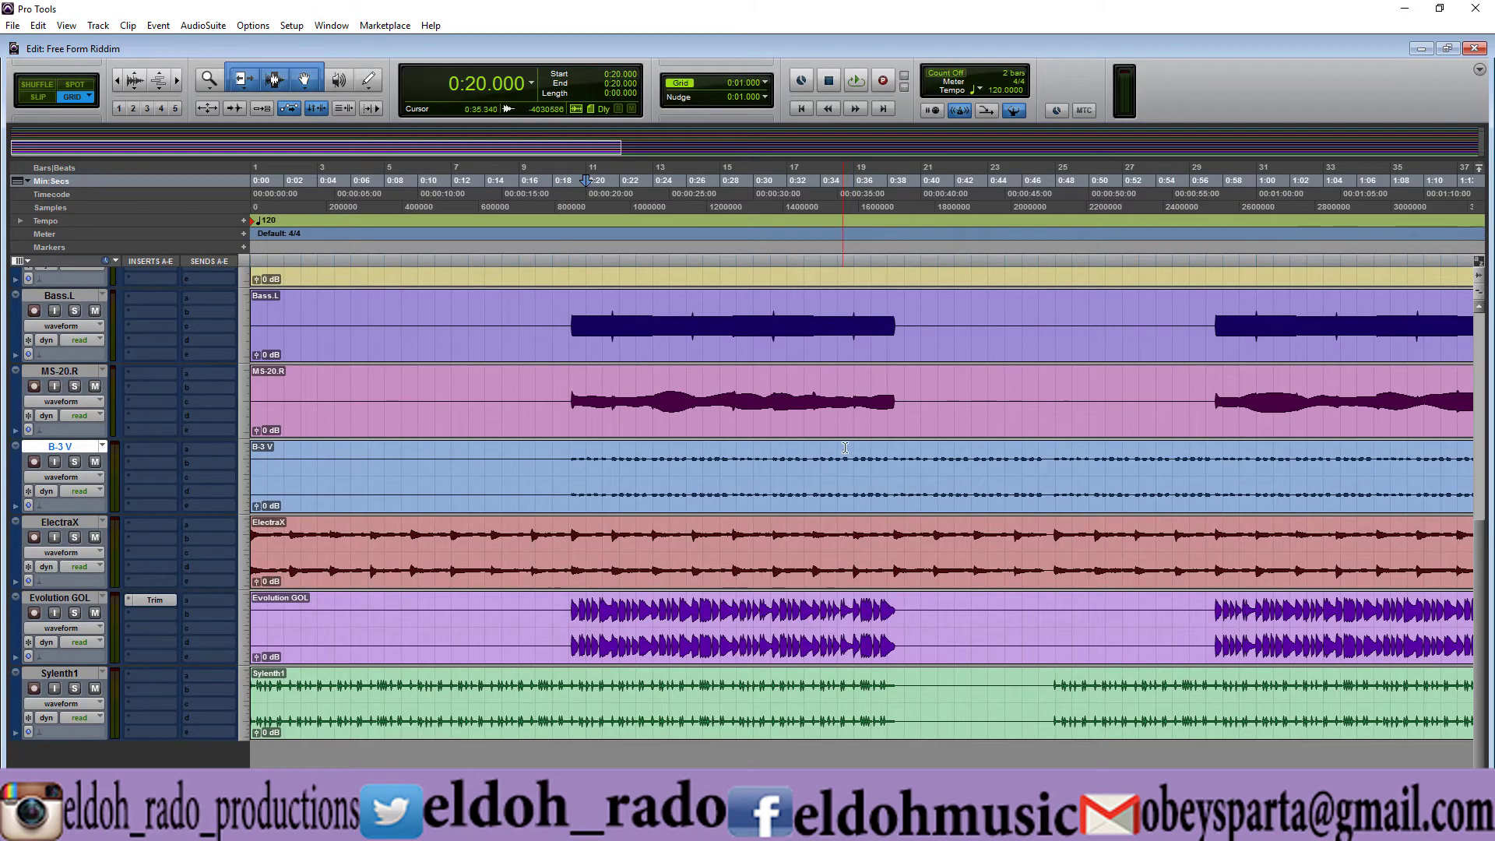
click(565, 314)
key(ctrl+equal)
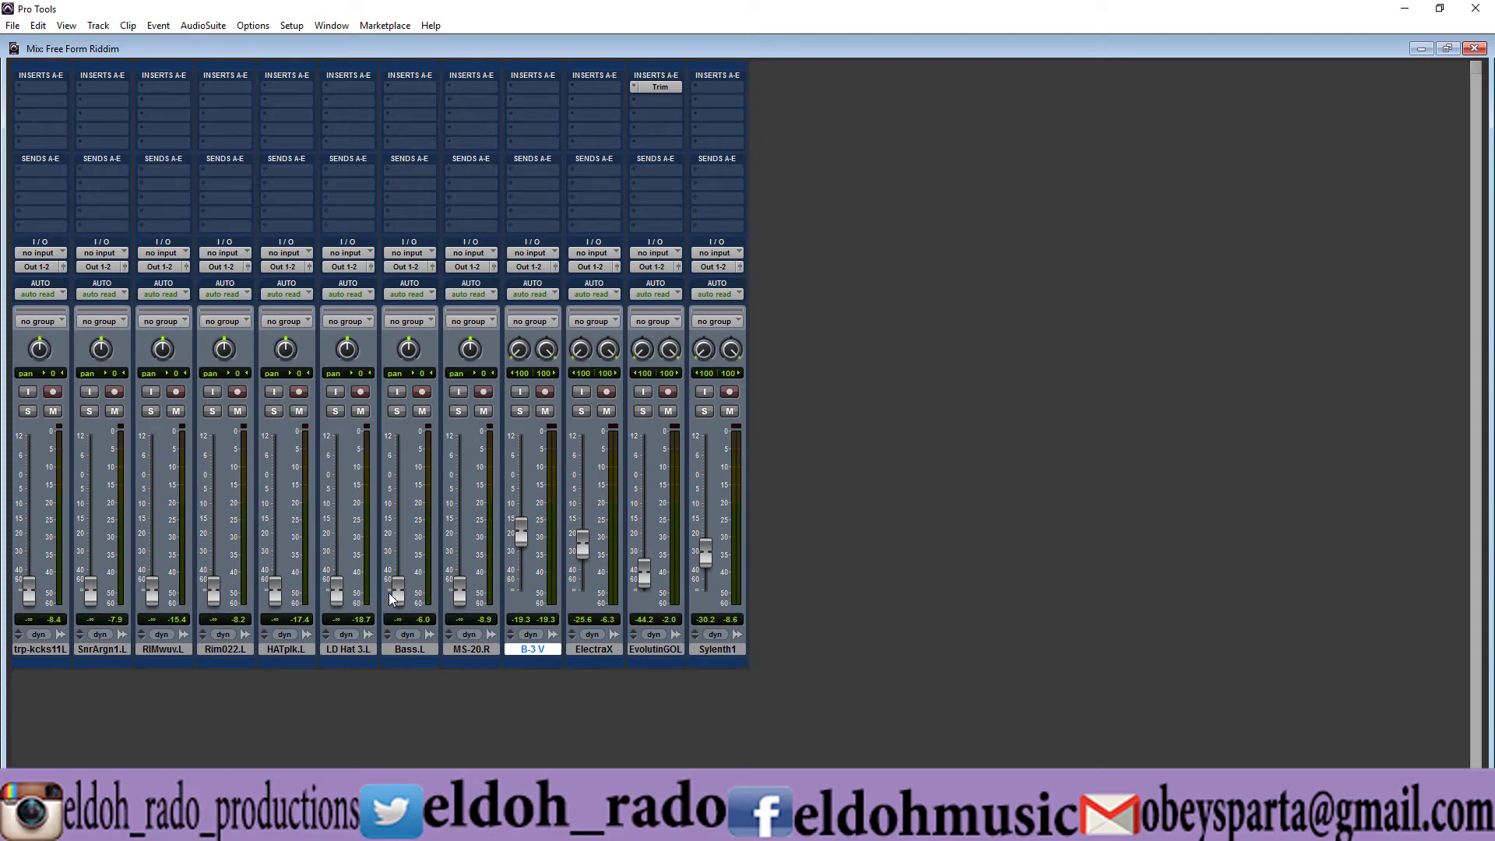
- Play the mix and raise the Bass.L fader to about -19.5 dB and MS-20.R to about -29.7 dB
key(space)
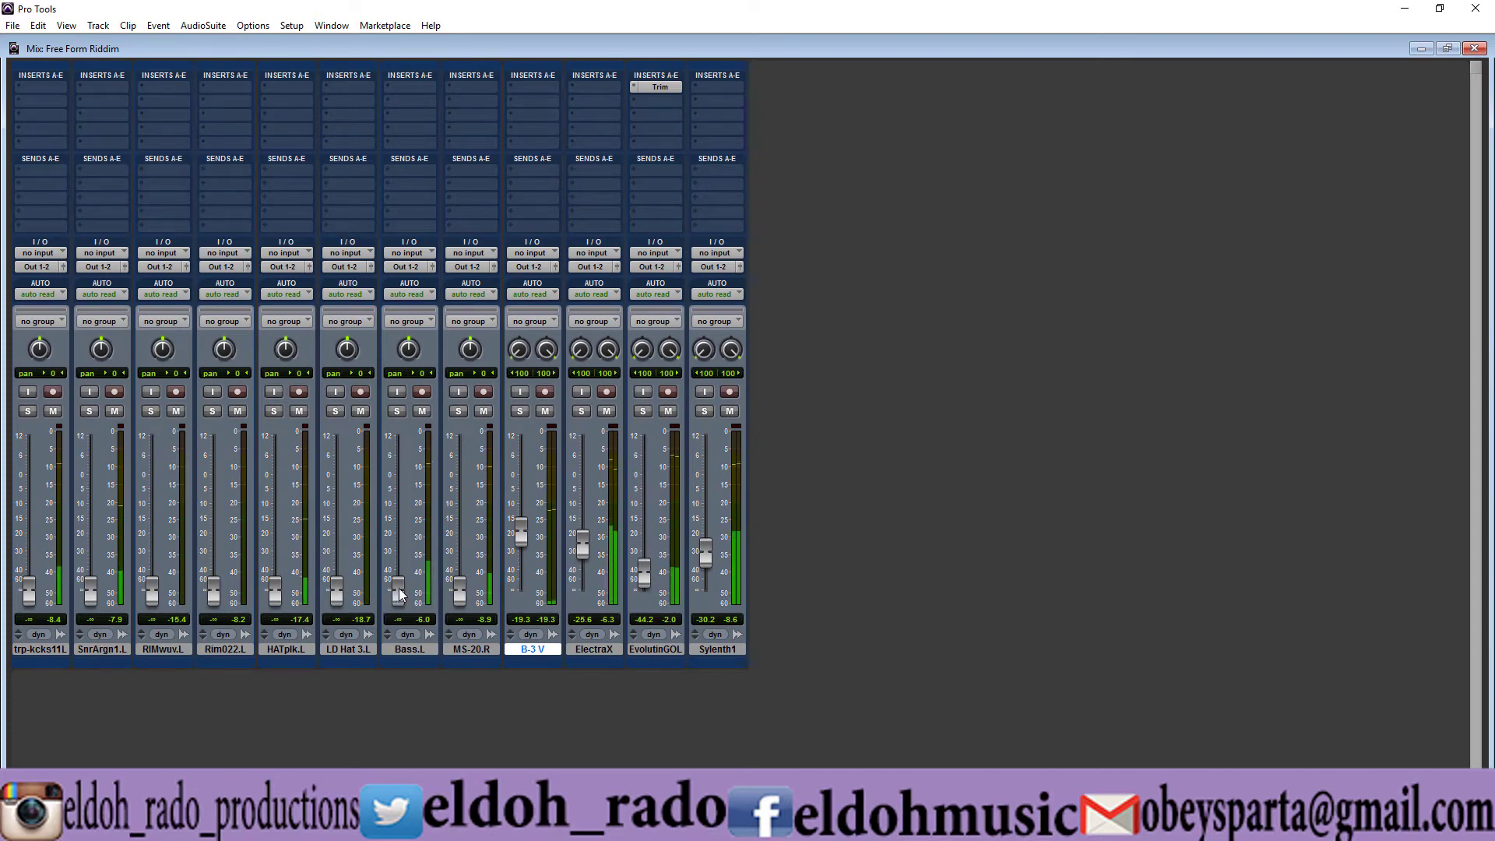
drag(398, 595, 405, 539)
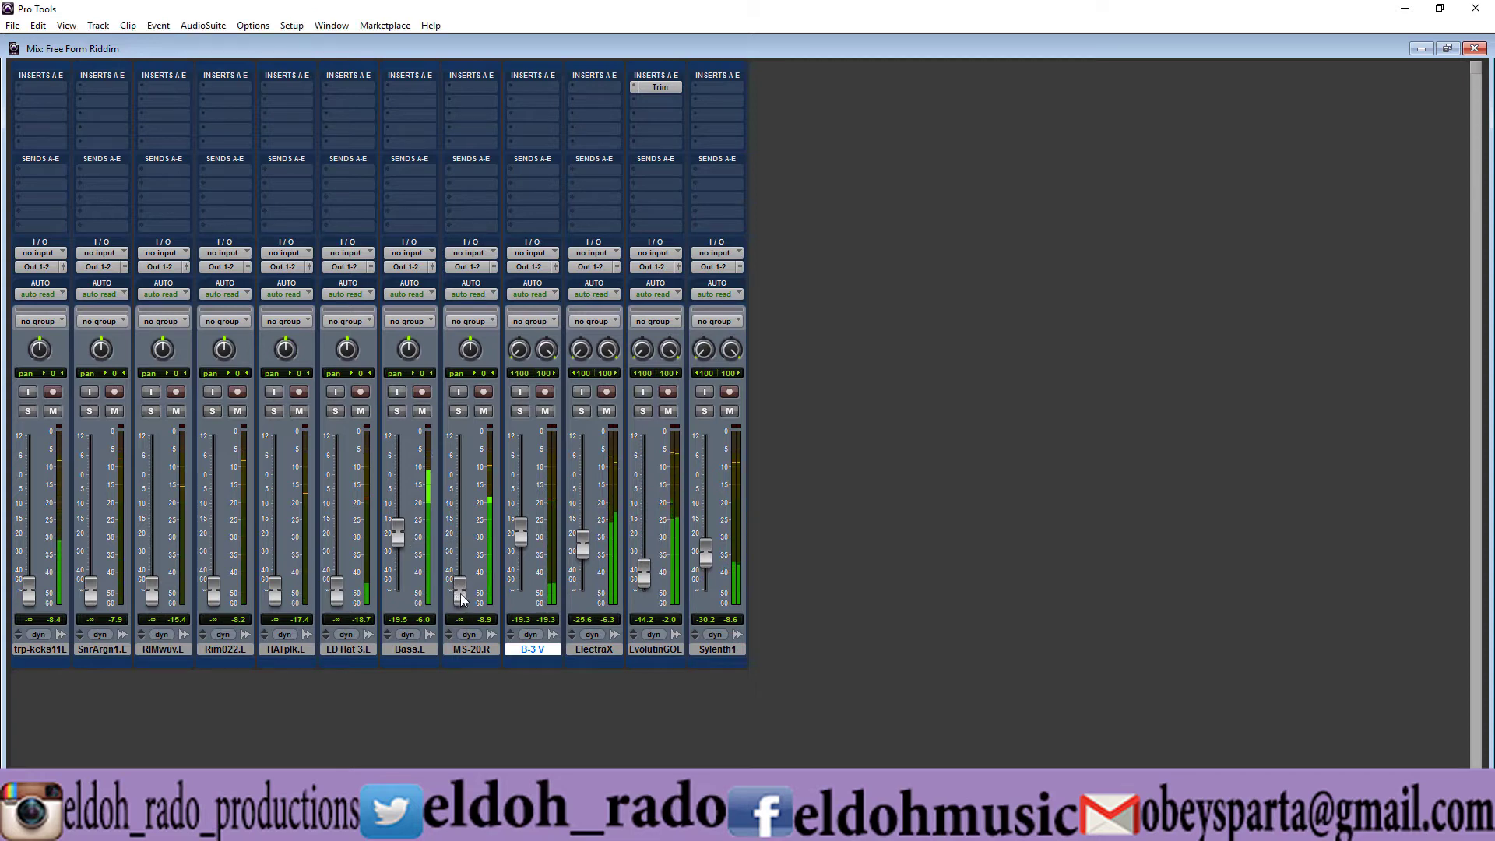
key(space)
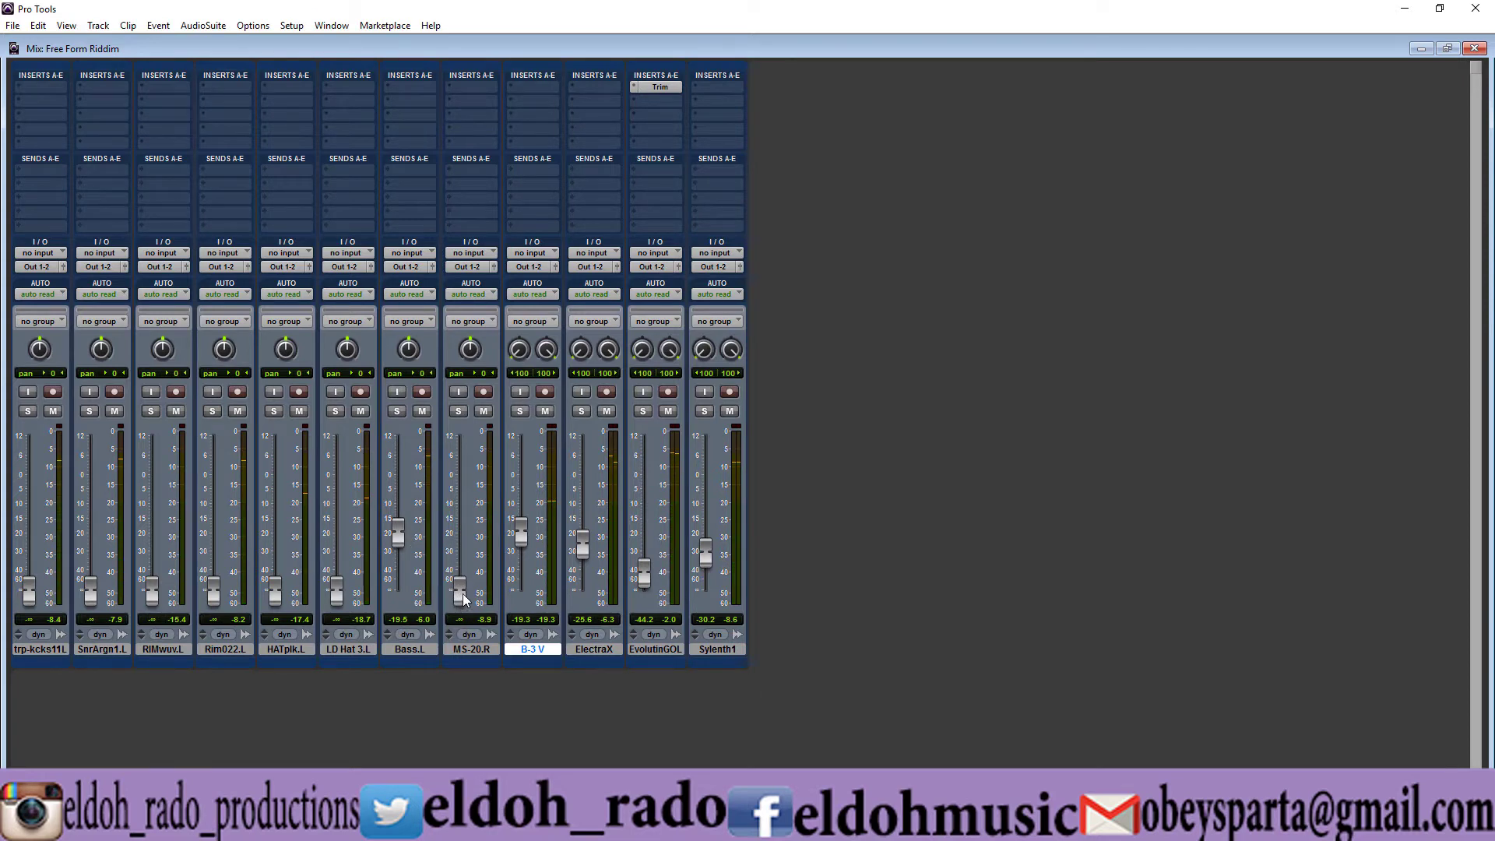
drag(463, 593, 463, 569)
key(space)
- Audition MS-20.R and Bass.L in solo, clear both solos and raise the MS-20.R fader to about -25.6 dB
click(458, 412)
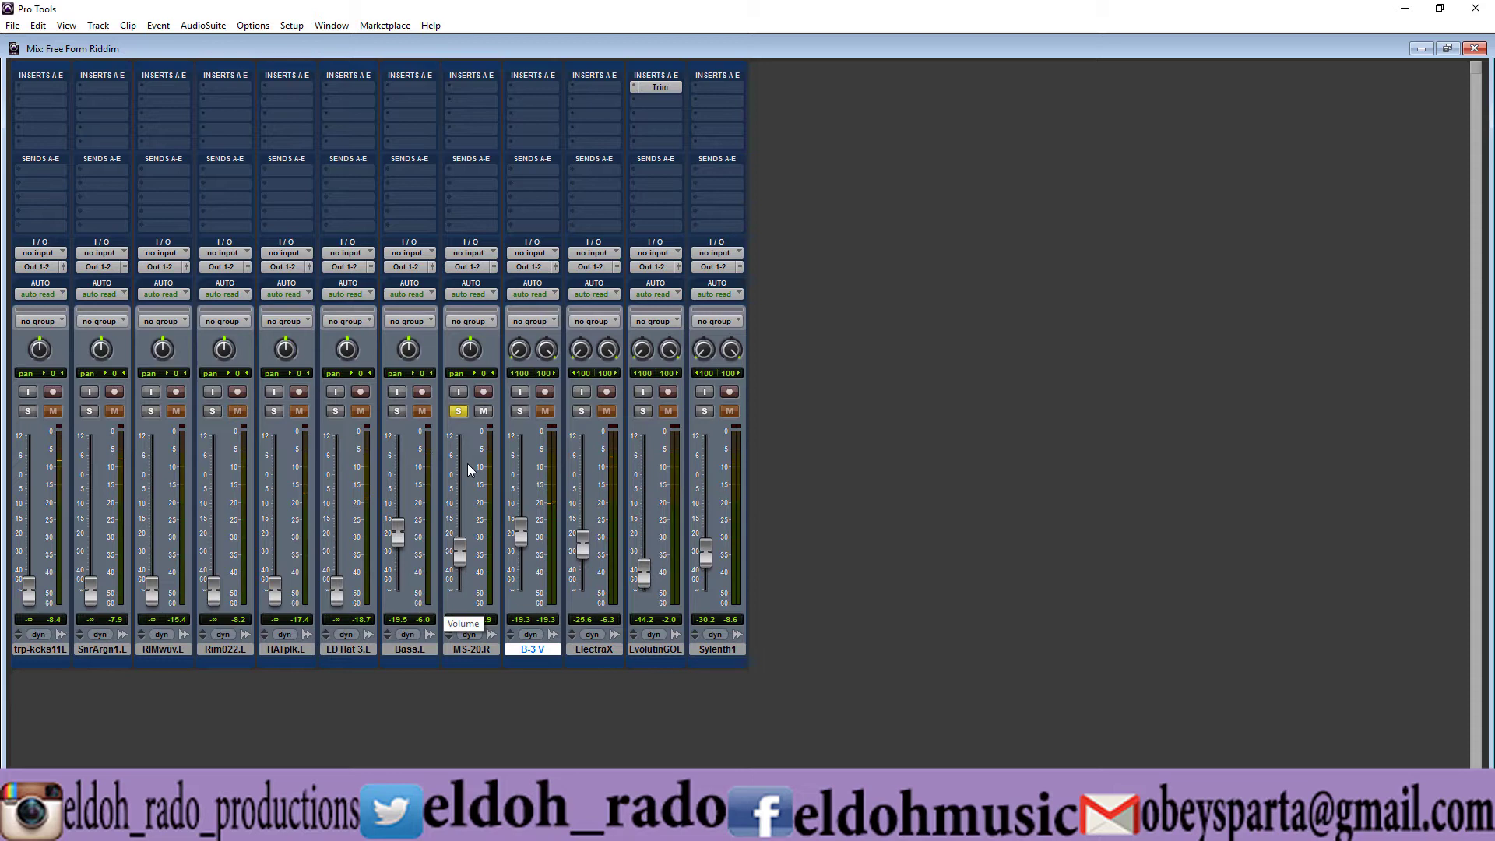
click(397, 411)
click(459, 412)
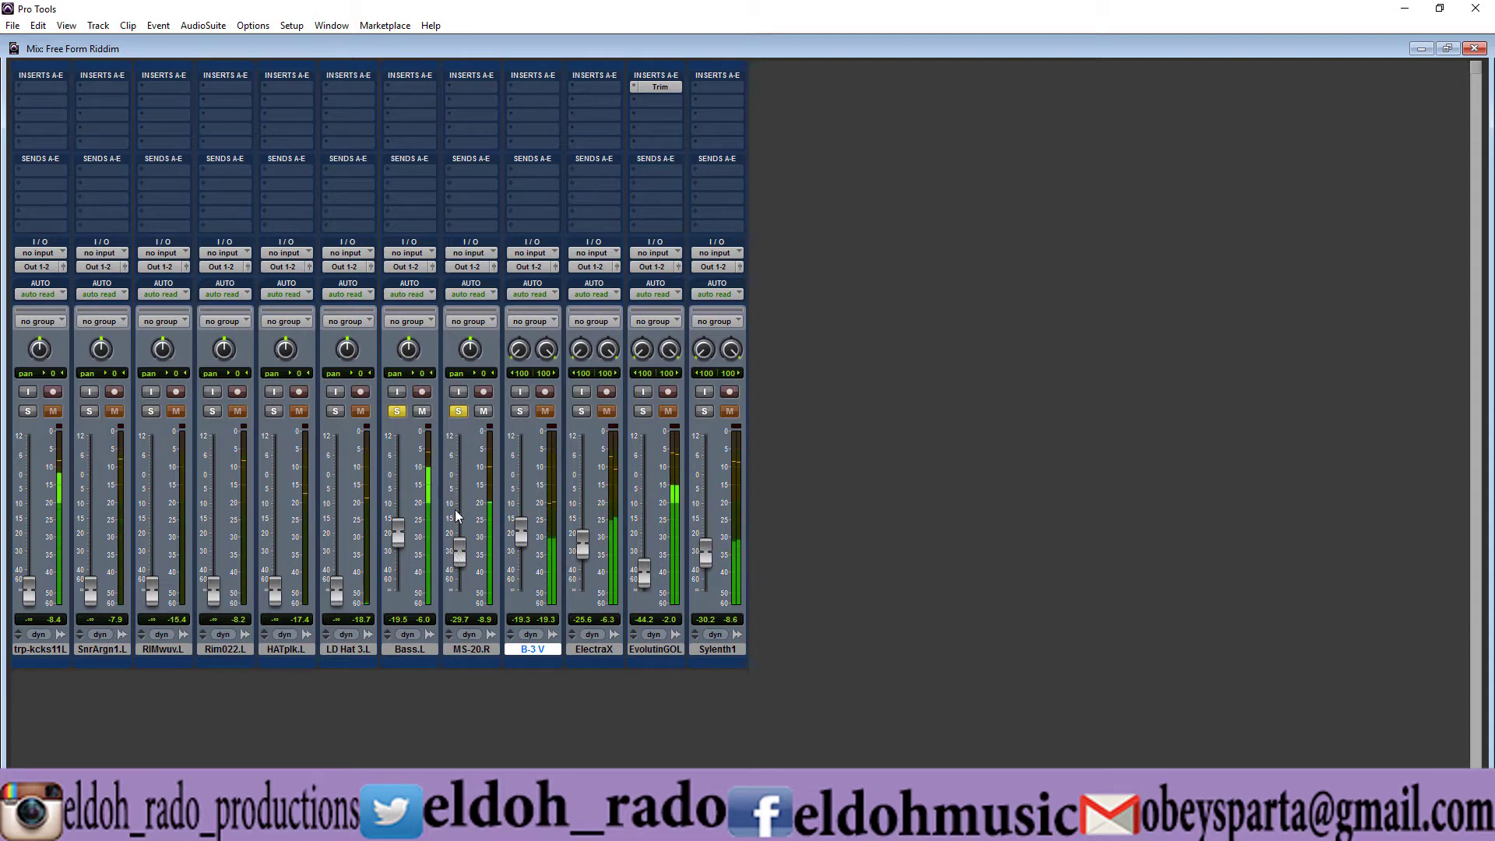
click(459, 411)
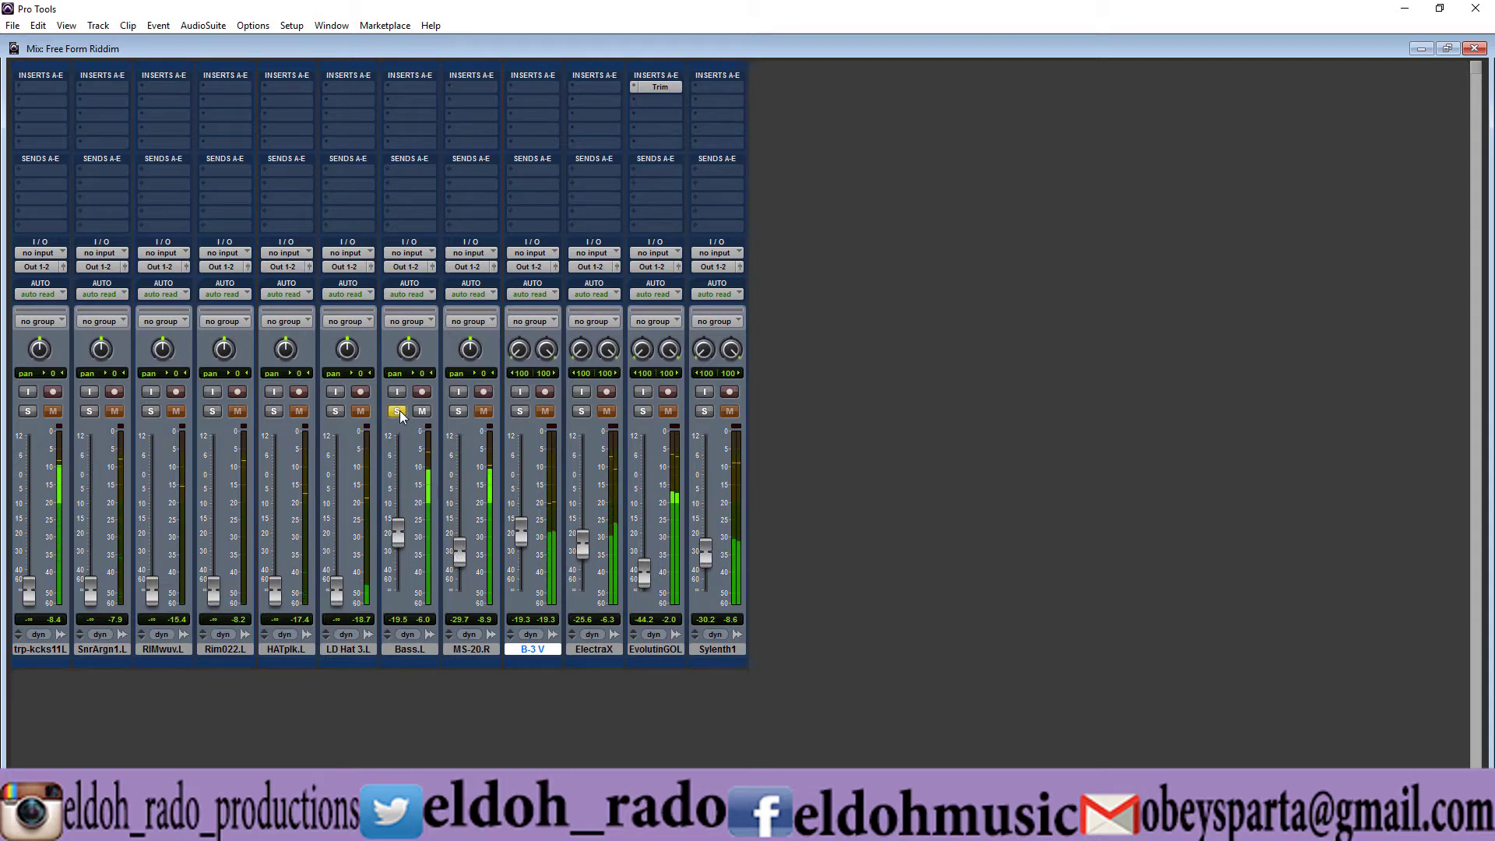
click(399, 411)
drag(459, 554, 458, 545)
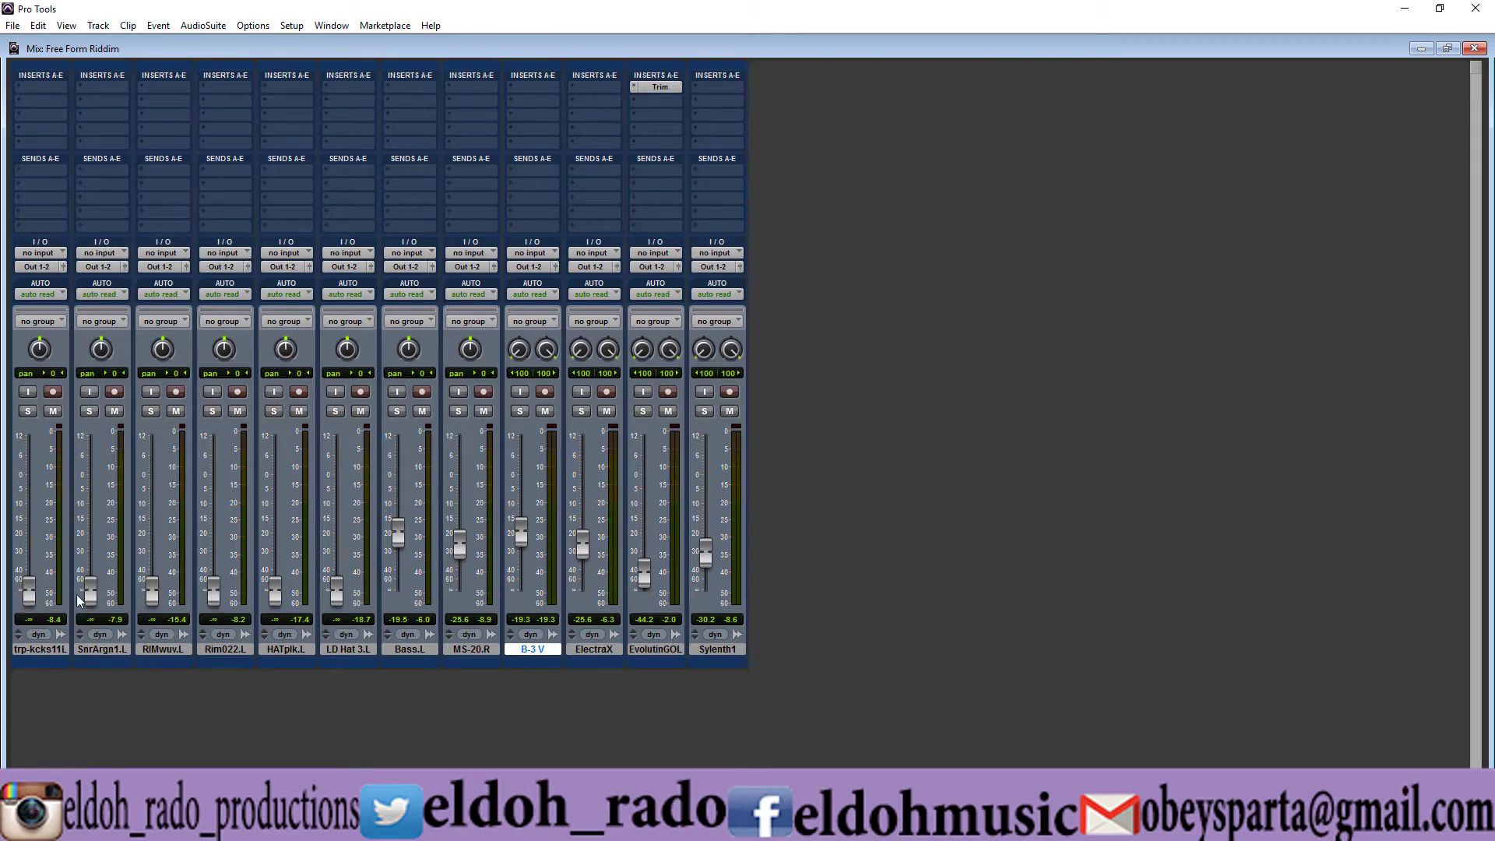
- Raise the kick fader to about -20.6 dB and the snare to about -15.8 dB, and select the Rim022.L track
drag(29, 590, 34, 538)
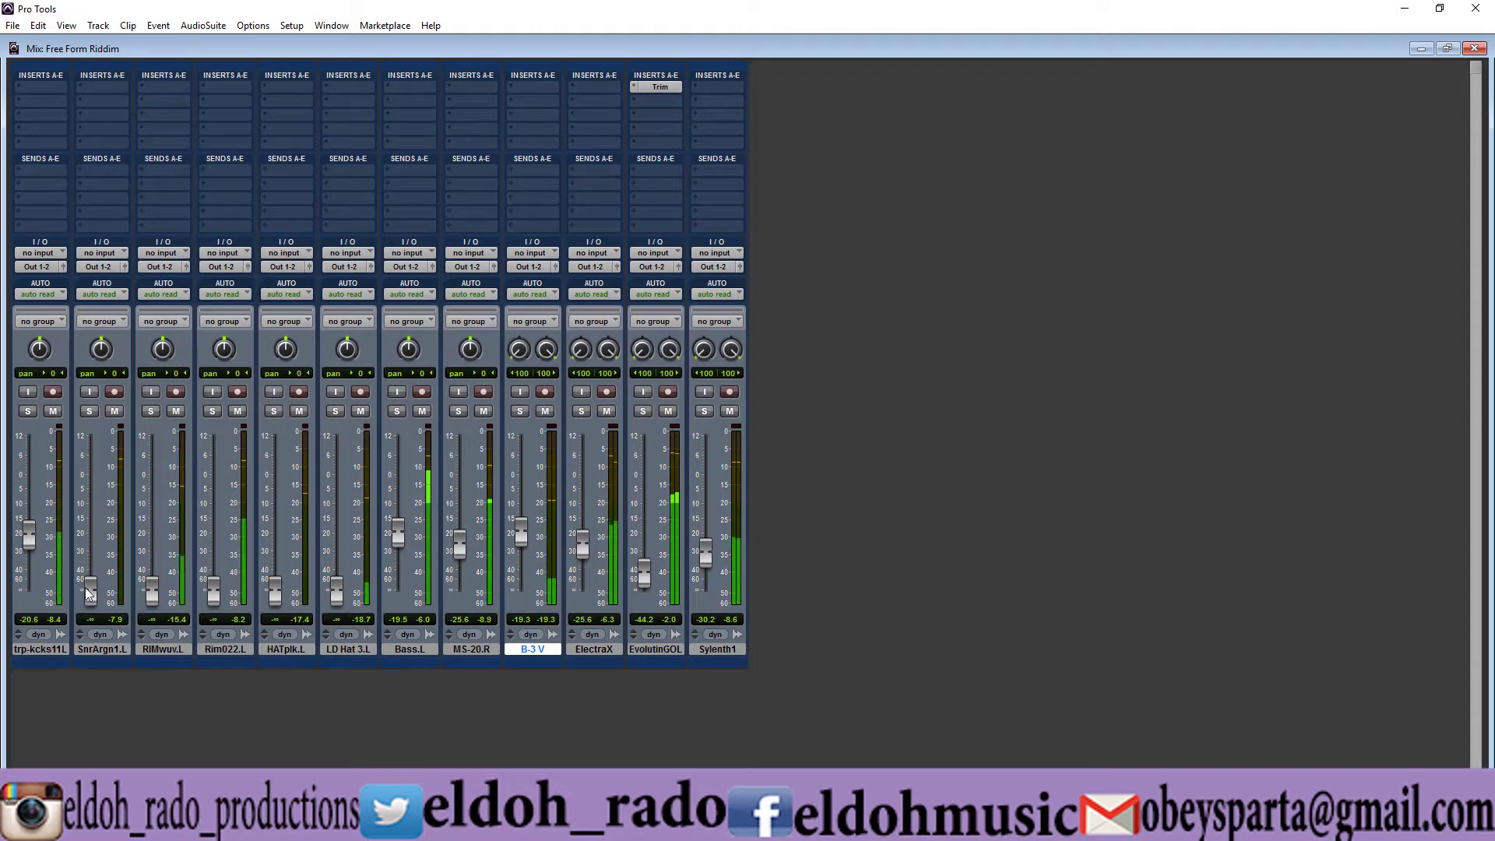
drag(85, 587, 88, 549)
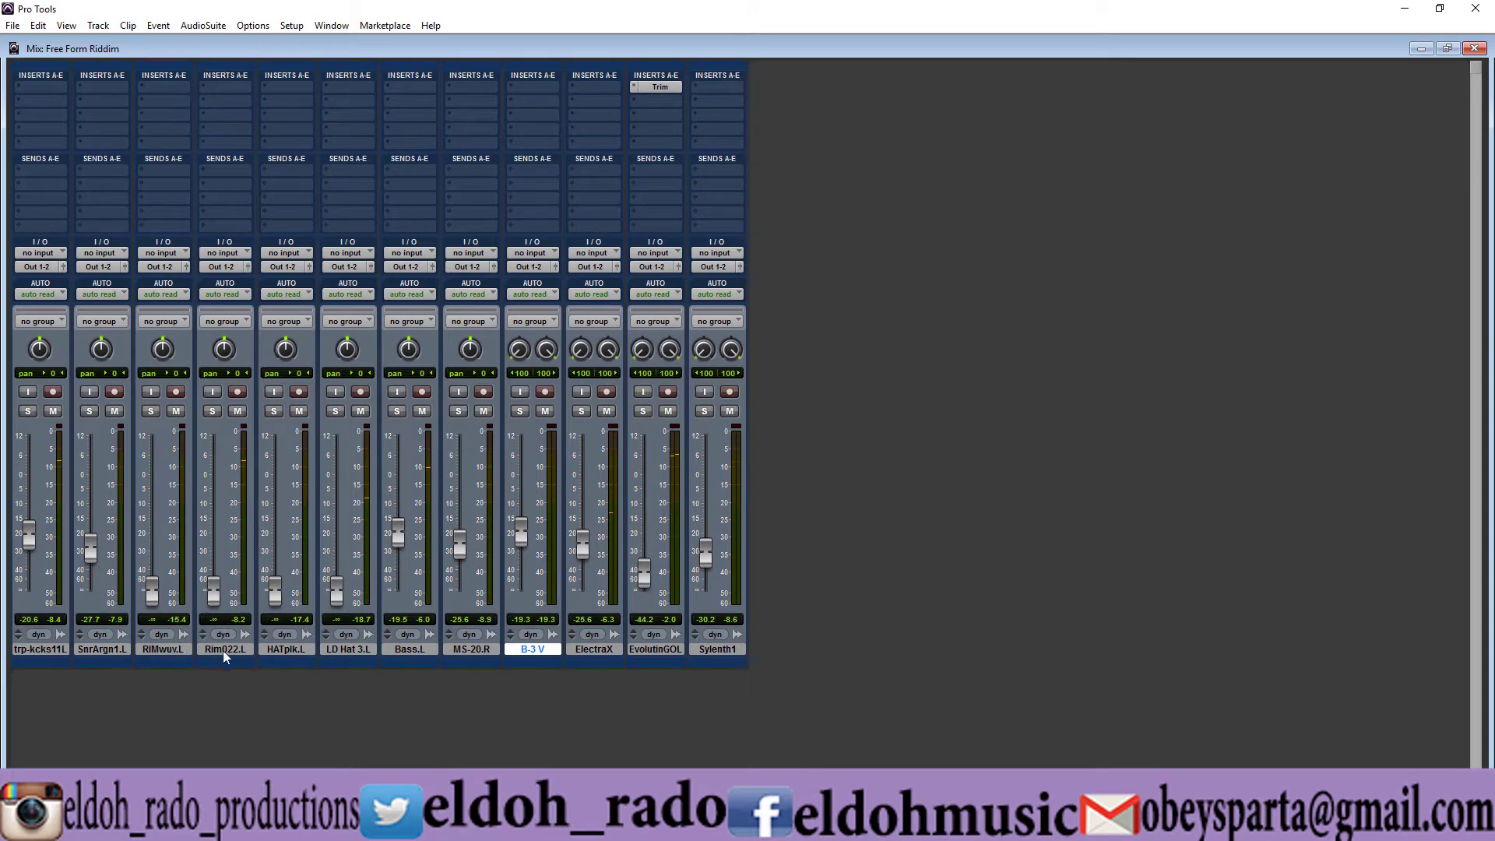
click(344, 649)
mouse_move(231, 651)
mouse_down()
mouse_move(353, 648)
mouse_move(215, 655)
mouse_up()
key(space)
drag(82, 554, 90, 531)
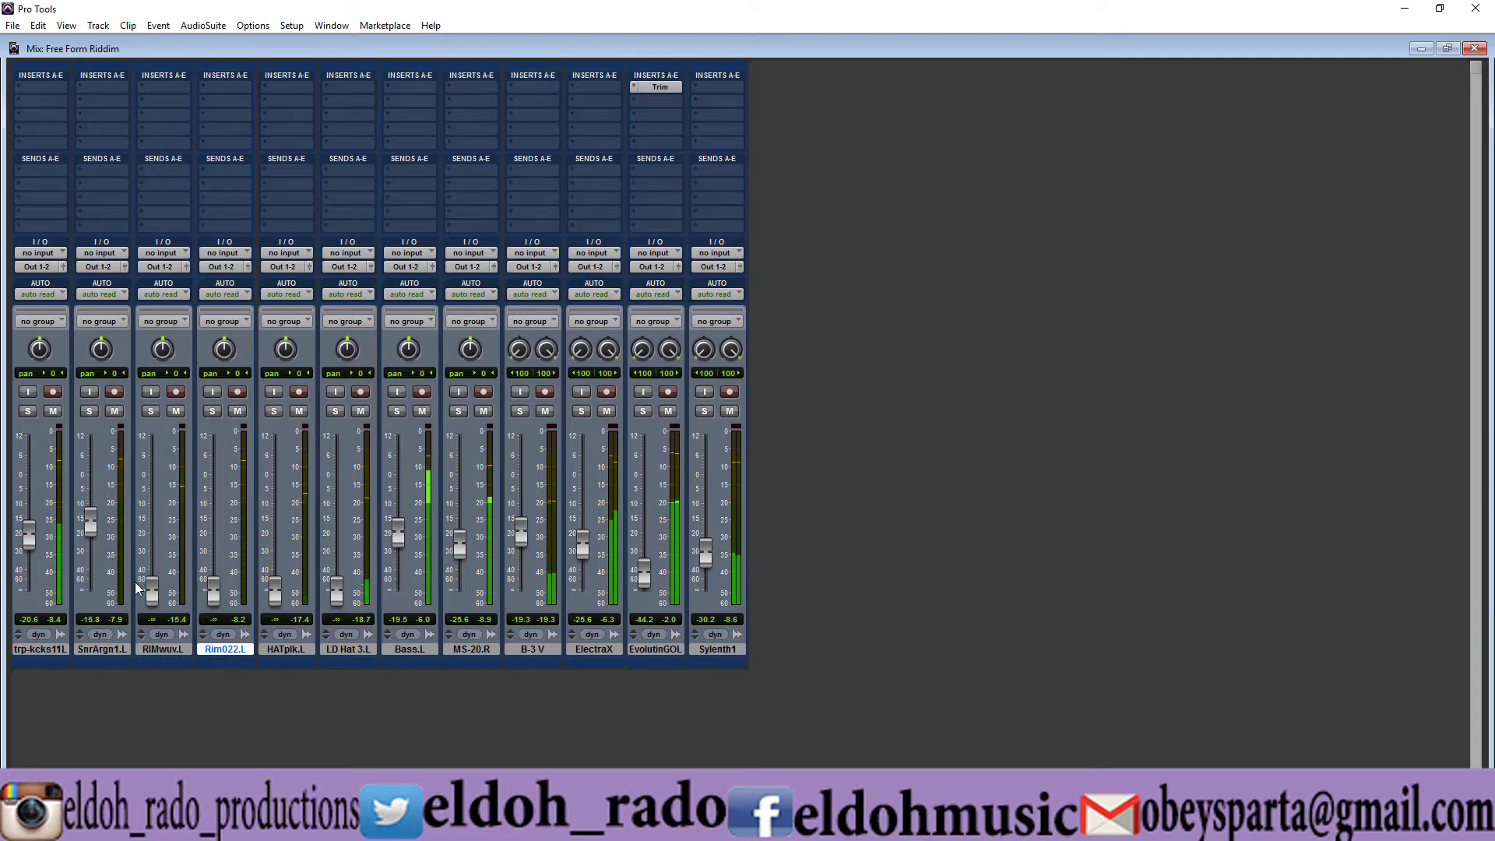
- Raise the percussion faders to about -20.6 dB for RIMwuv.L, -17.9 for Rim022.L, -11.8 for HATplk.L and -18.2 for LD Hat 3.L
drag(153, 590, 153, 539)
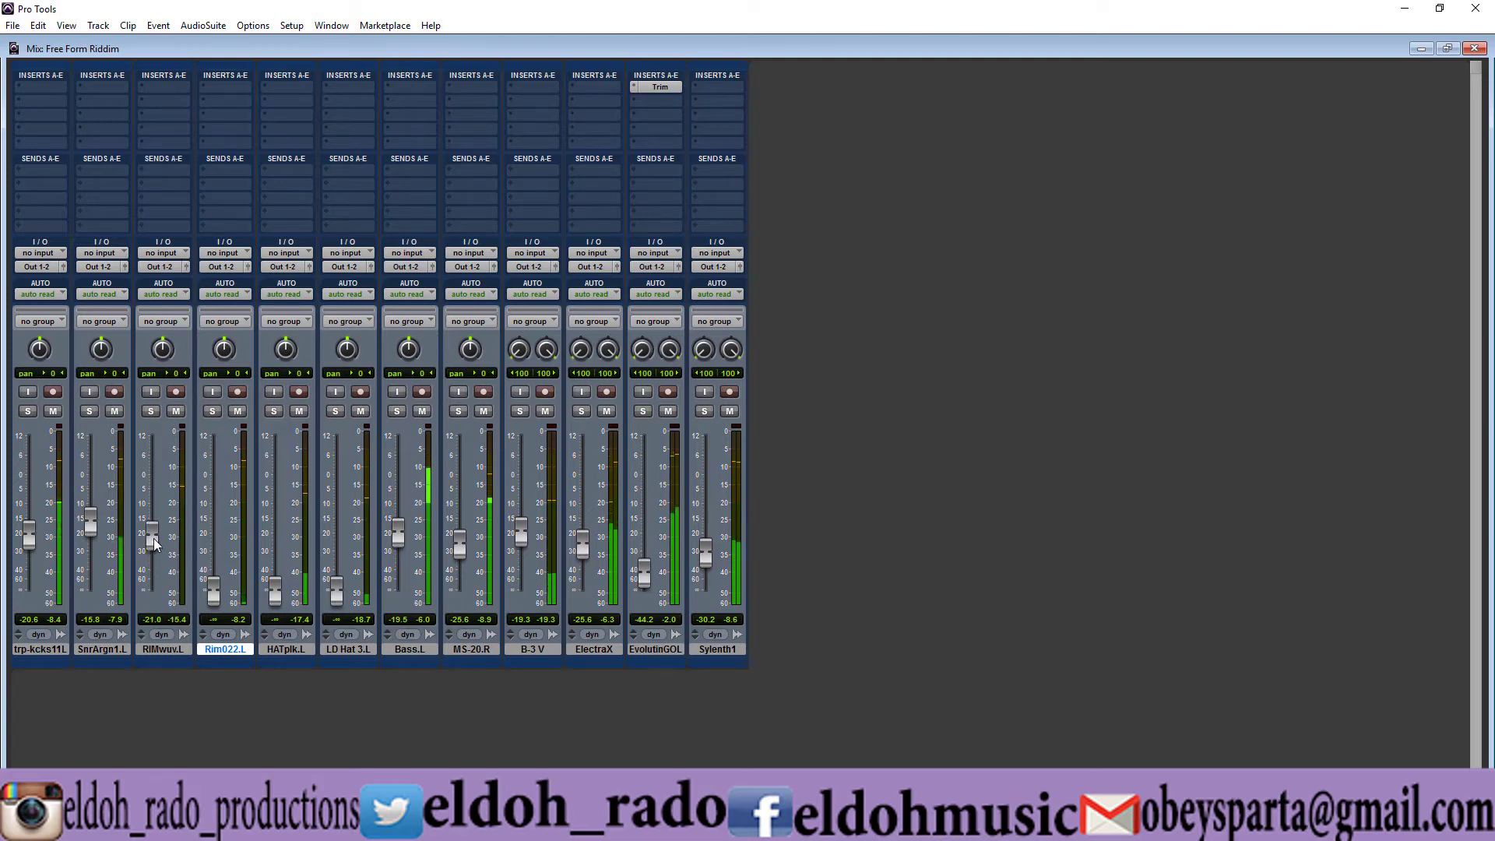
drag(216, 594, 226, 525)
drag(275, 592, 277, 520)
drag(337, 590, 339, 527)
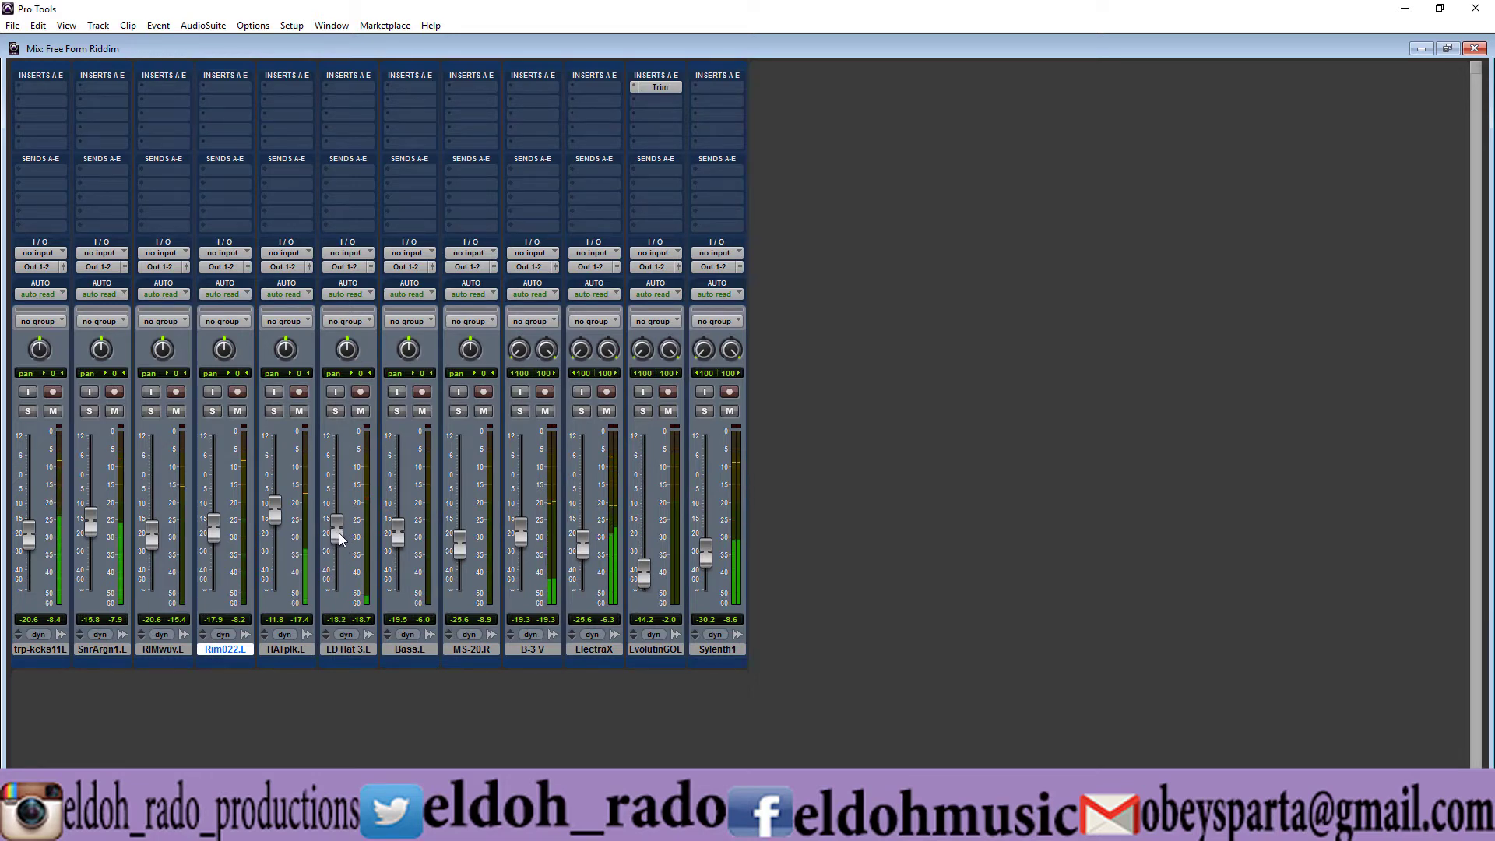
drag(340, 543, 340, 539)
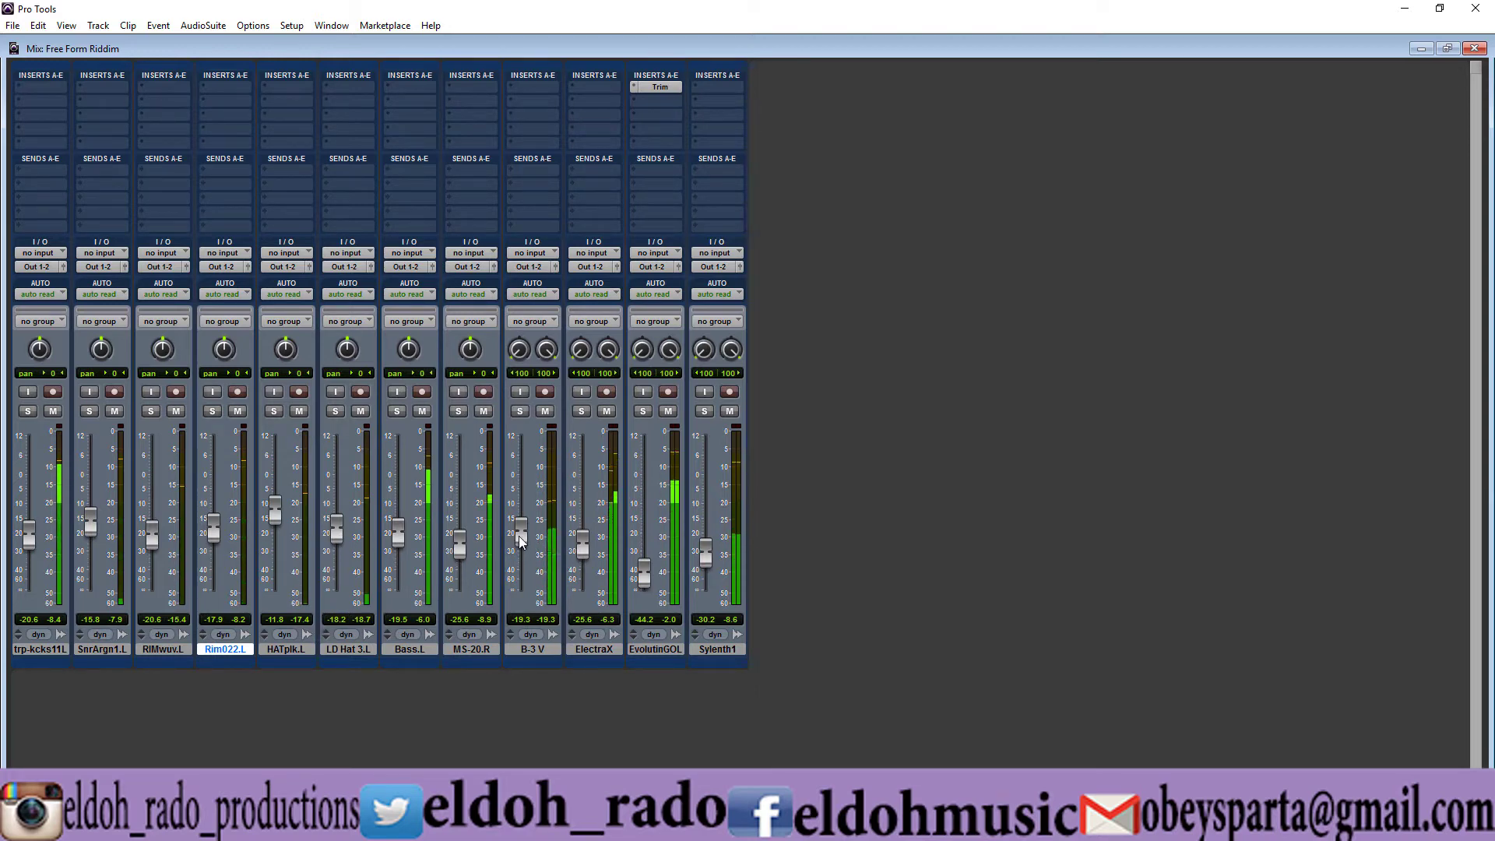
- Fine-tune the faders to about -17.2 dB for B-3 V, -19.5 for LD Hat 3.L and -17.4 for the kick
drag(523, 538, 523, 534)
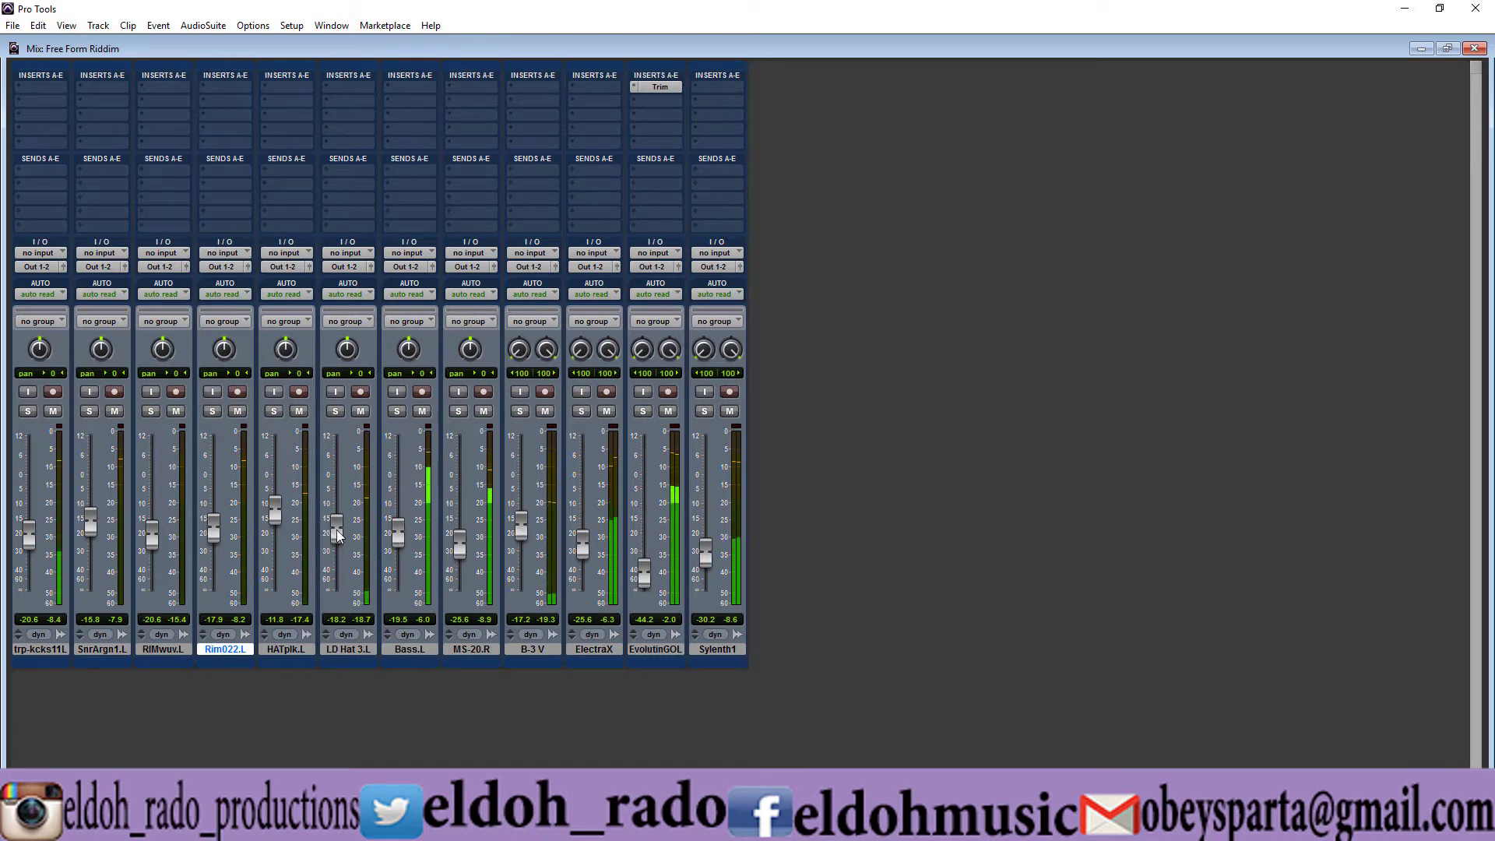
drag(338, 534, 338, 536)
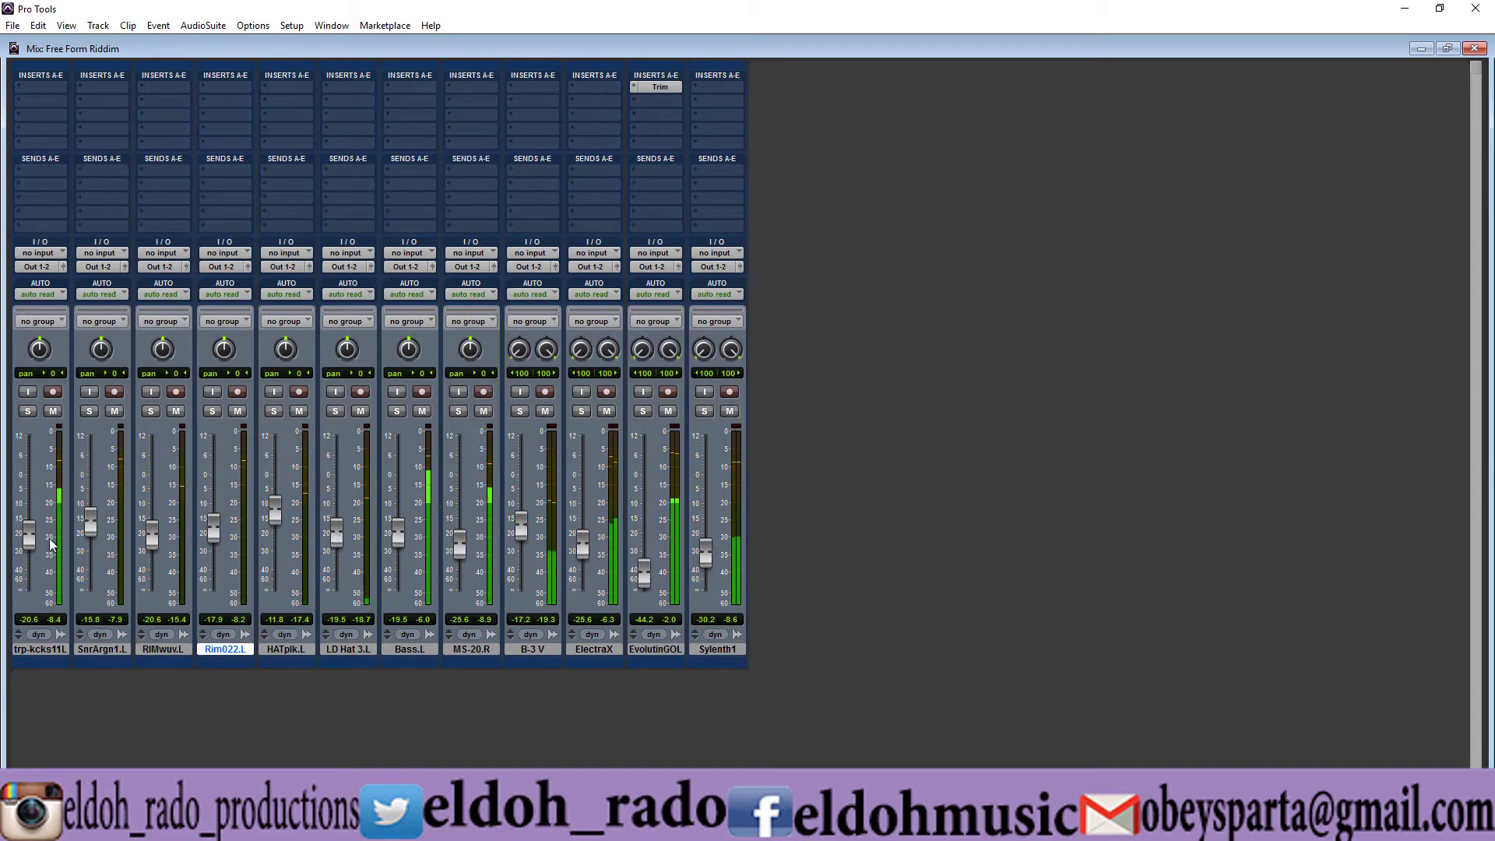
drag(34, 541, 34, 533)
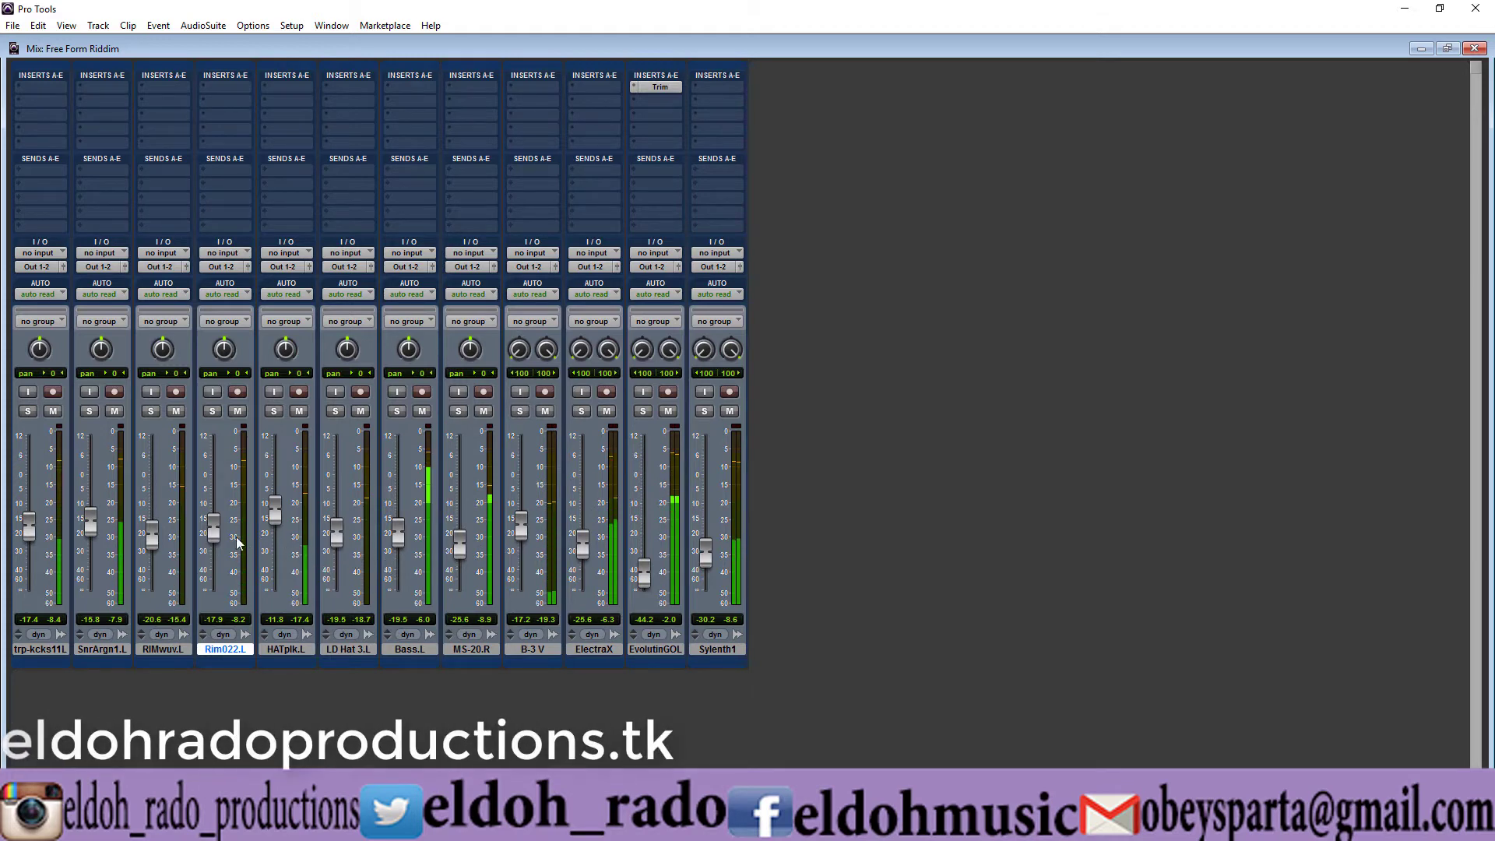
- Lower the Rim022.L fader to about -21.4 dB and the HATplk.L fader to about -14.2 dB
mouse_move(274, 511)
mouse_down()
mouse_move(212, 536)
mouse_move(276, 525)
mouse_up()
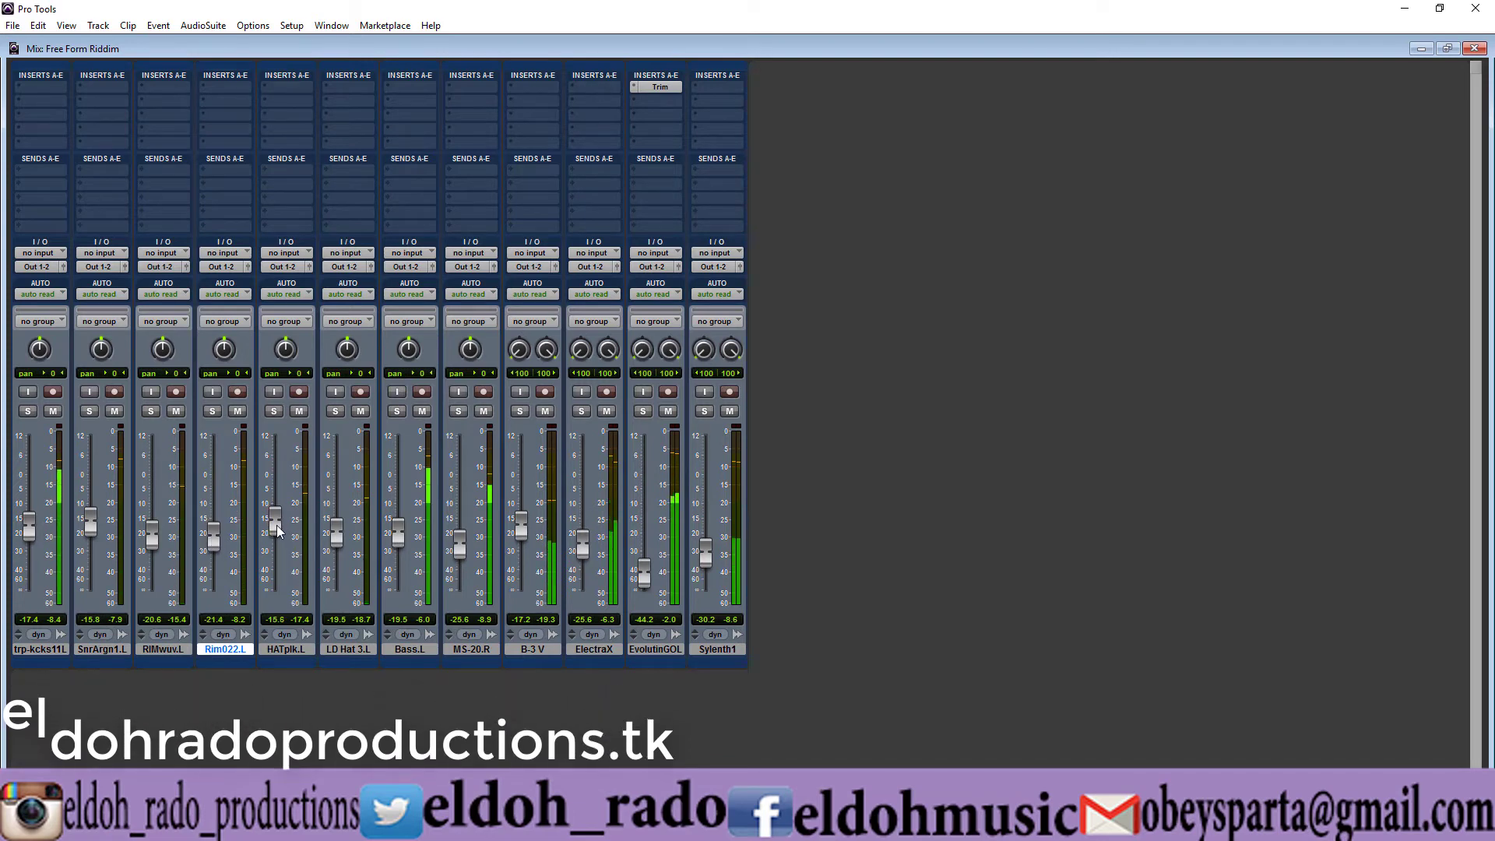
drag(276, 524, 277, 522)
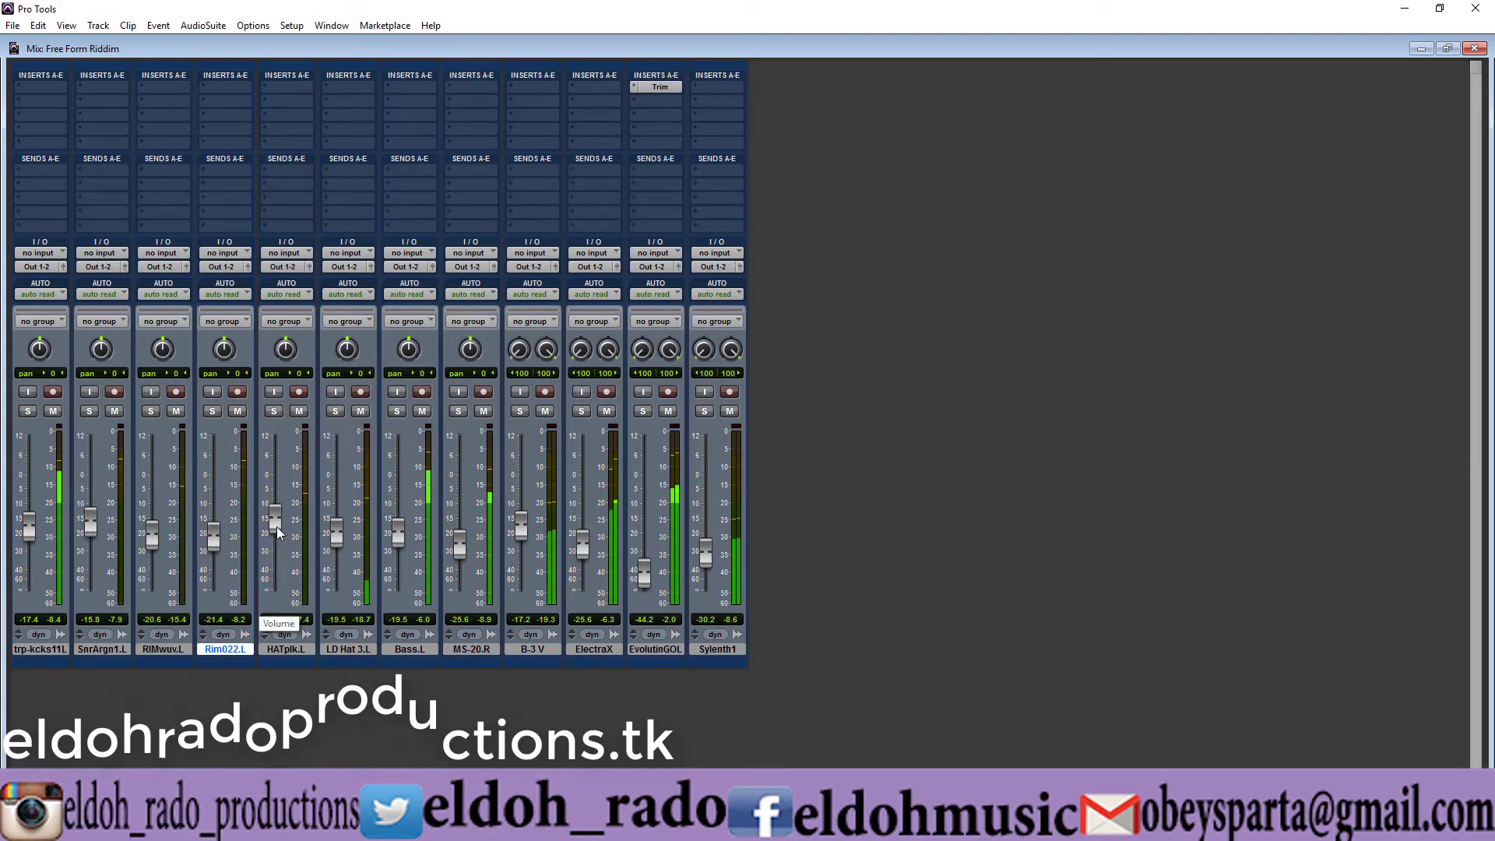
drag(274, 525, 274, 522)
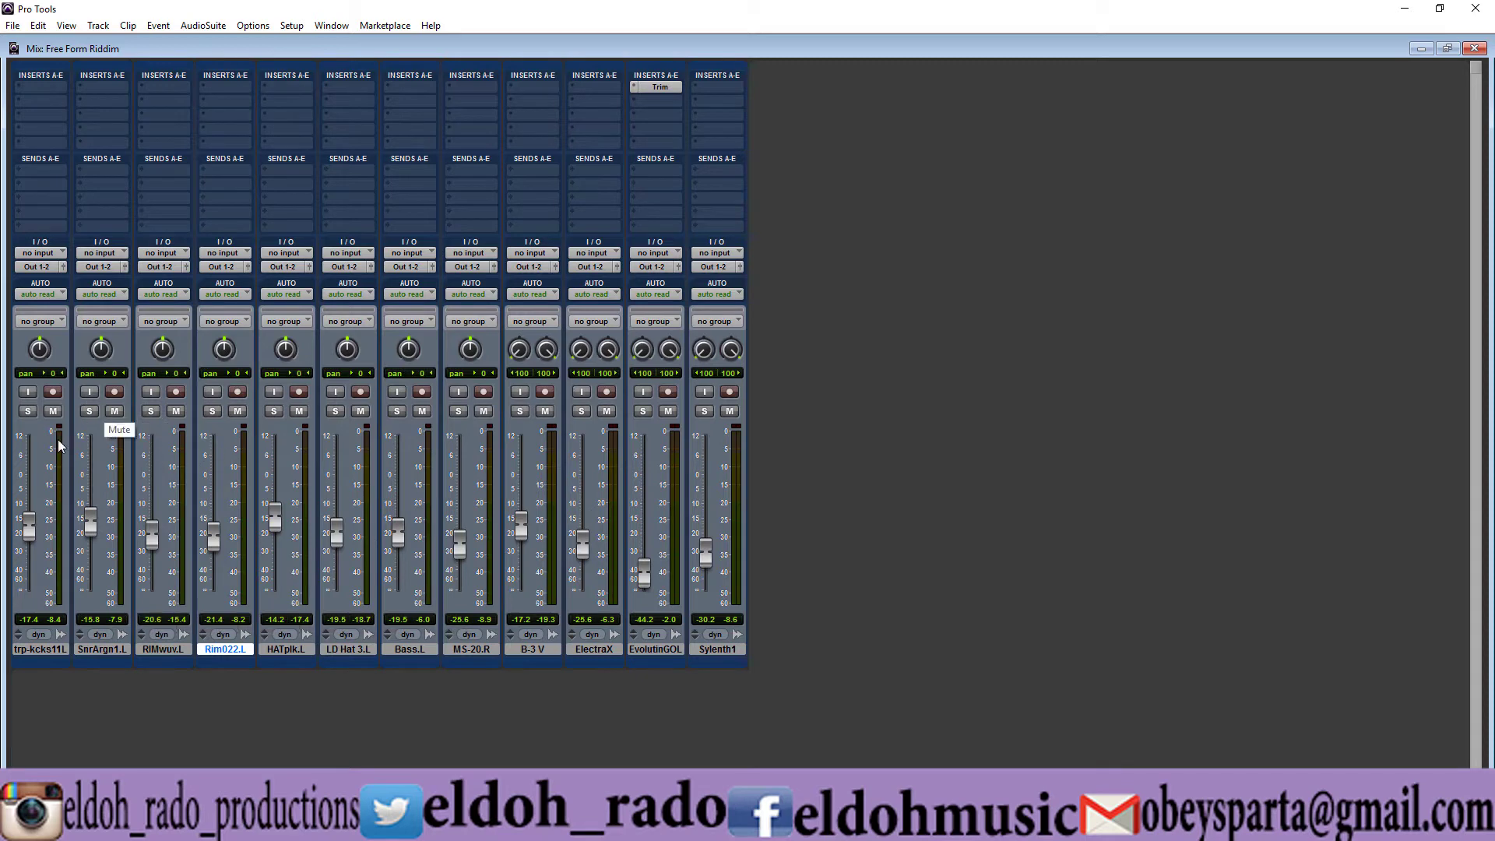
- Pan the snare track 25 to the left and select the RIMwuv.L track
click(39, 650)
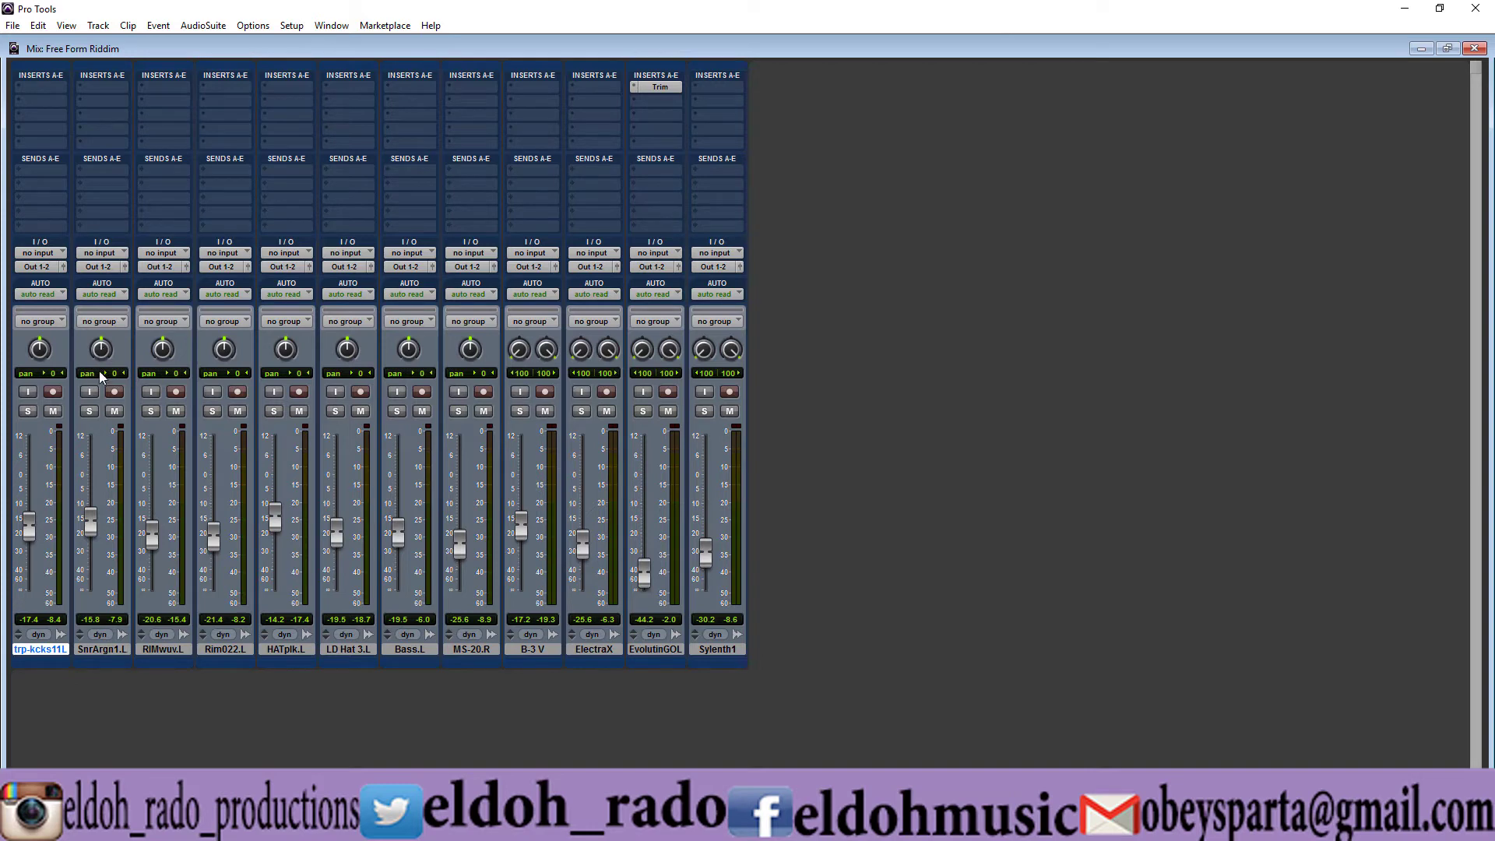
drag(100, 357, 99, 356)
click(171, 652)
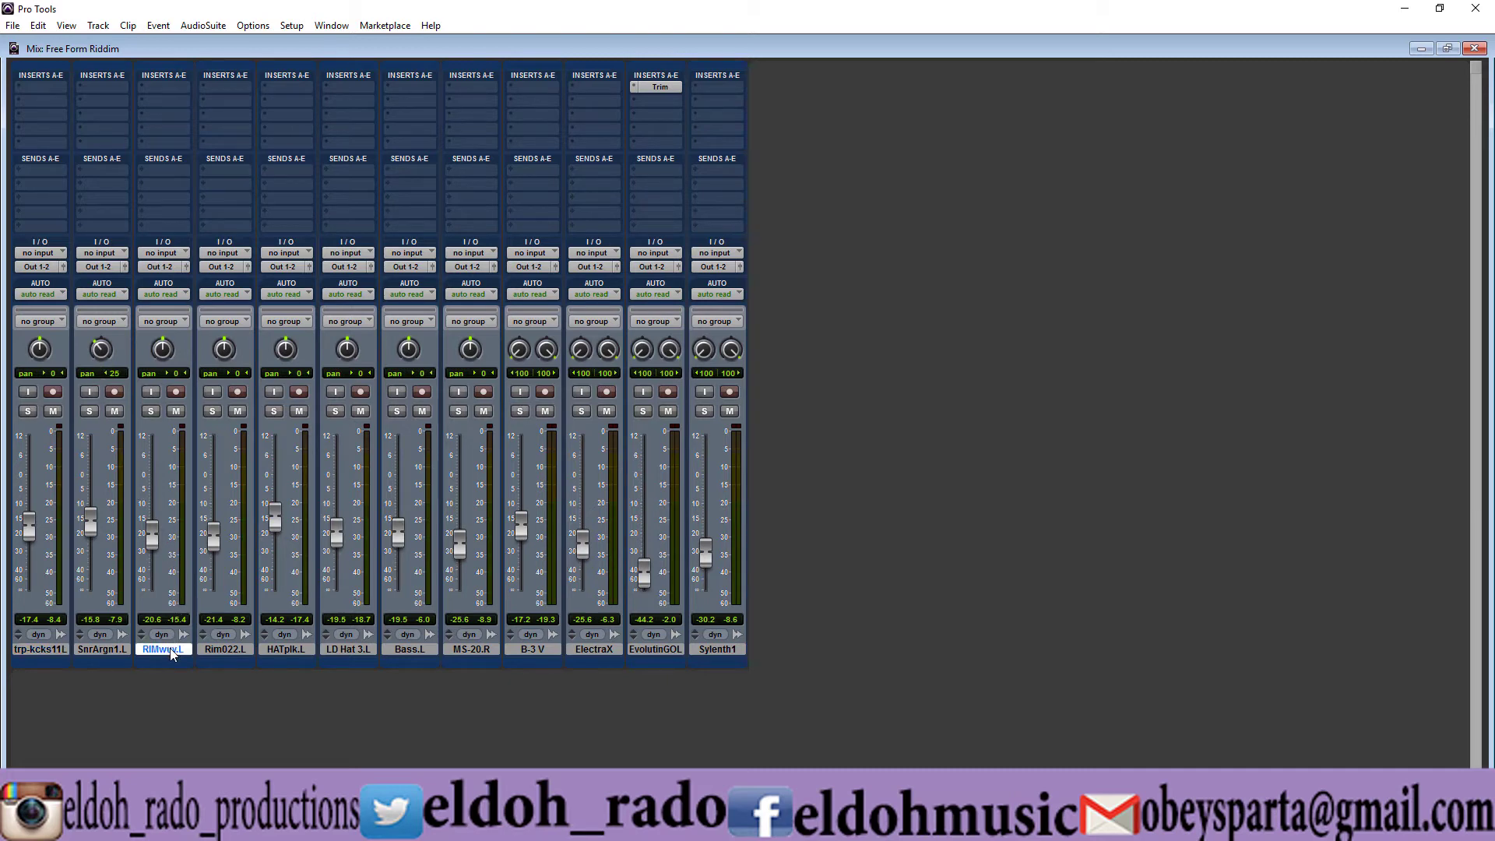
- Switch to the Edit window and briefly play the mix from 0:19 with the drum tracks in view
key(ctrl+equal)
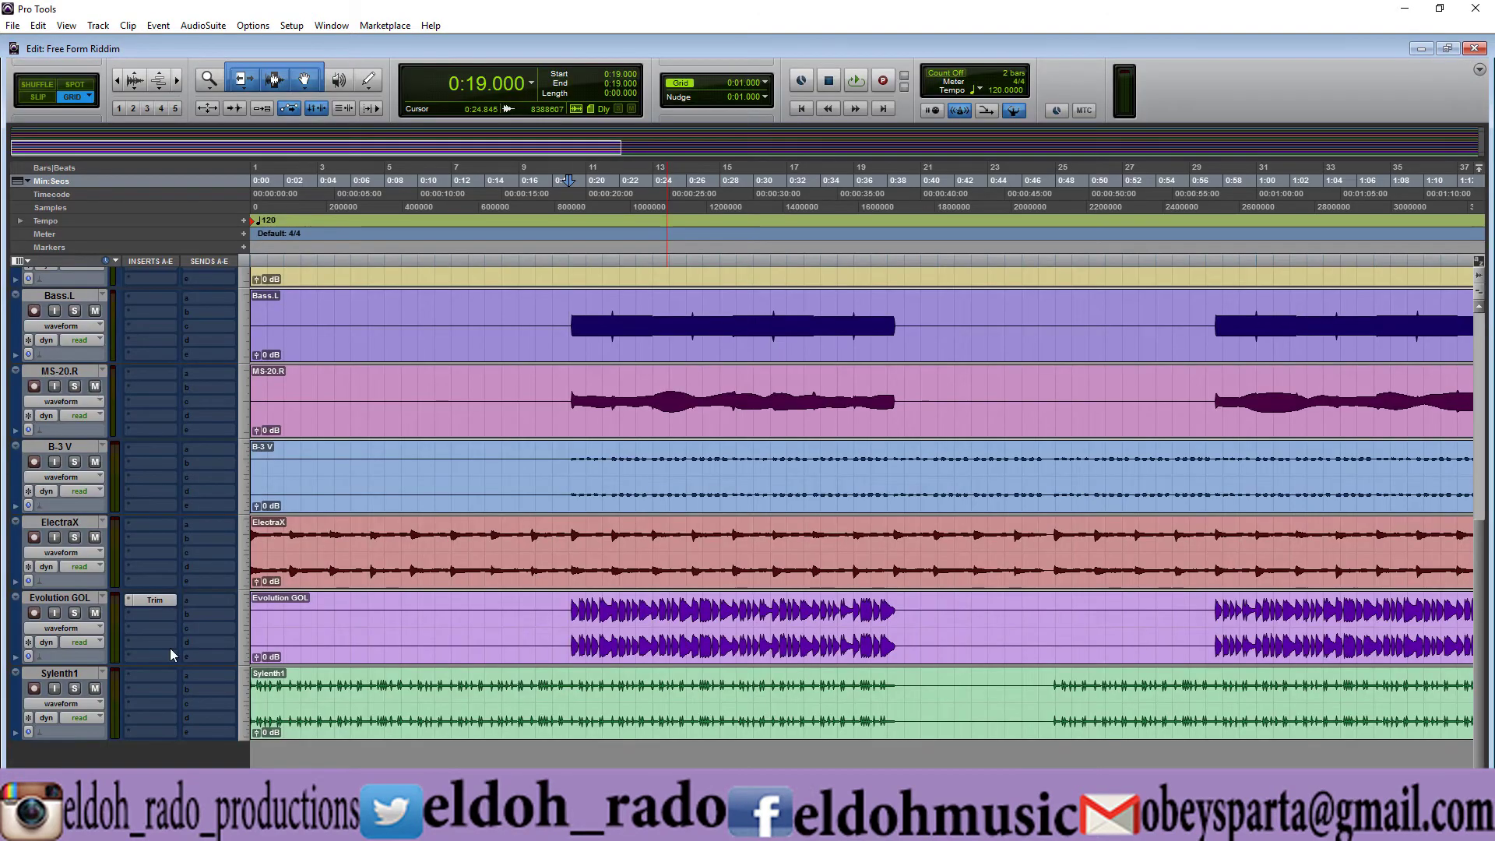
drag(1479, 522, 1477, 314)
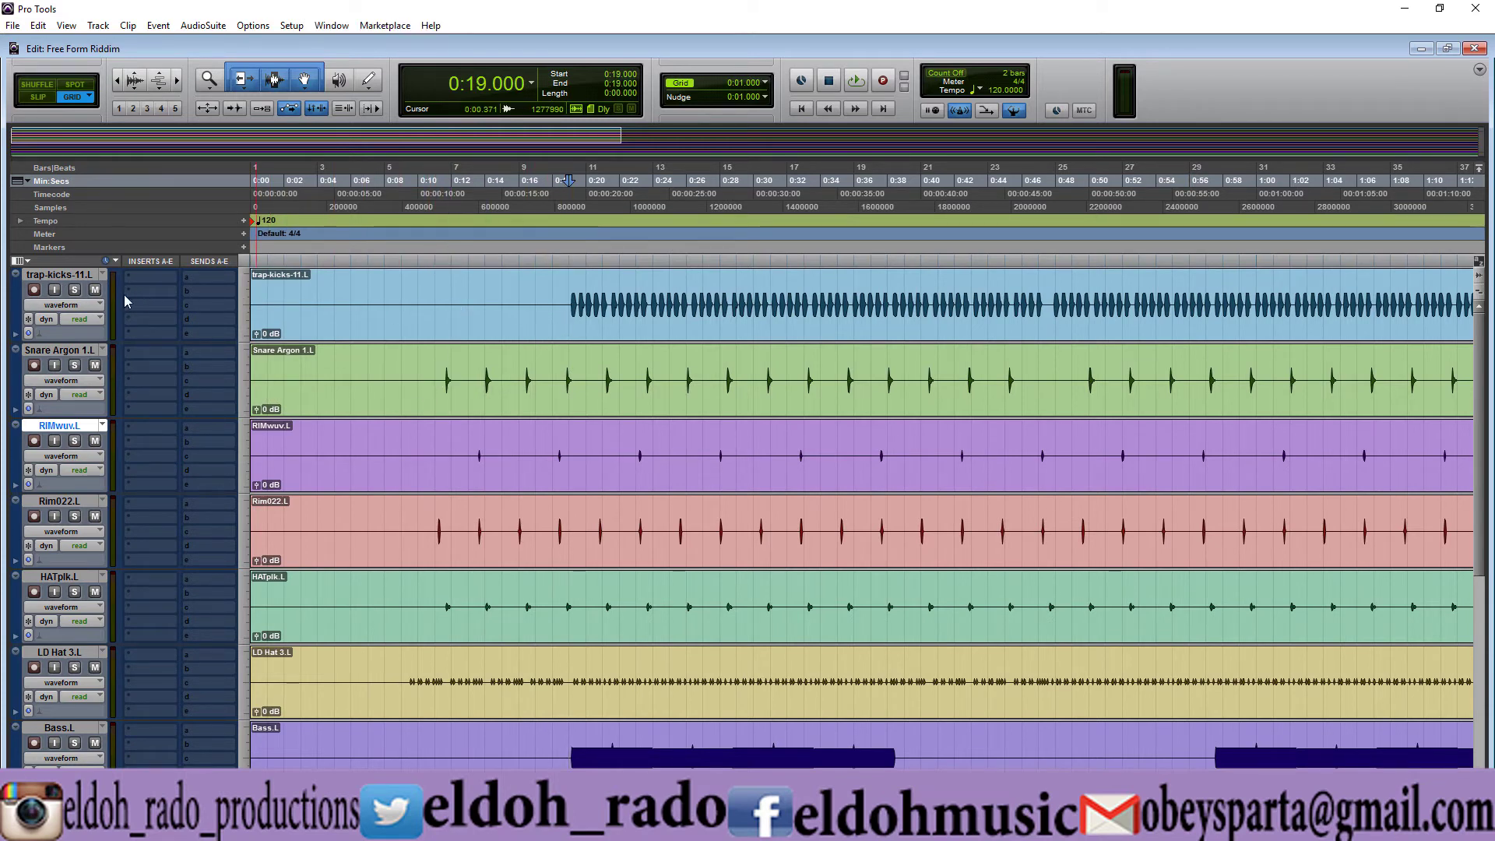
key(space)
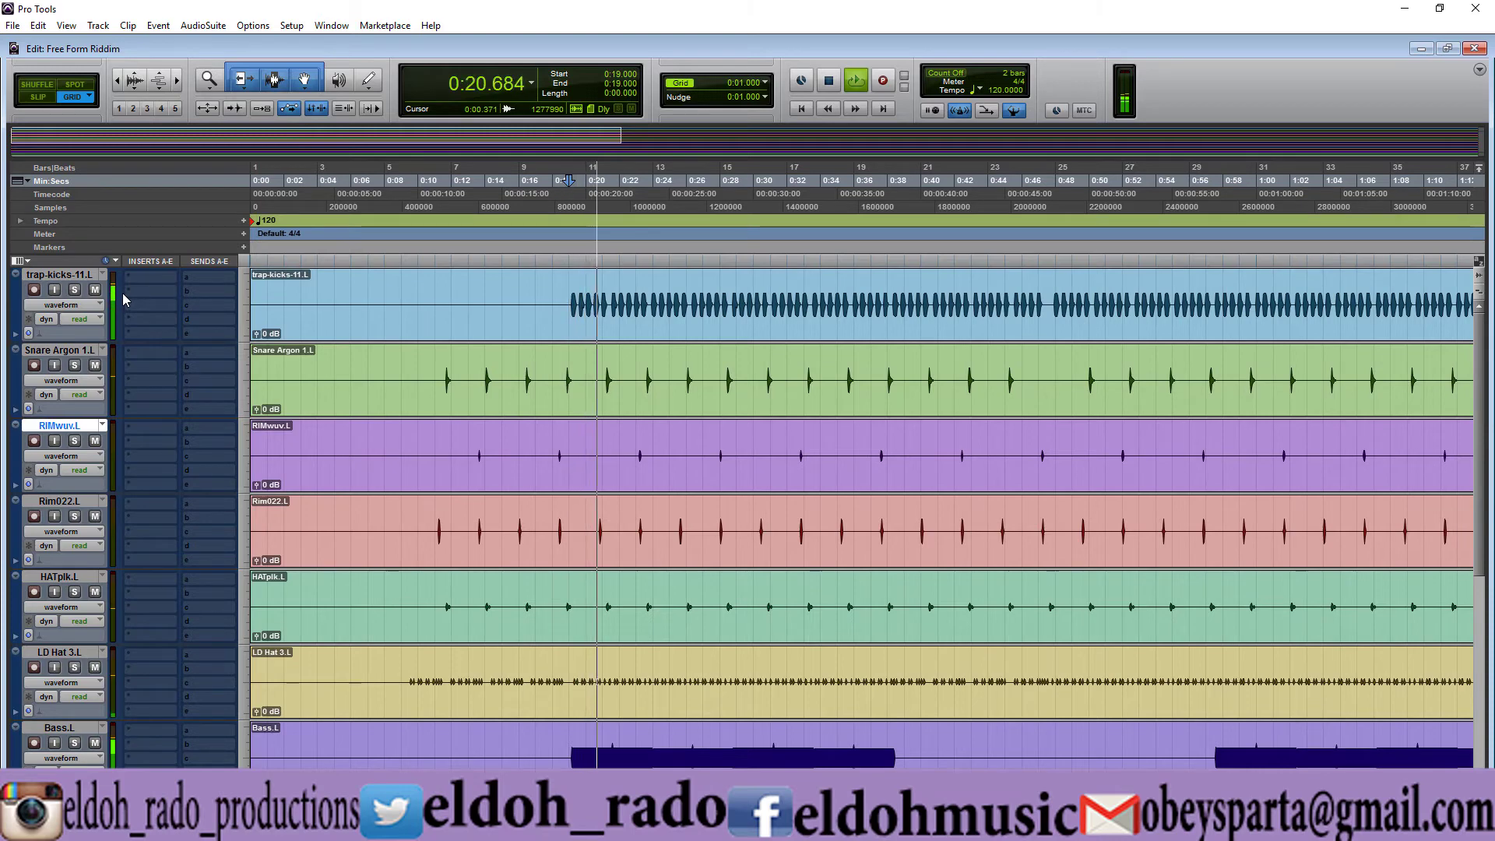
key(space)
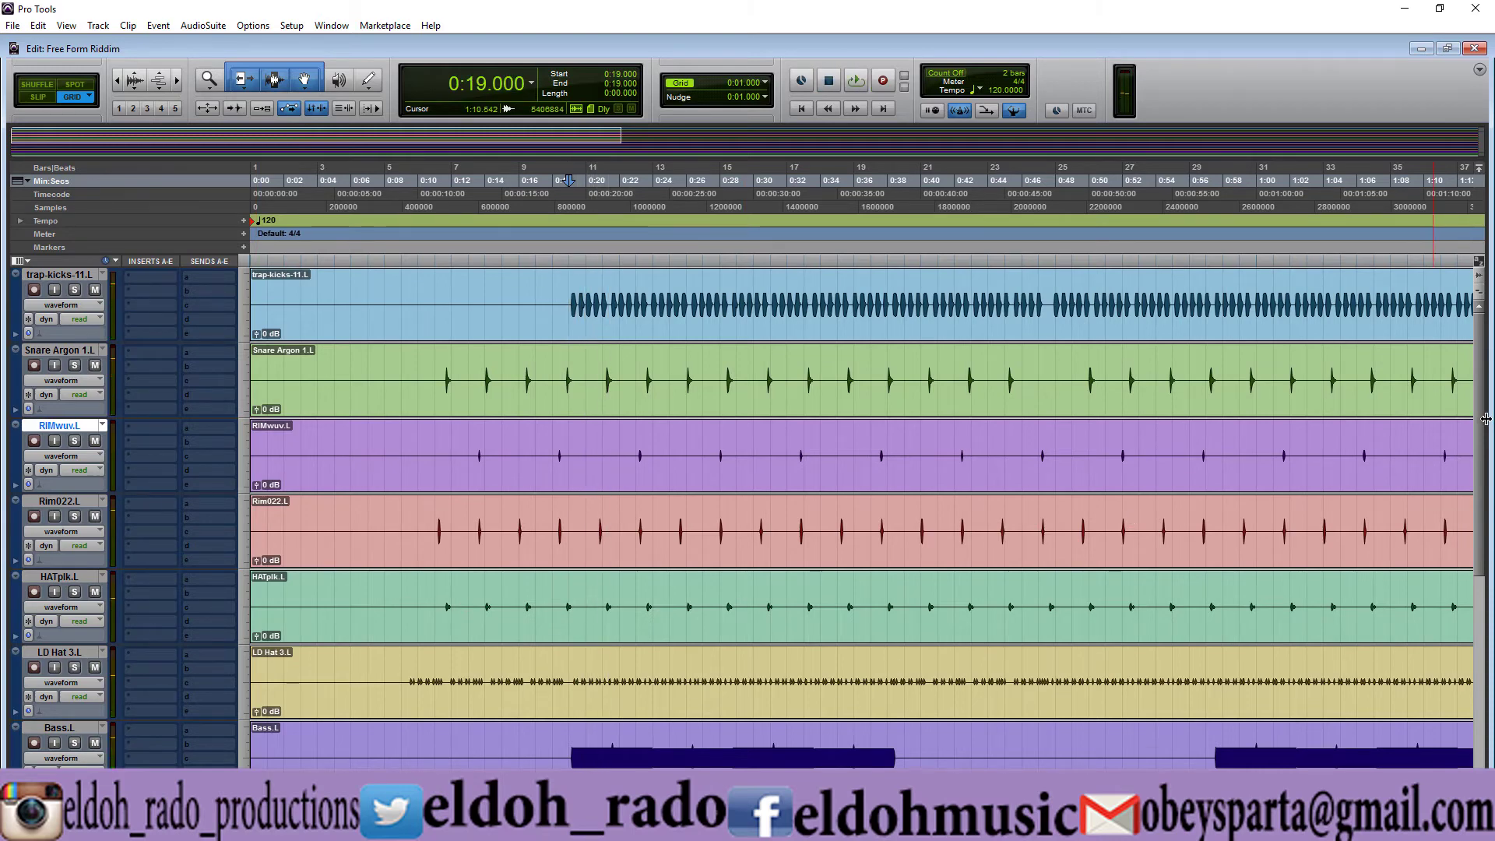
- Mute the six melodic tracks: Bass.L, MS-20.R, B-3 V, ElectraX, Evolution GOL and Sylenth1
drag(1480, 463, 1480, 685)
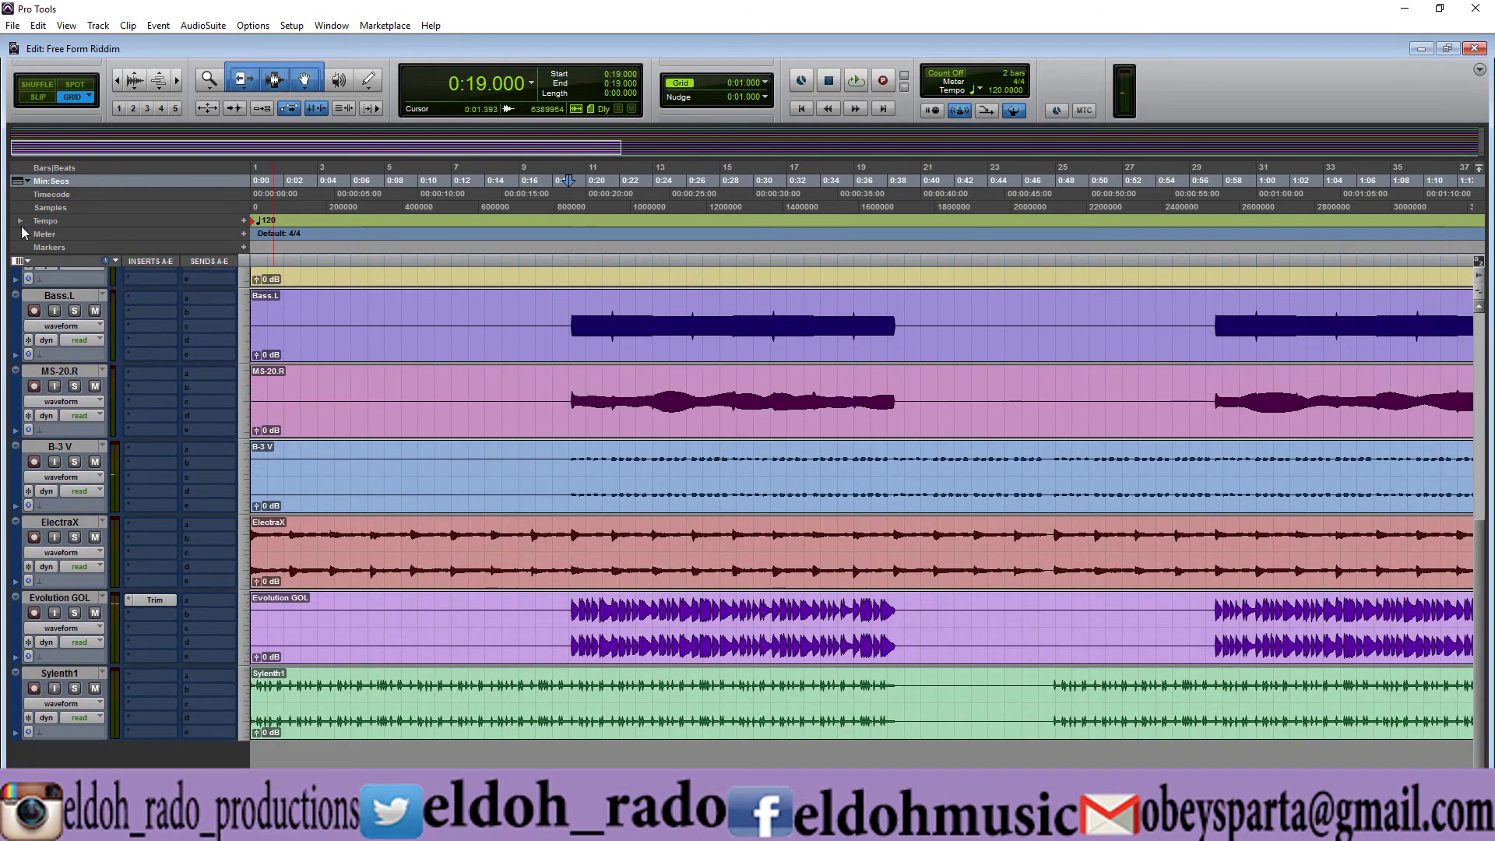
click(95, 310)
click(95, 387)
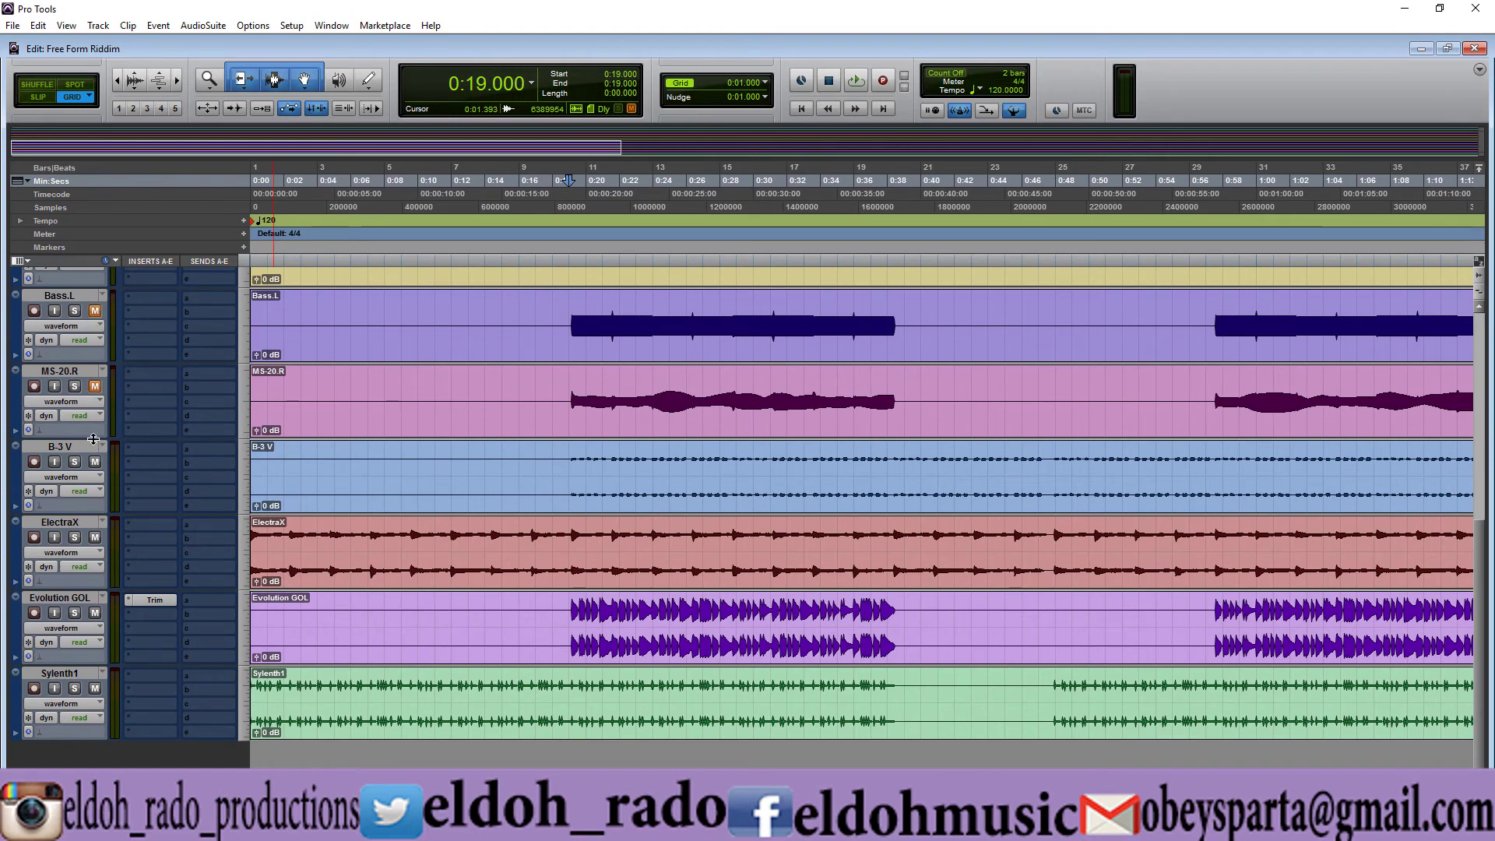
click(95, 462)
click(95, 537)
click(95, 612)
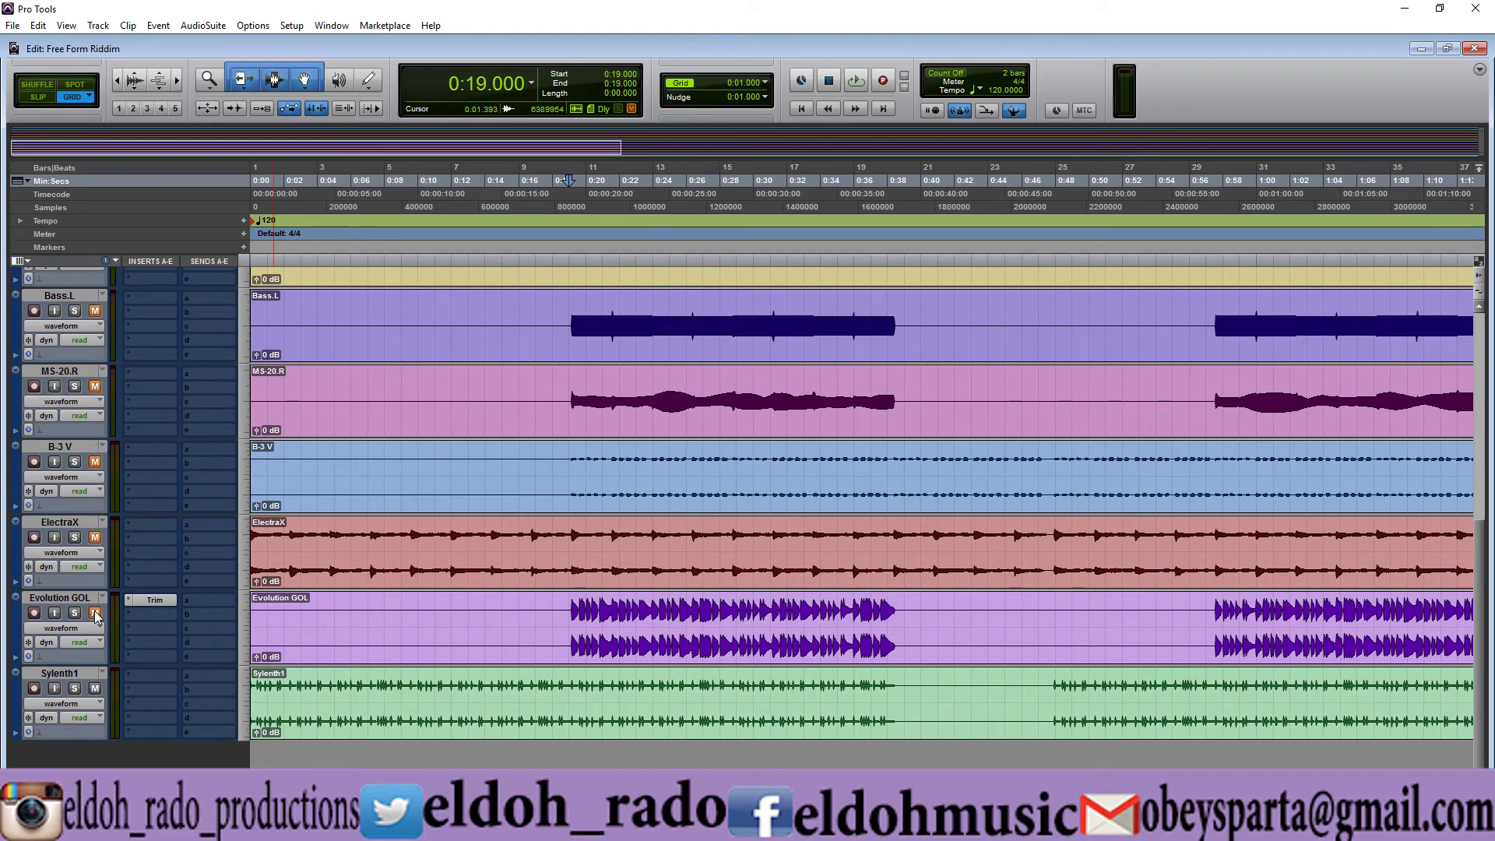
click(95, 688)
- Play the drum tracks alone from 0:19, stop, and show the I/O column in the Edit window
scroll(712, 314, up, 6)
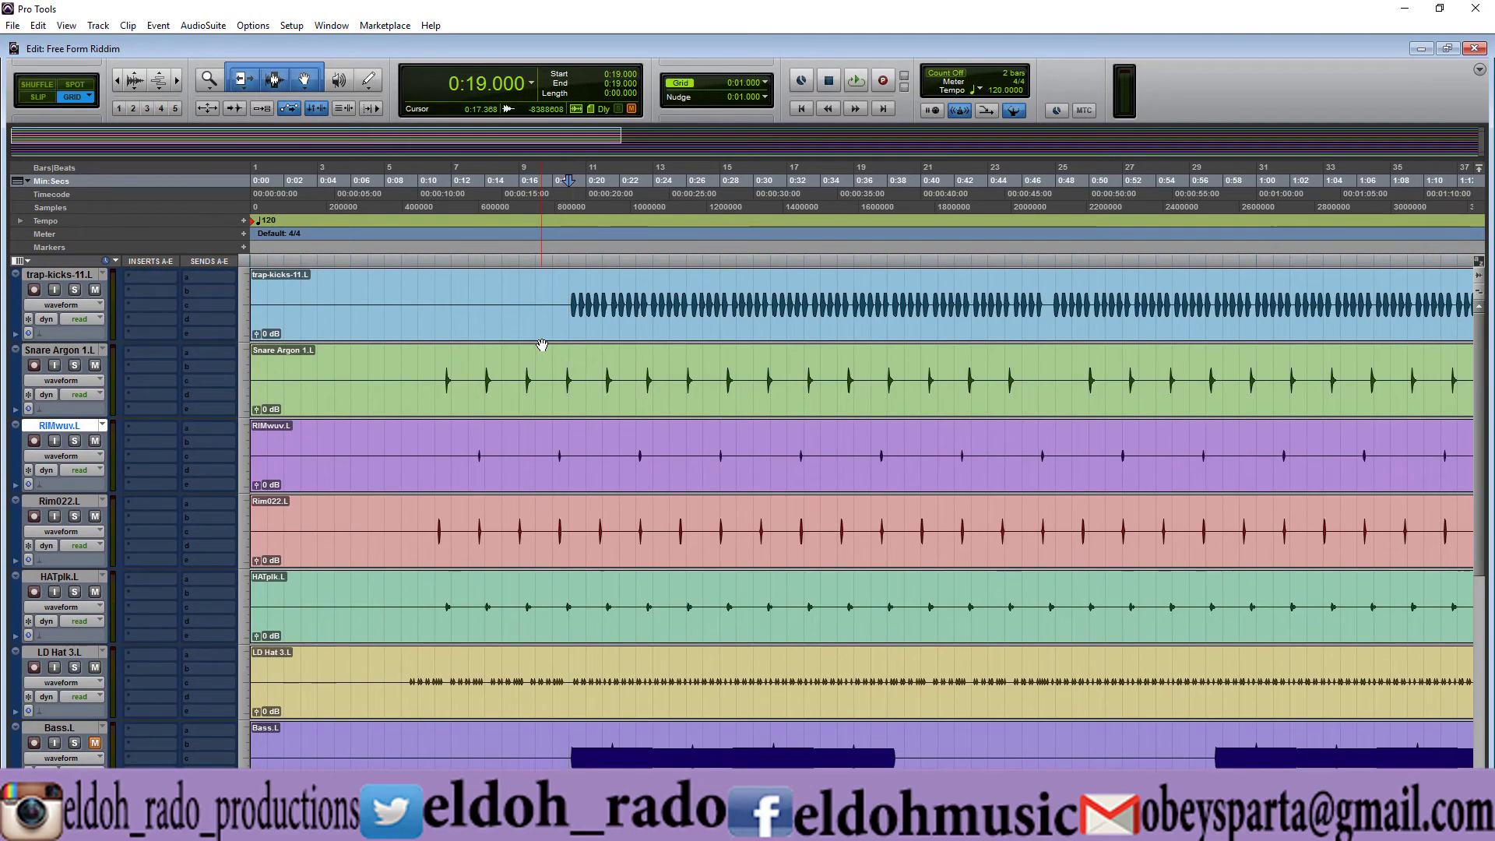
key(space)
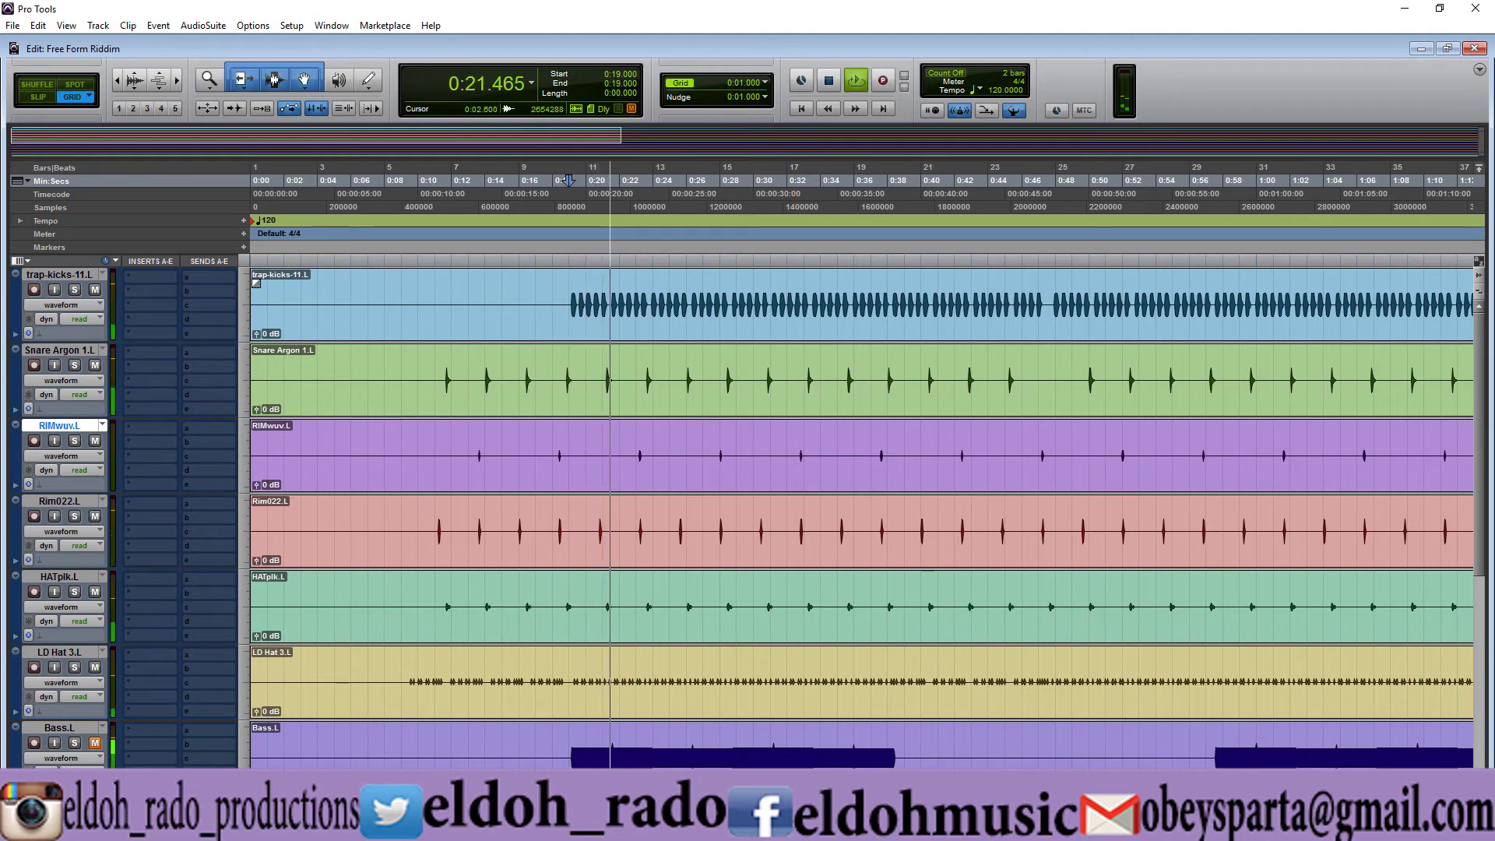
key(space)
right_click(153, 263)
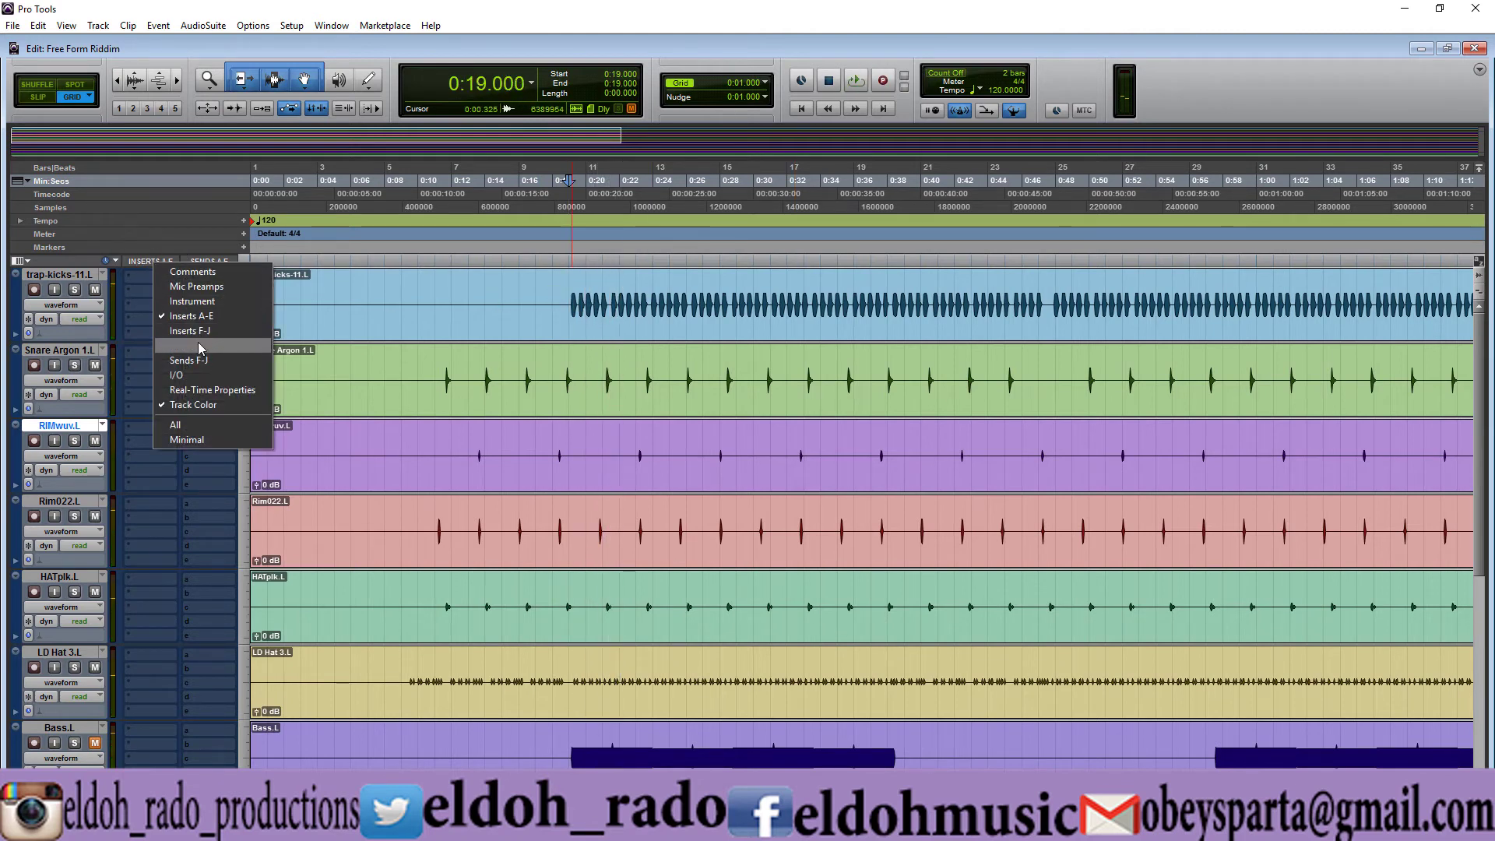
click(198, 375)
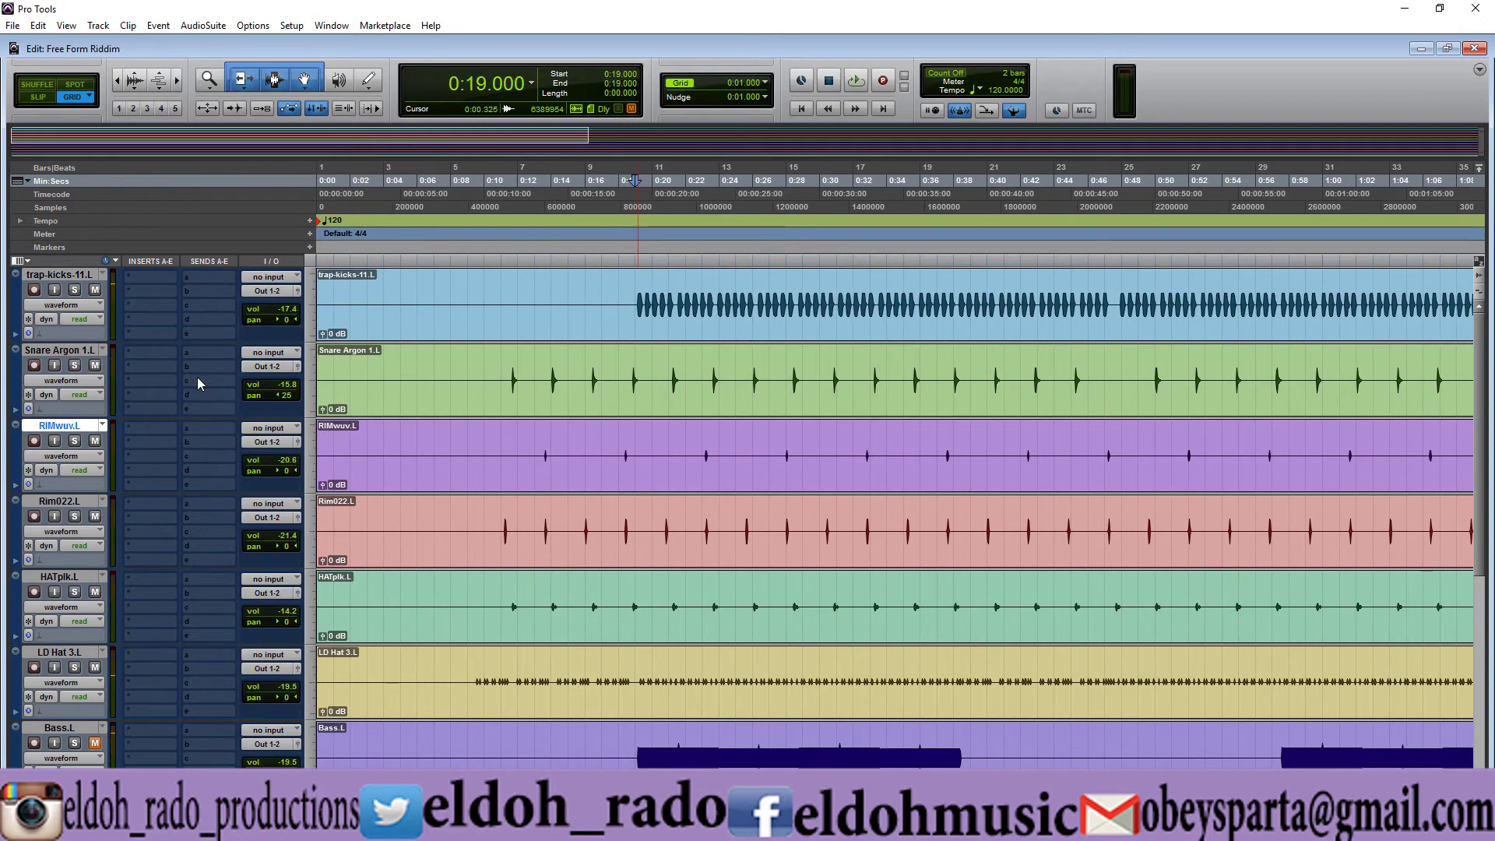
- During playback, pan RIMwuv.L 49 left, Rim022.L 46 left and LD Hat 3.L 35 left
key(space)
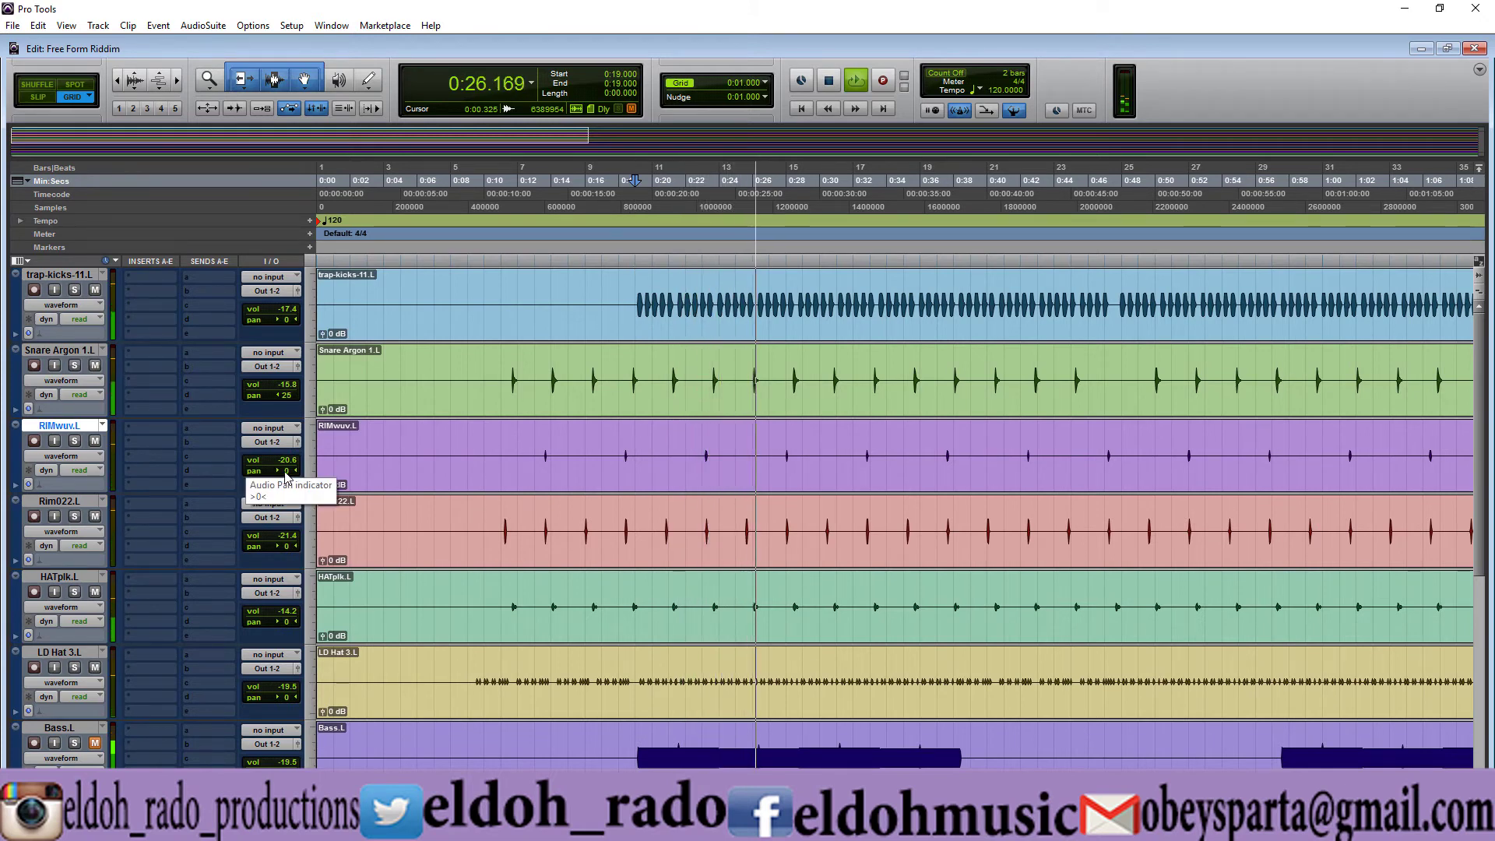
drag(285, 472, 284, 470)
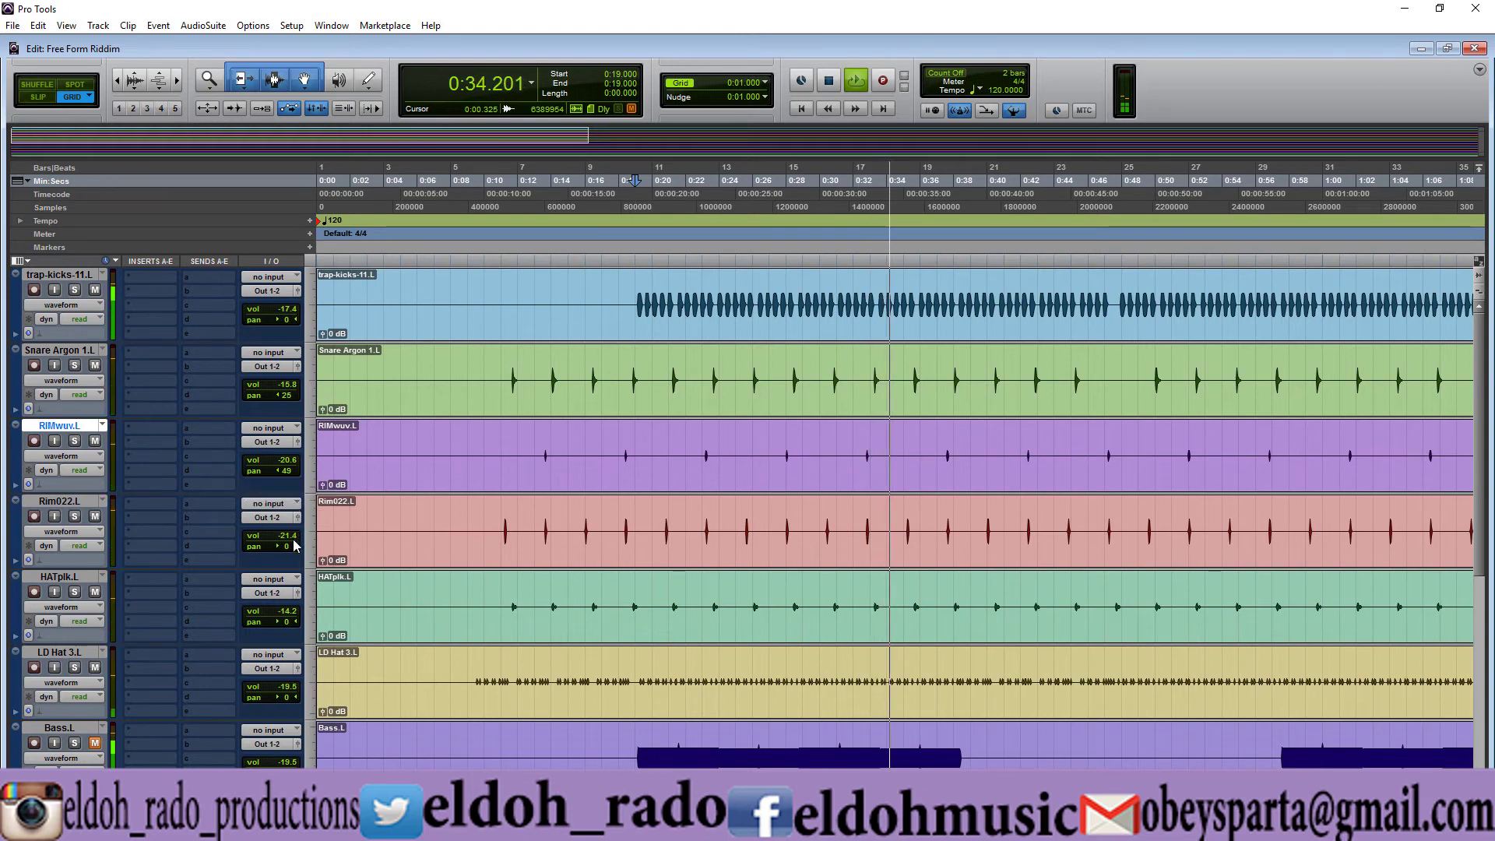
drag(294, 545, 274, 545)
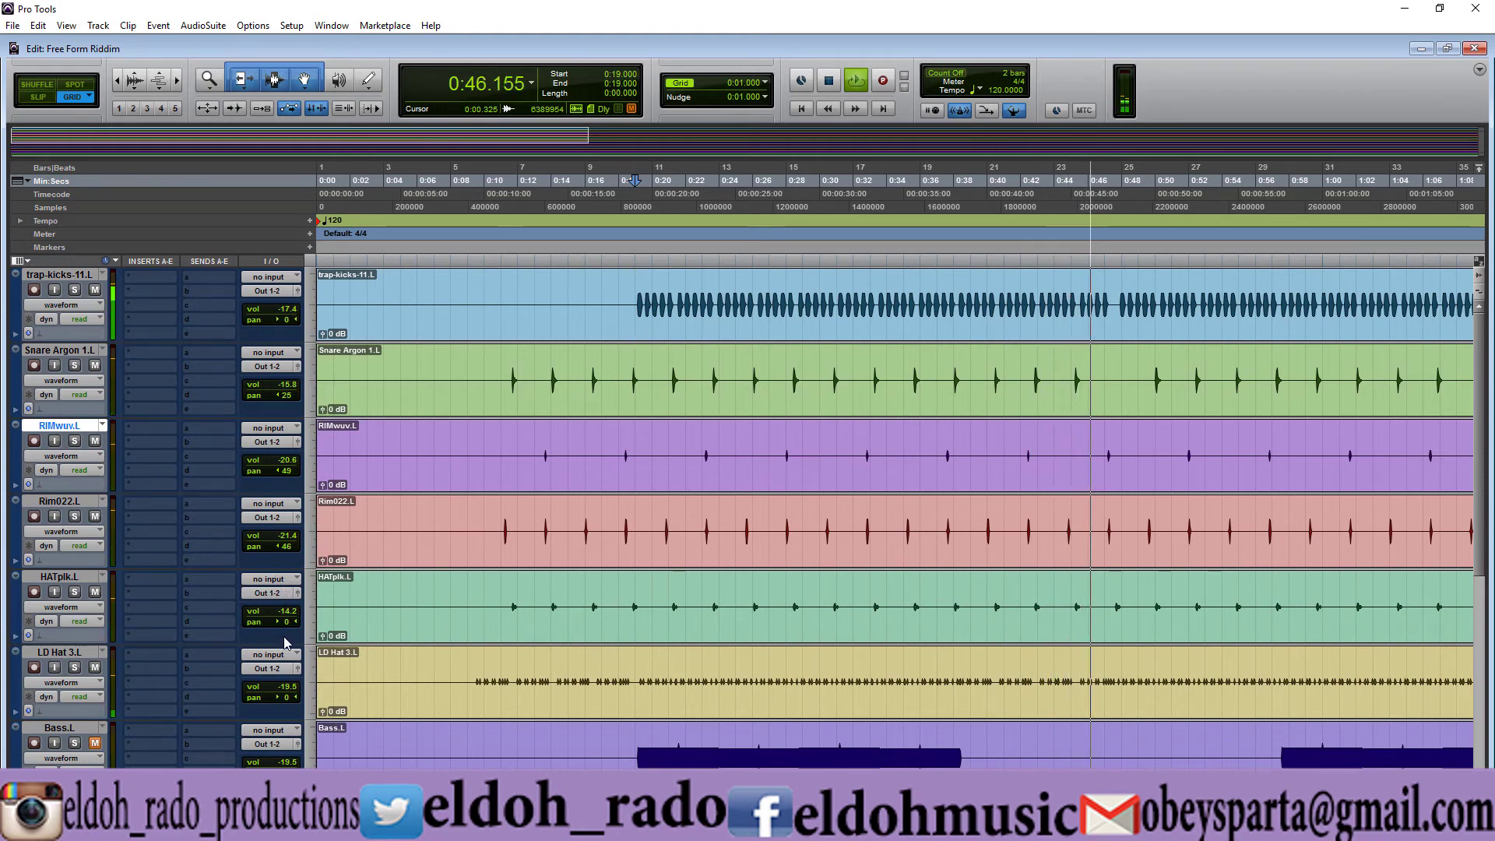
drag(282, 697, 273, 696)
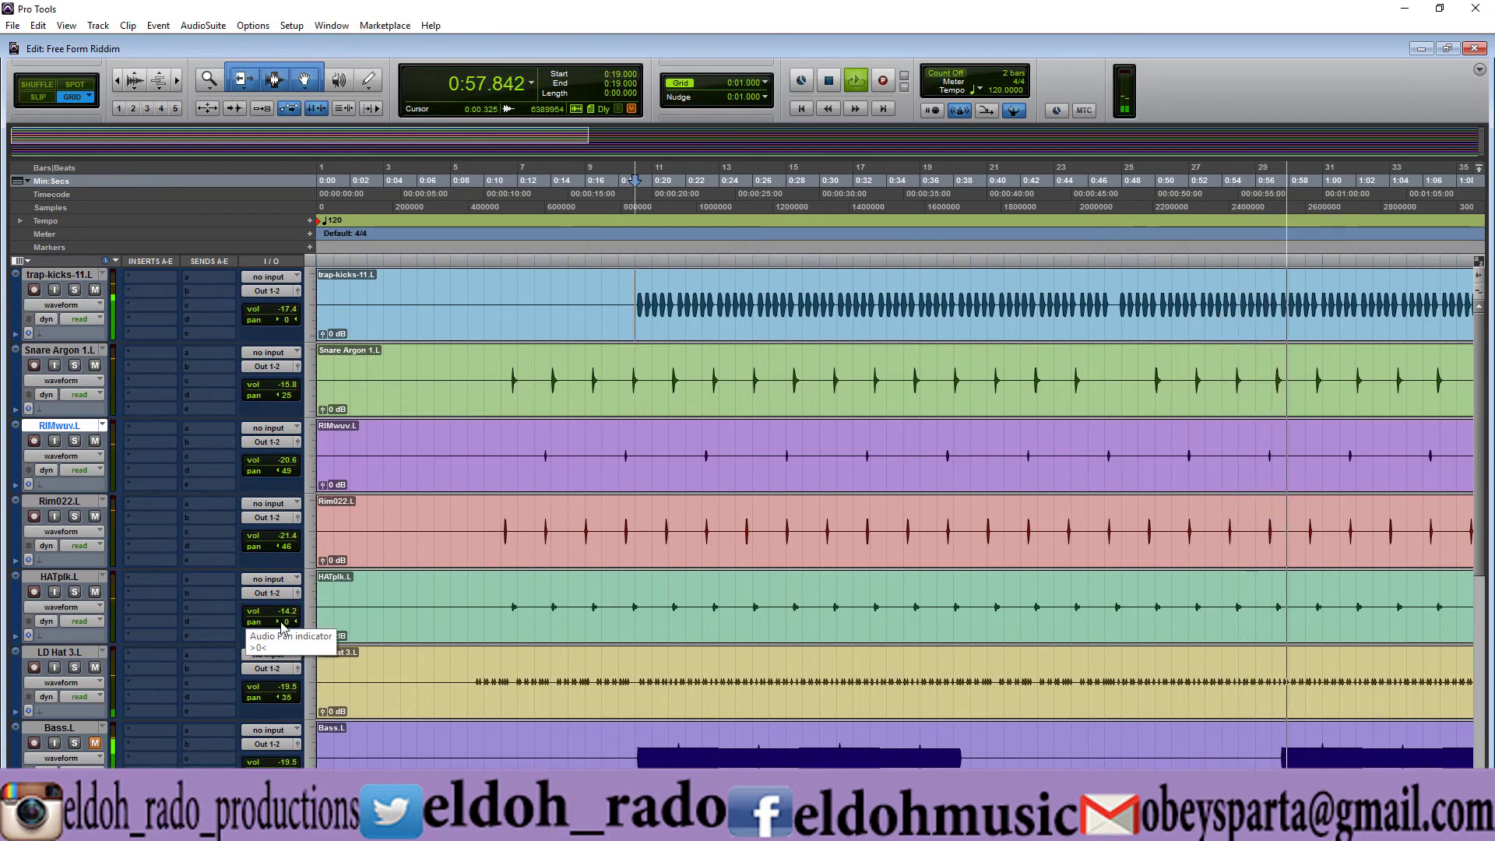
key(space)
- Move the LD Hat 3.L track above HATplk.L and pan HATplk.L 51 to the right, checking the drums in playback
click(59, 576)
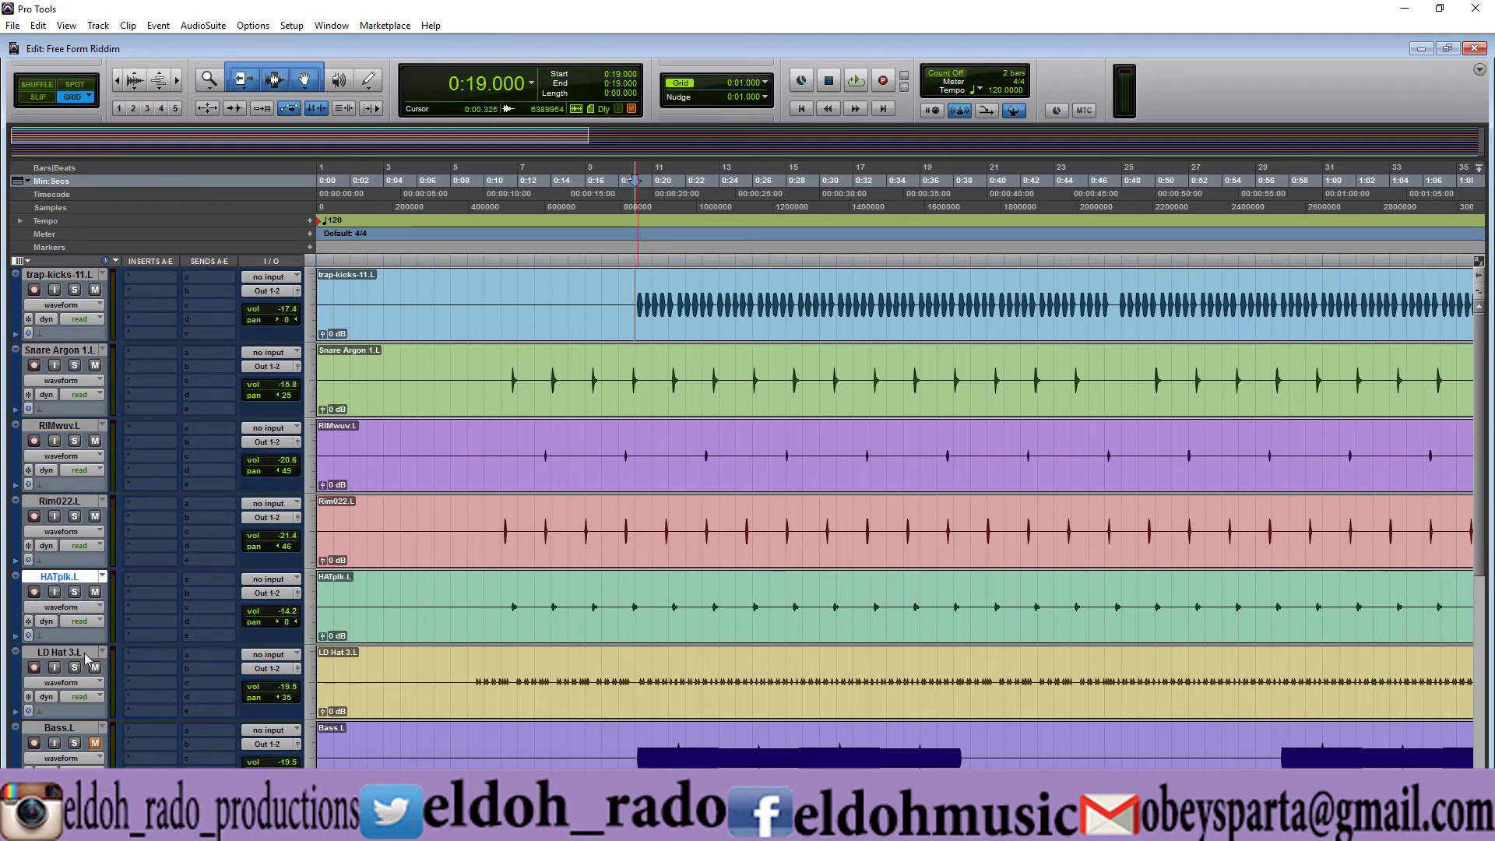
drag(84, 653, 85, 604)
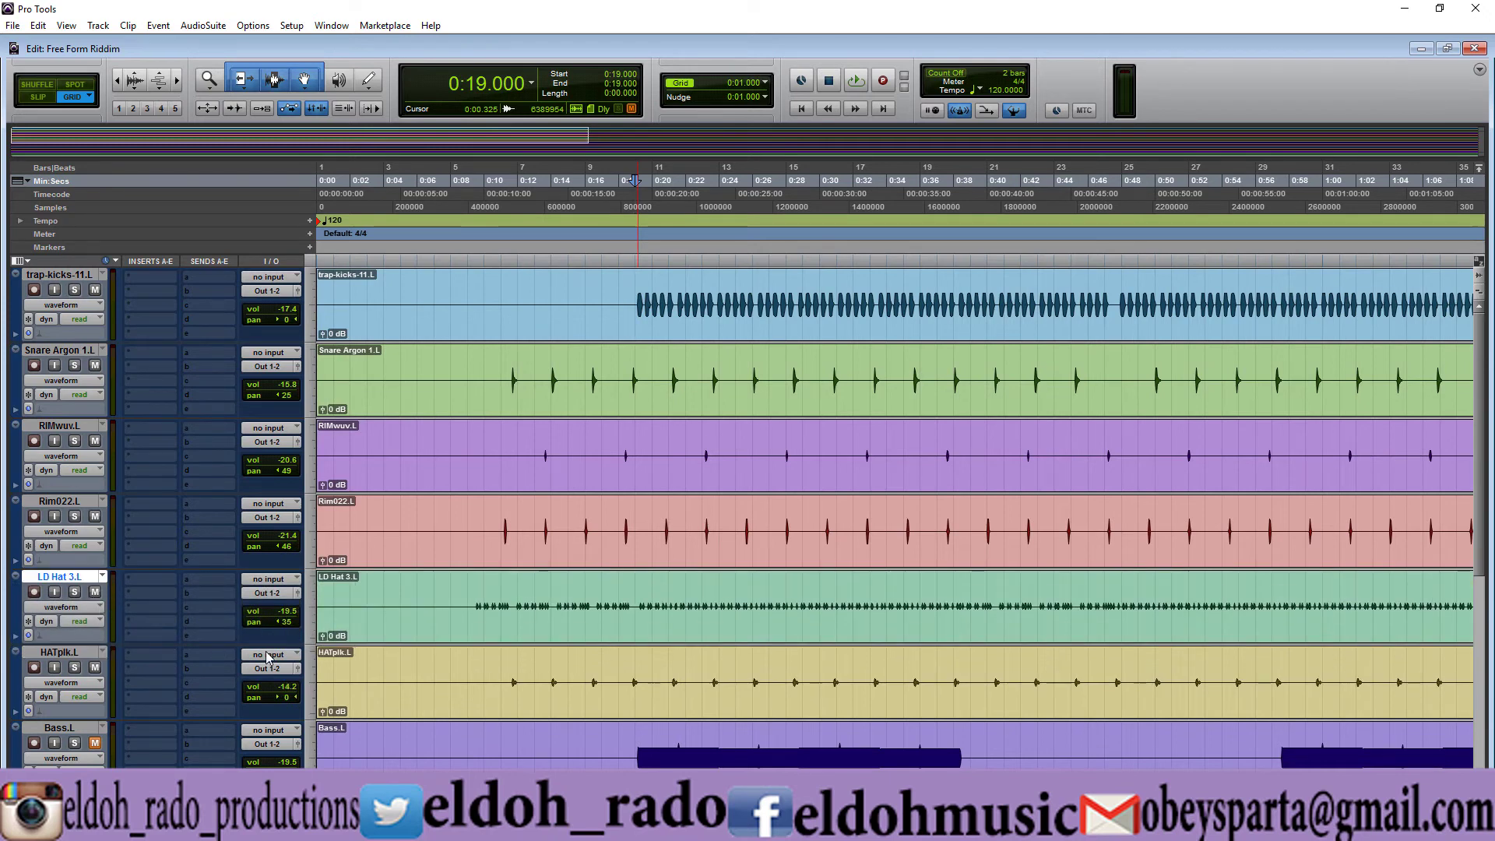
drag(274, 694, 289, 698)
key(space)
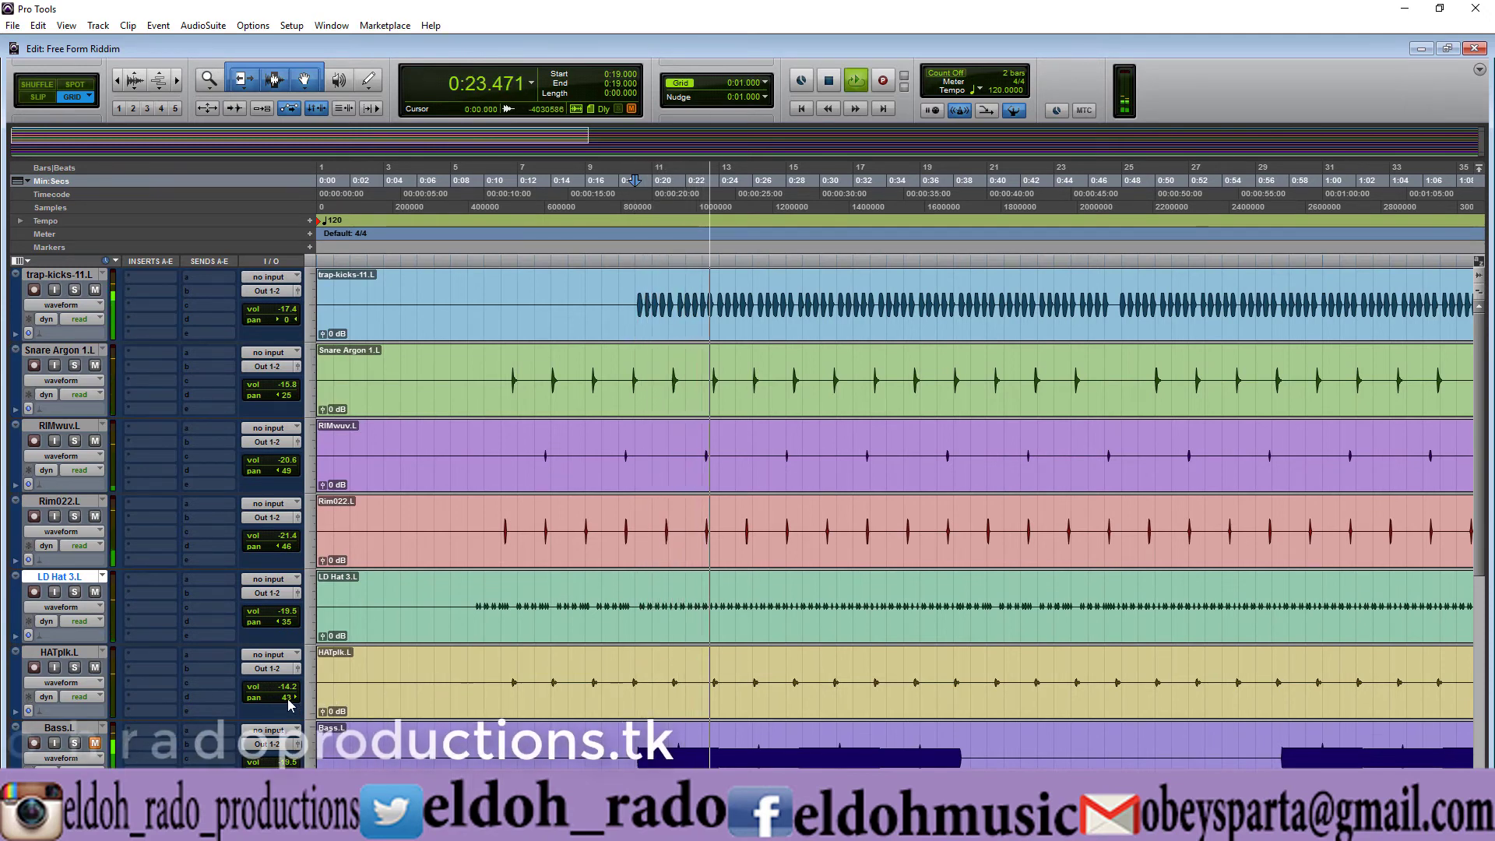
key(space)
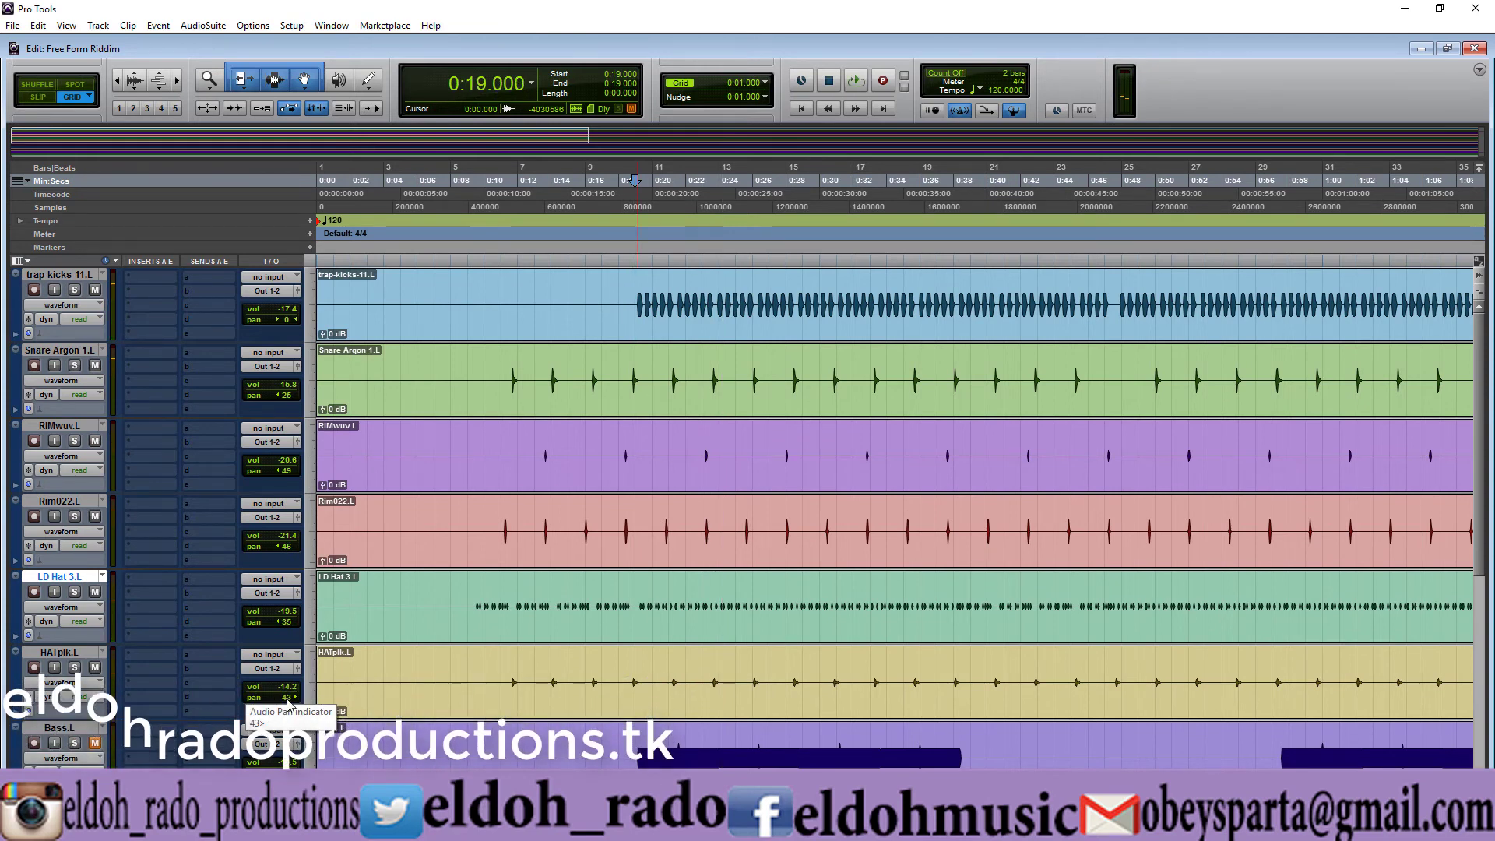
click(287, 702)
drag(284, 700, 287, 701)
key(space)
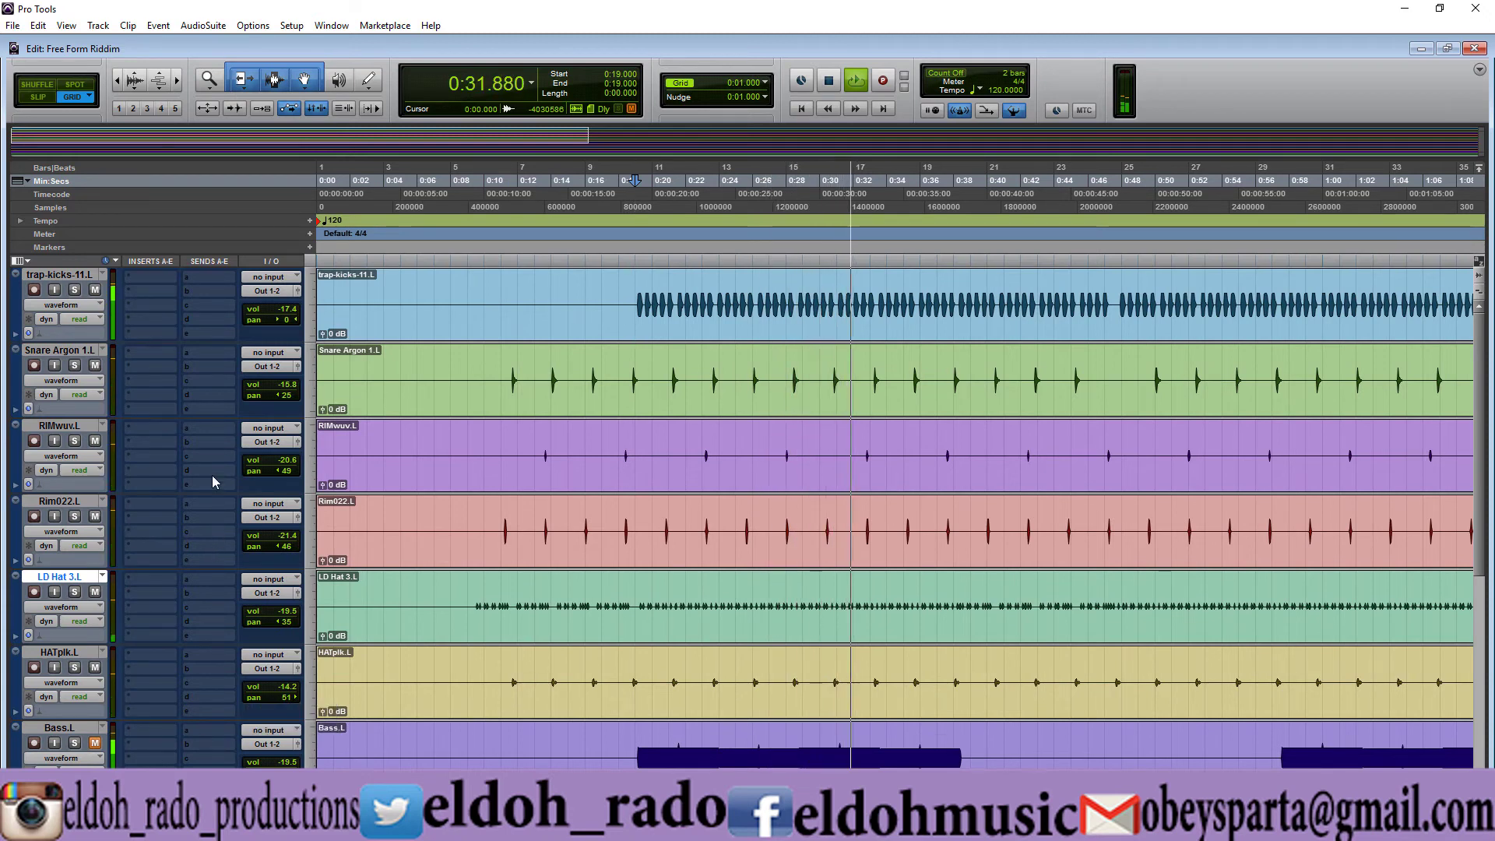
key(space)
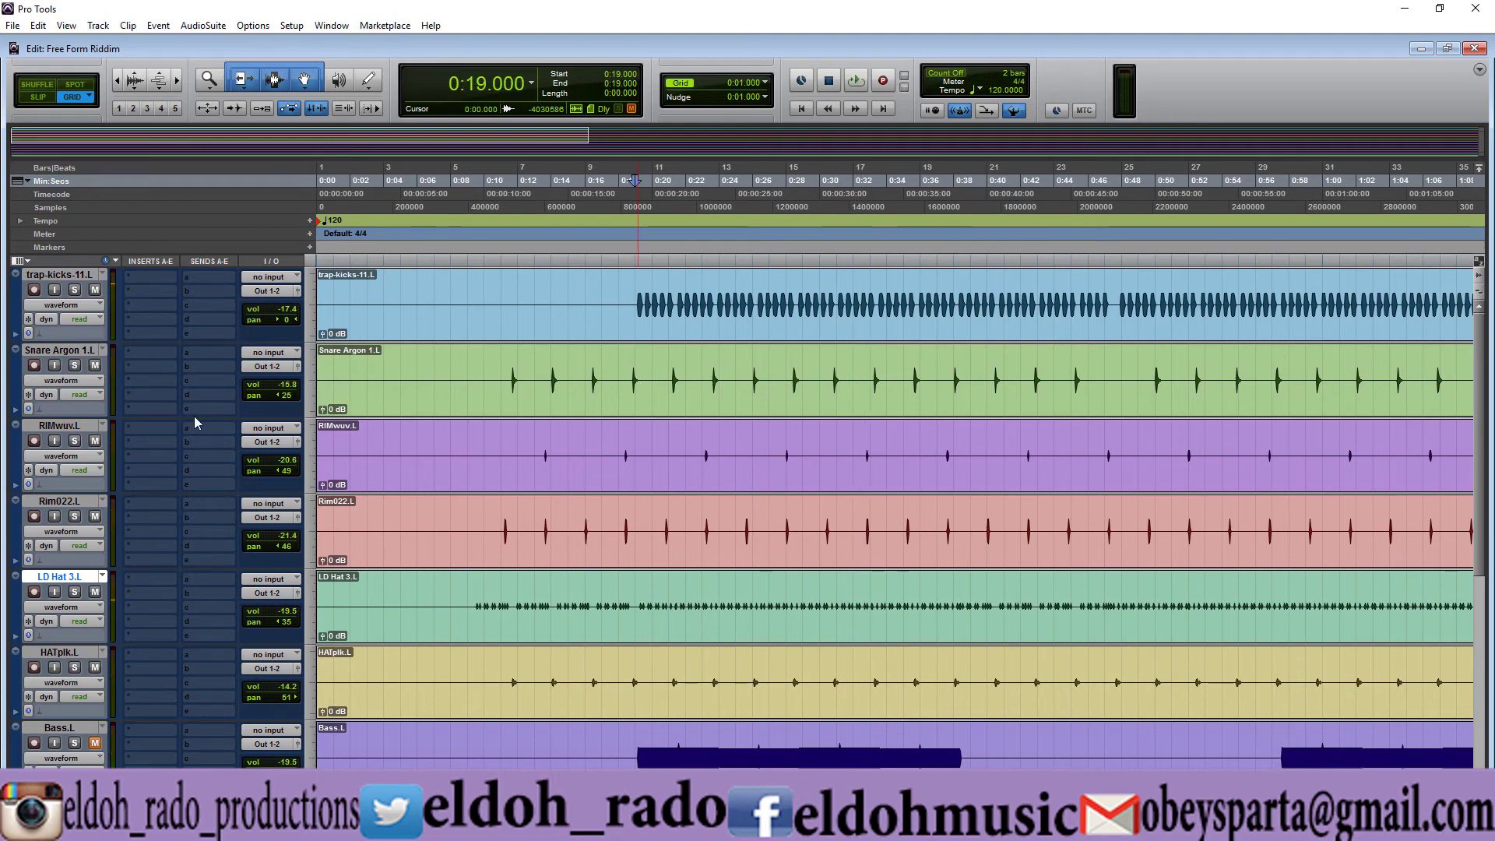
- Switch to the Mix window, unmute the melodic tracks, and solo the B-3 V track
key(ctrl+equal)
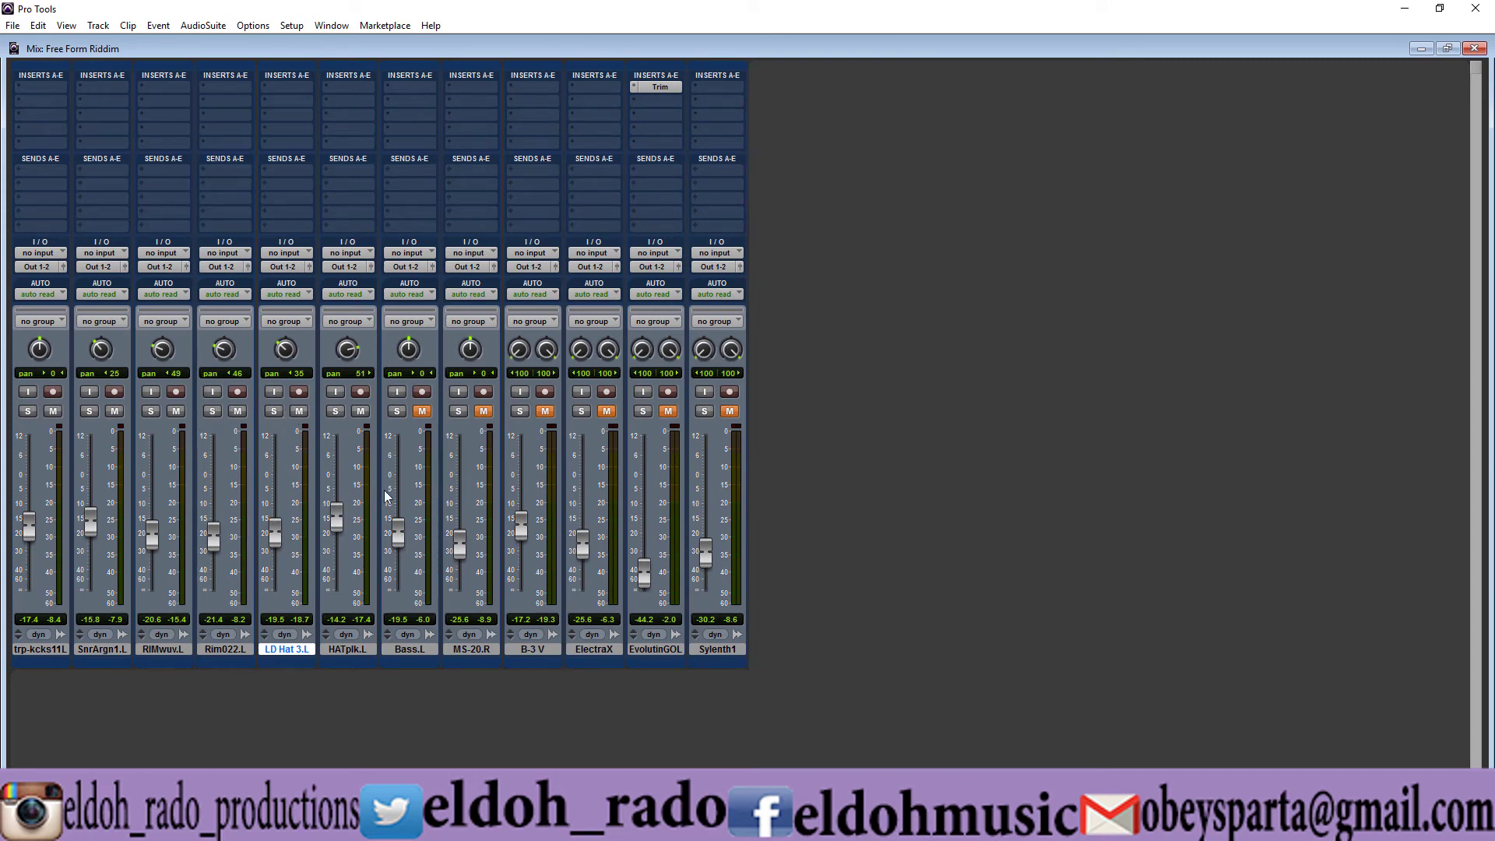
click(423, 413)
click(520, 411)
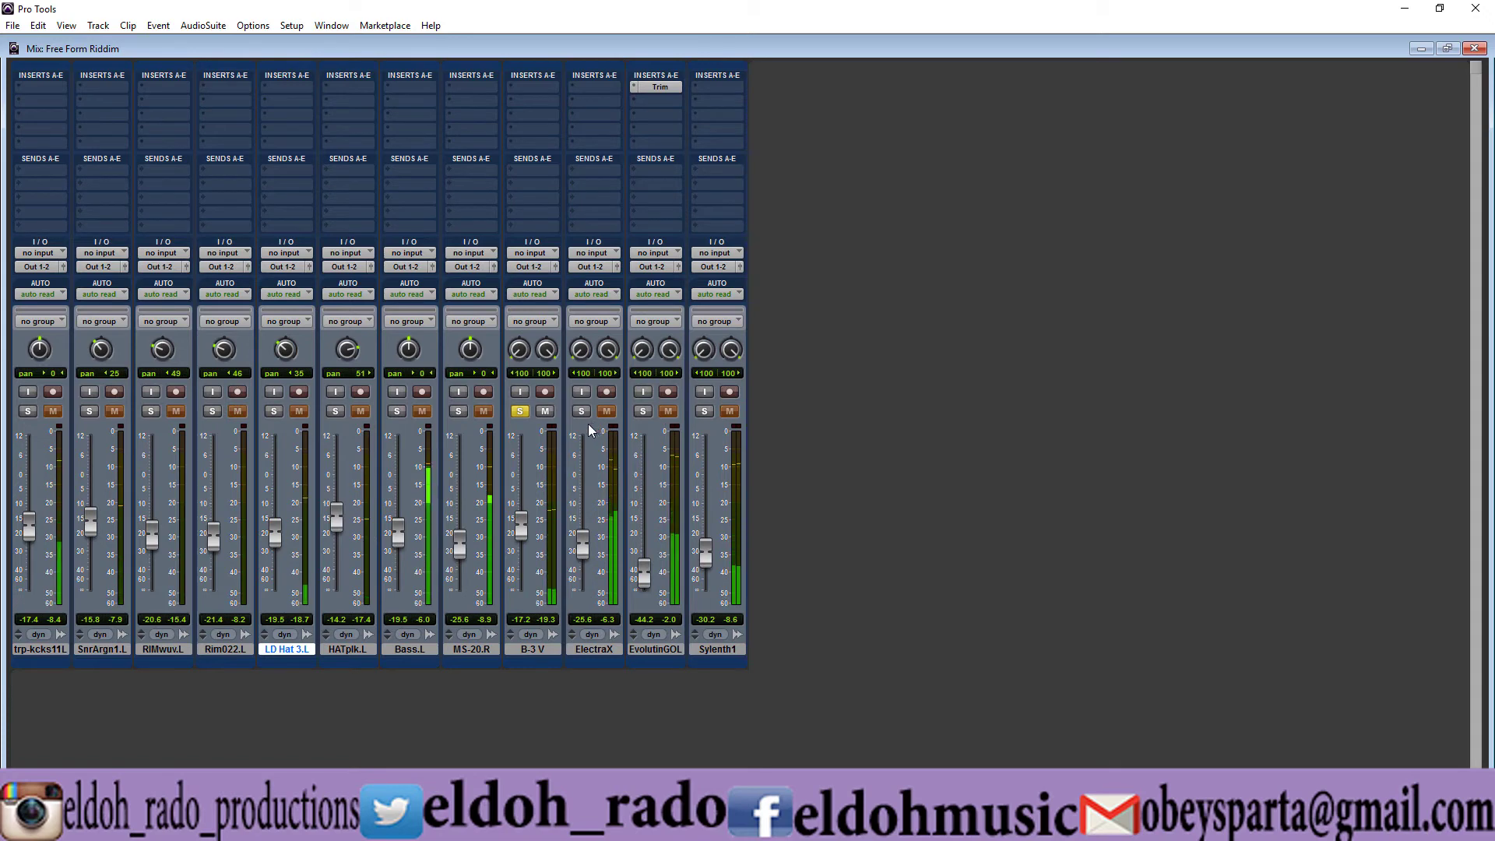
- Audition the B-3 V track with both pans centred, and return them to 100 left and 100 right
alt+click(521, 352)
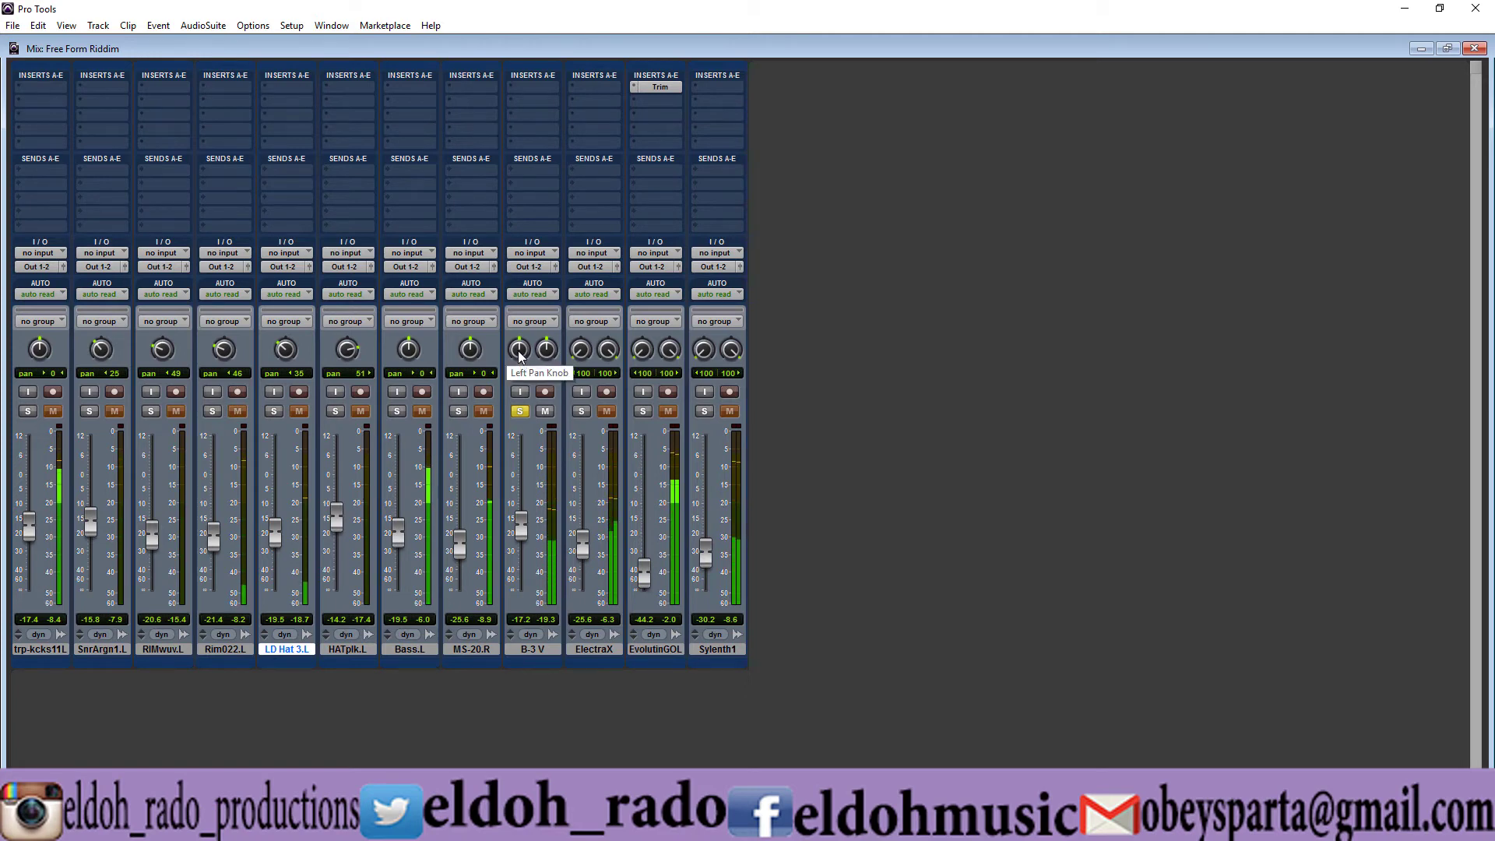
drag(520, 359, 490, 476)
drag(554, 335, 587, 259)
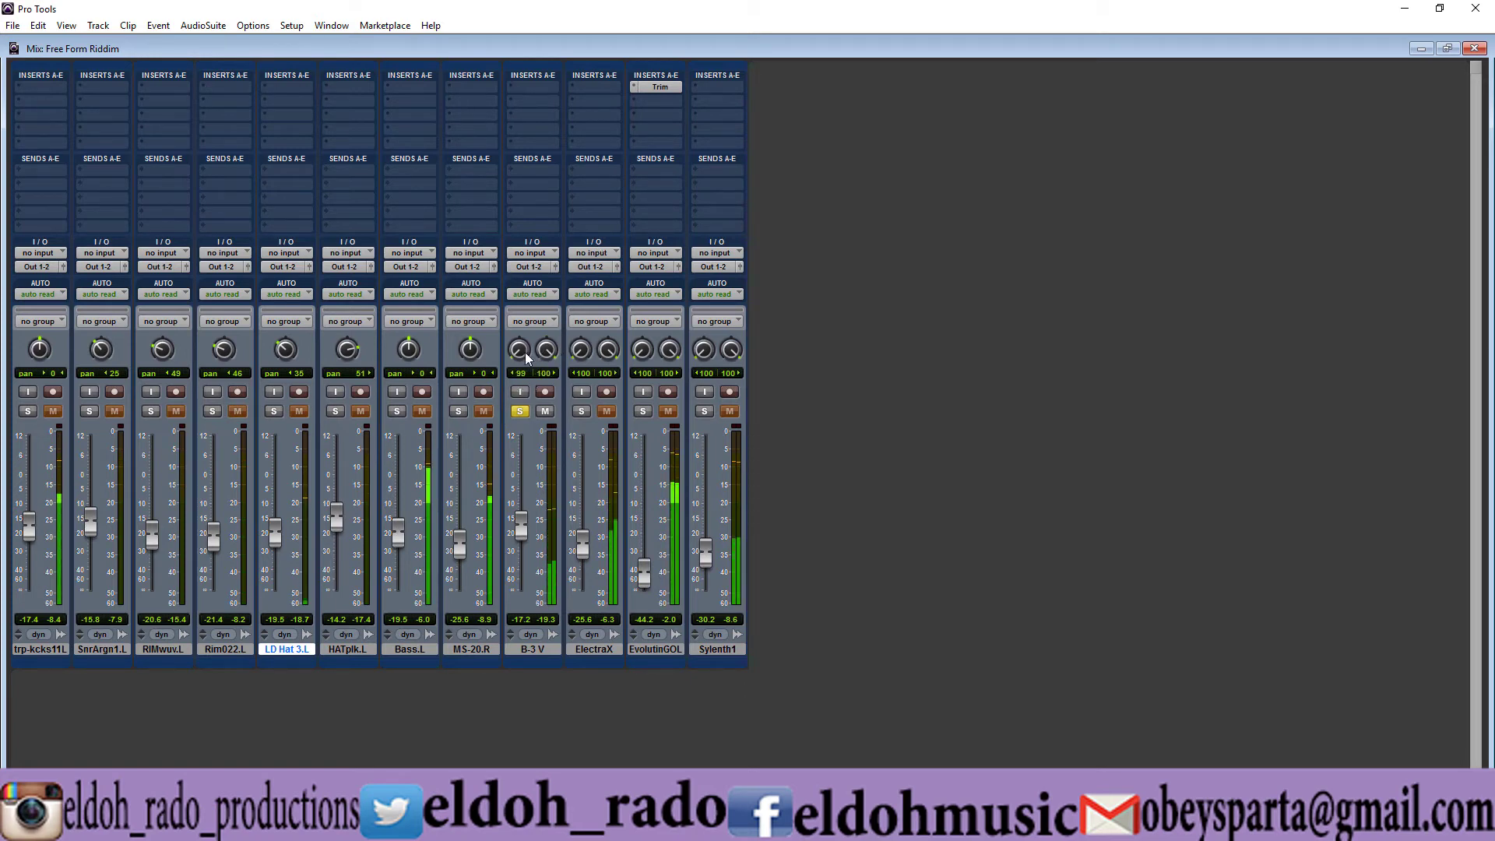
drag(523, 353, 527, 389)
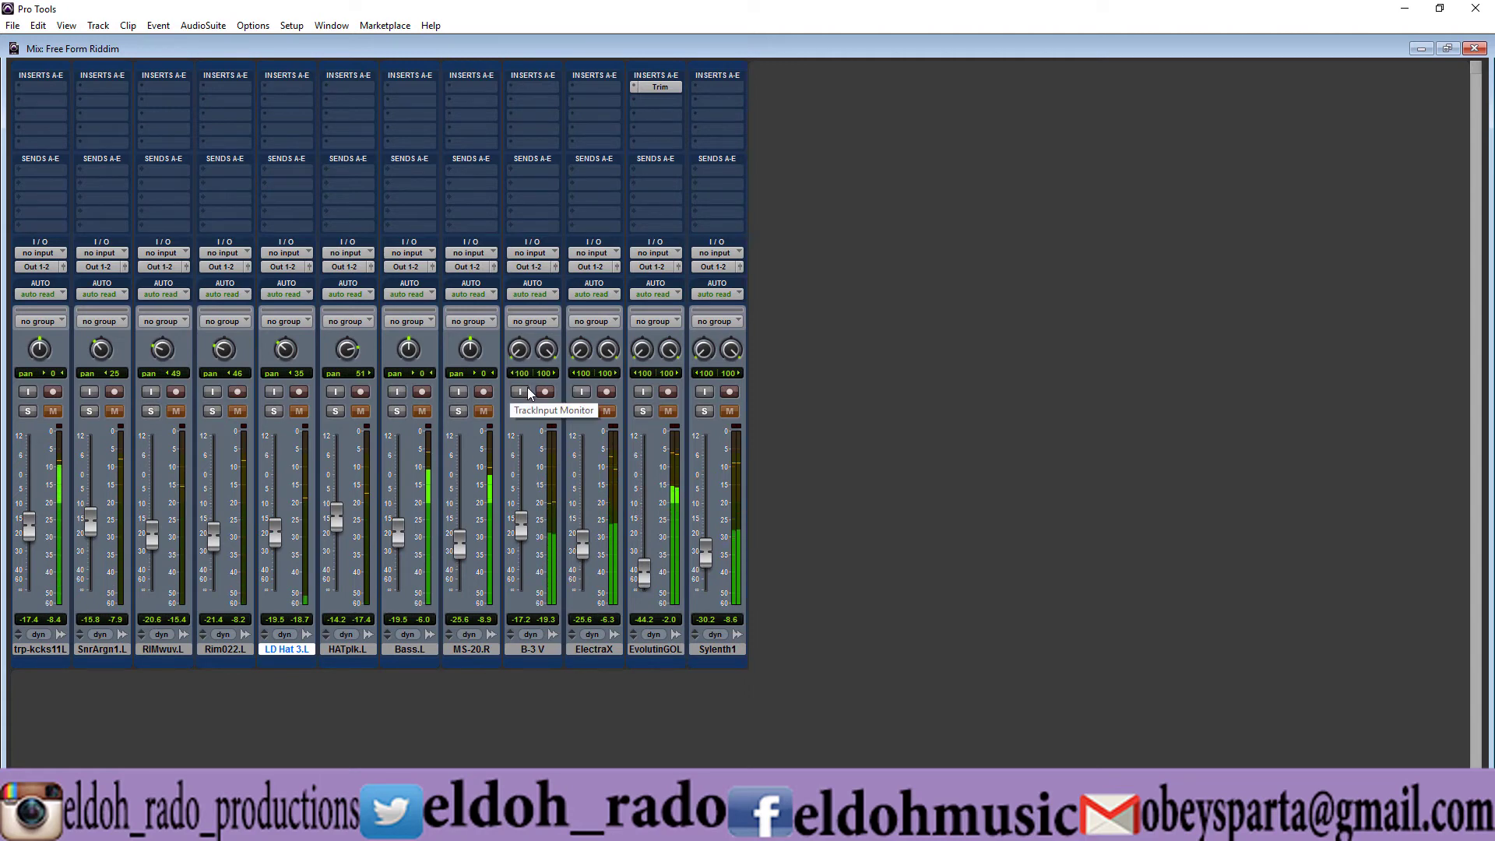
- Solo ElectraX instead of B-3 V and narrow its stereo pans to 64 left and 66 right
click(520, 411)
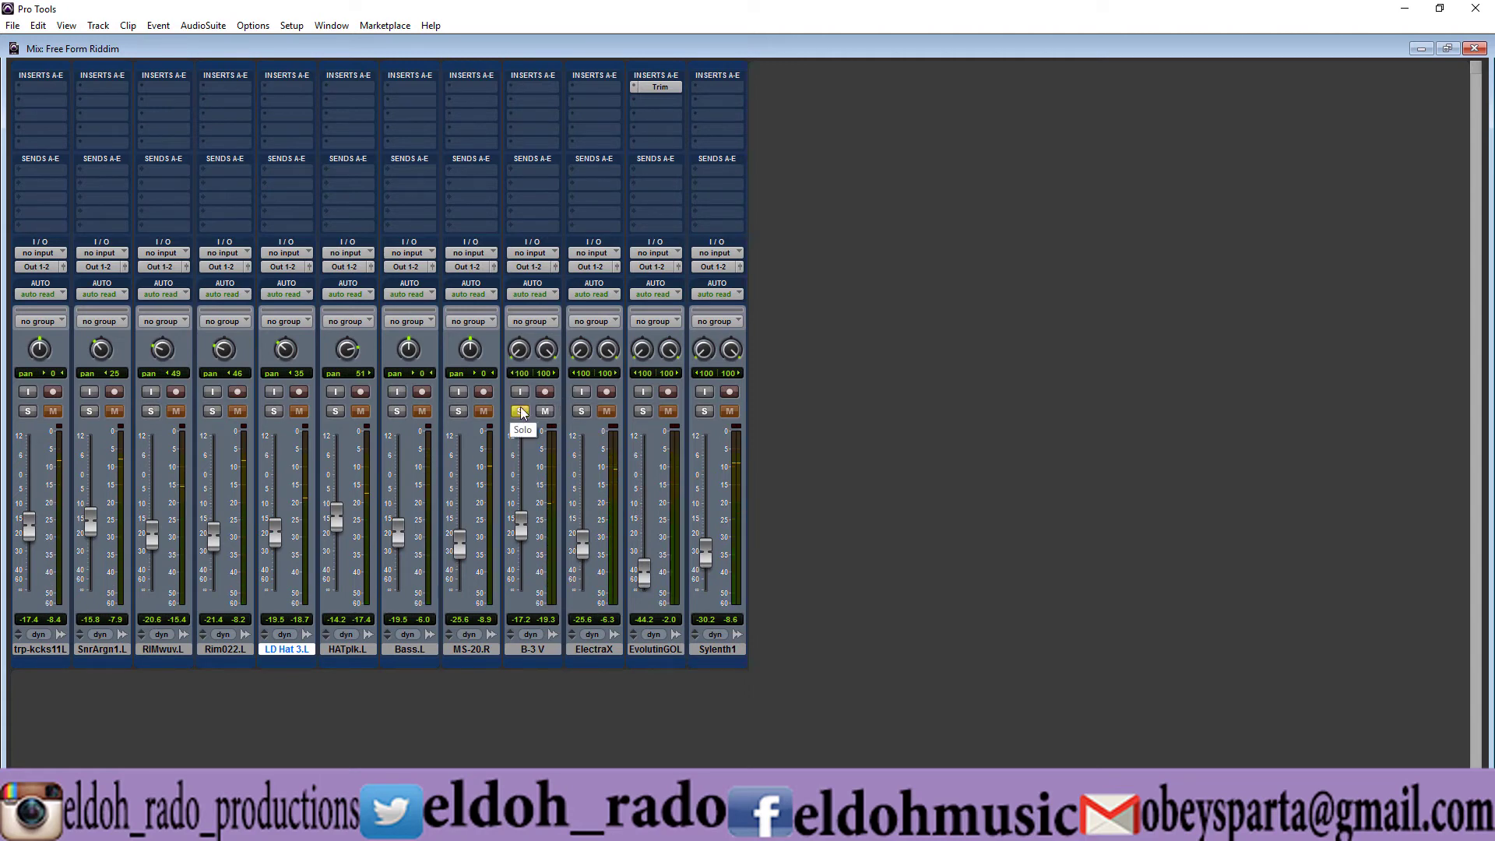
click(579, 410)
key(space)
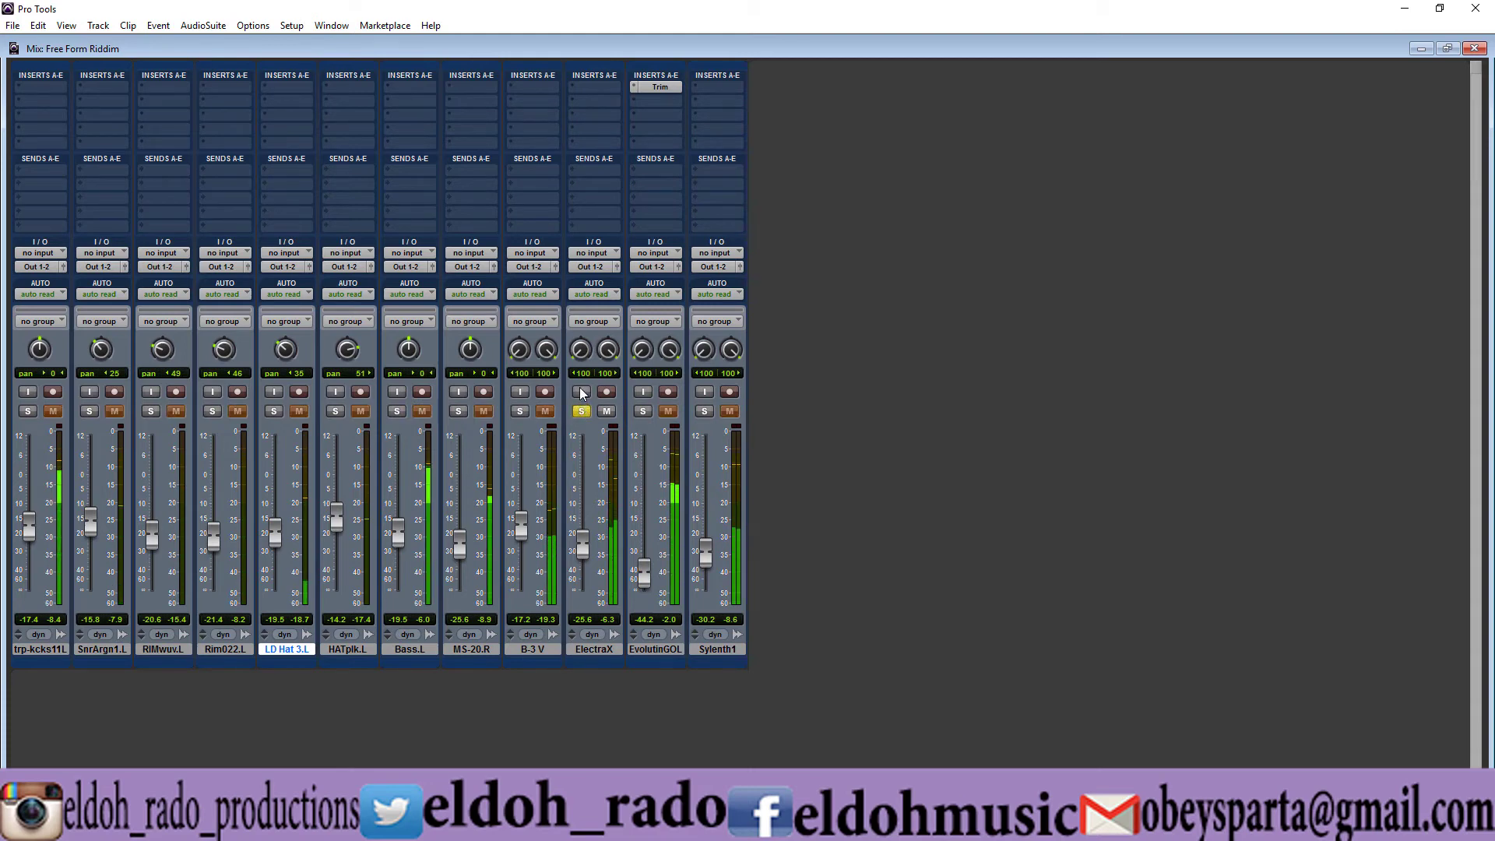
drag(579, 353, 581, 340)
drag(601, 356, 581, 353)
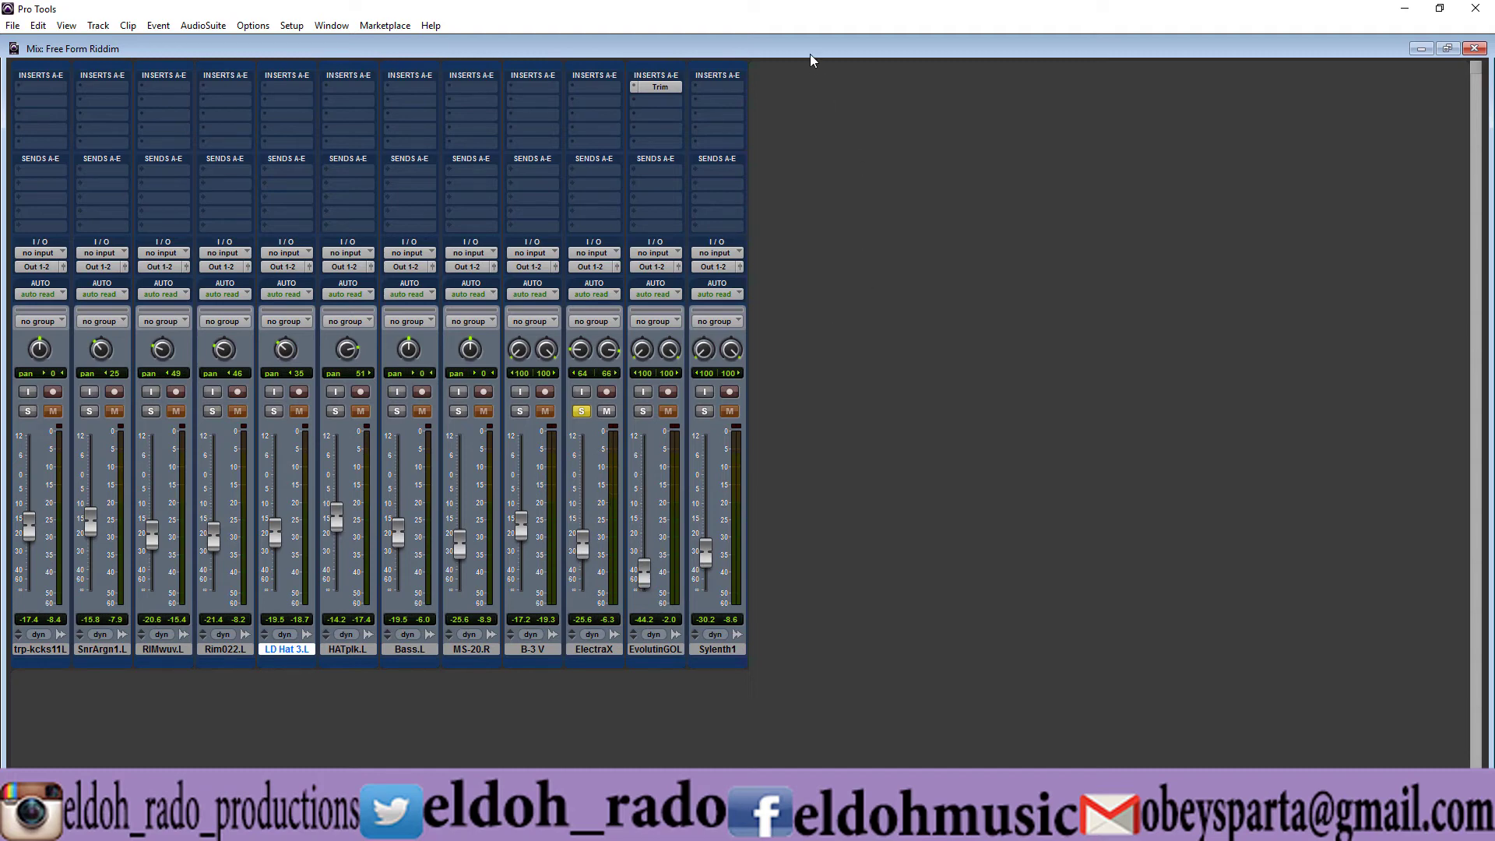
key(space)
- Solo Evolution GOL instead of ElectraX, compare it panned wide and centred, set both pans to 0, and clear the solo
click(643, 413)
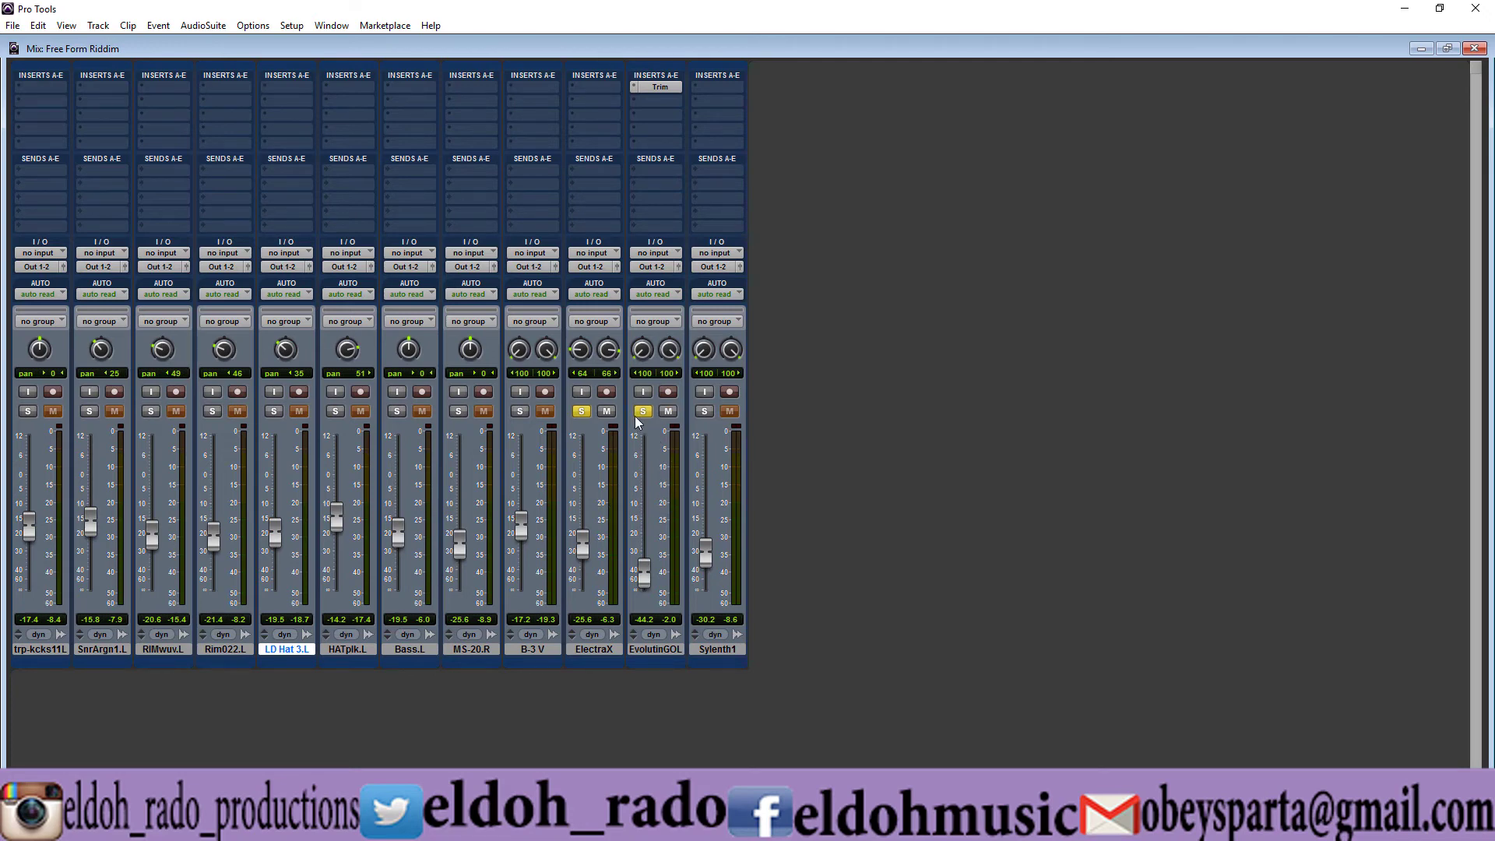
click(580, 412)
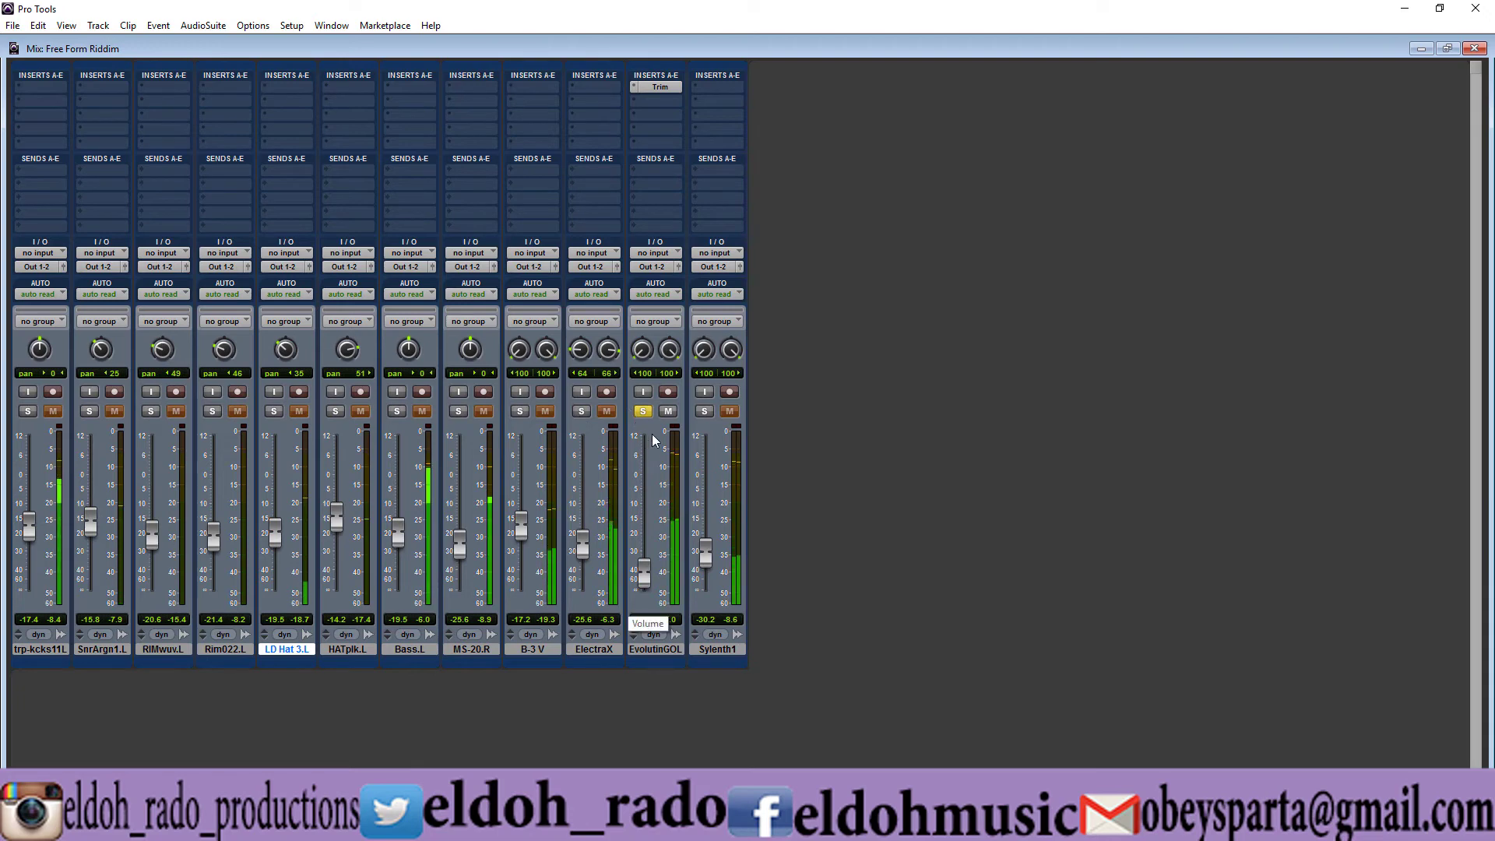
mouse_move(641, 356)
mouse_down()
mouse_move(647, 321)
mouse_move(637, 350)
mouse_up()
alt+click(637, 349)
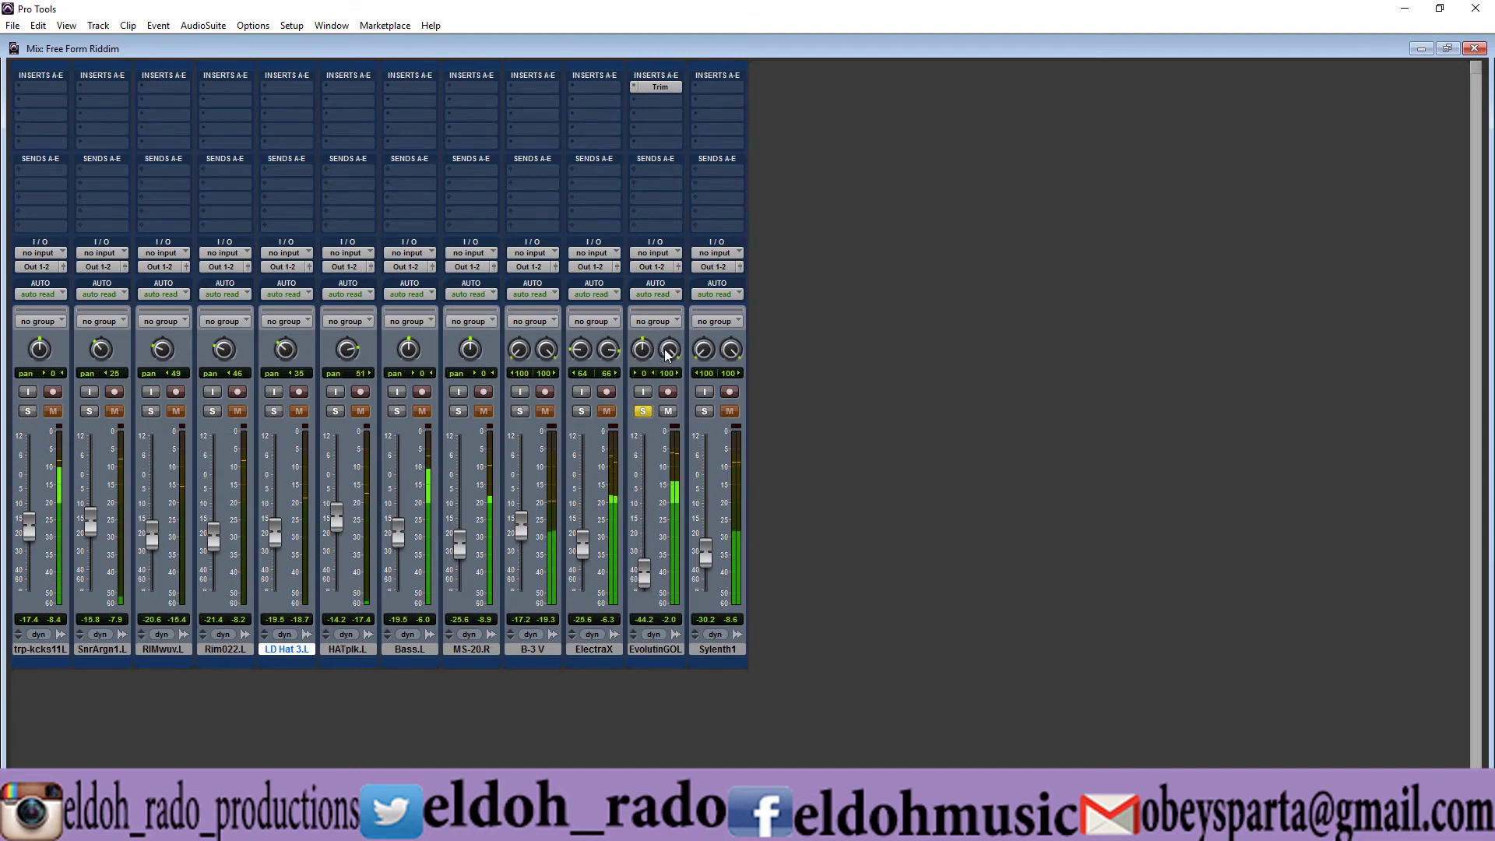
alt+click(666, 351)
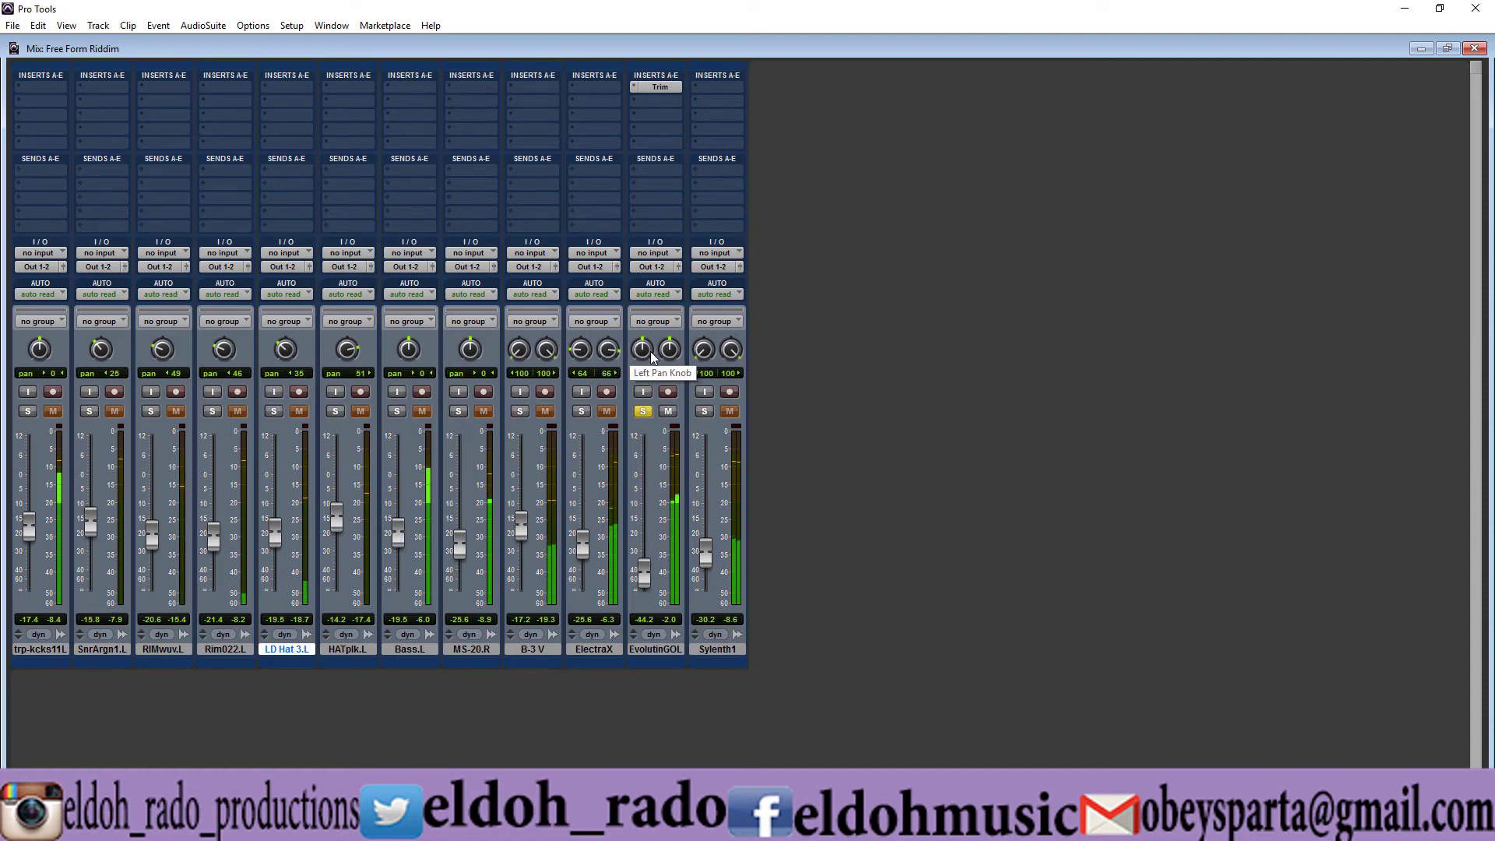
drag(652, 357, 699, 268)
drag(643, 351, 648, 423)
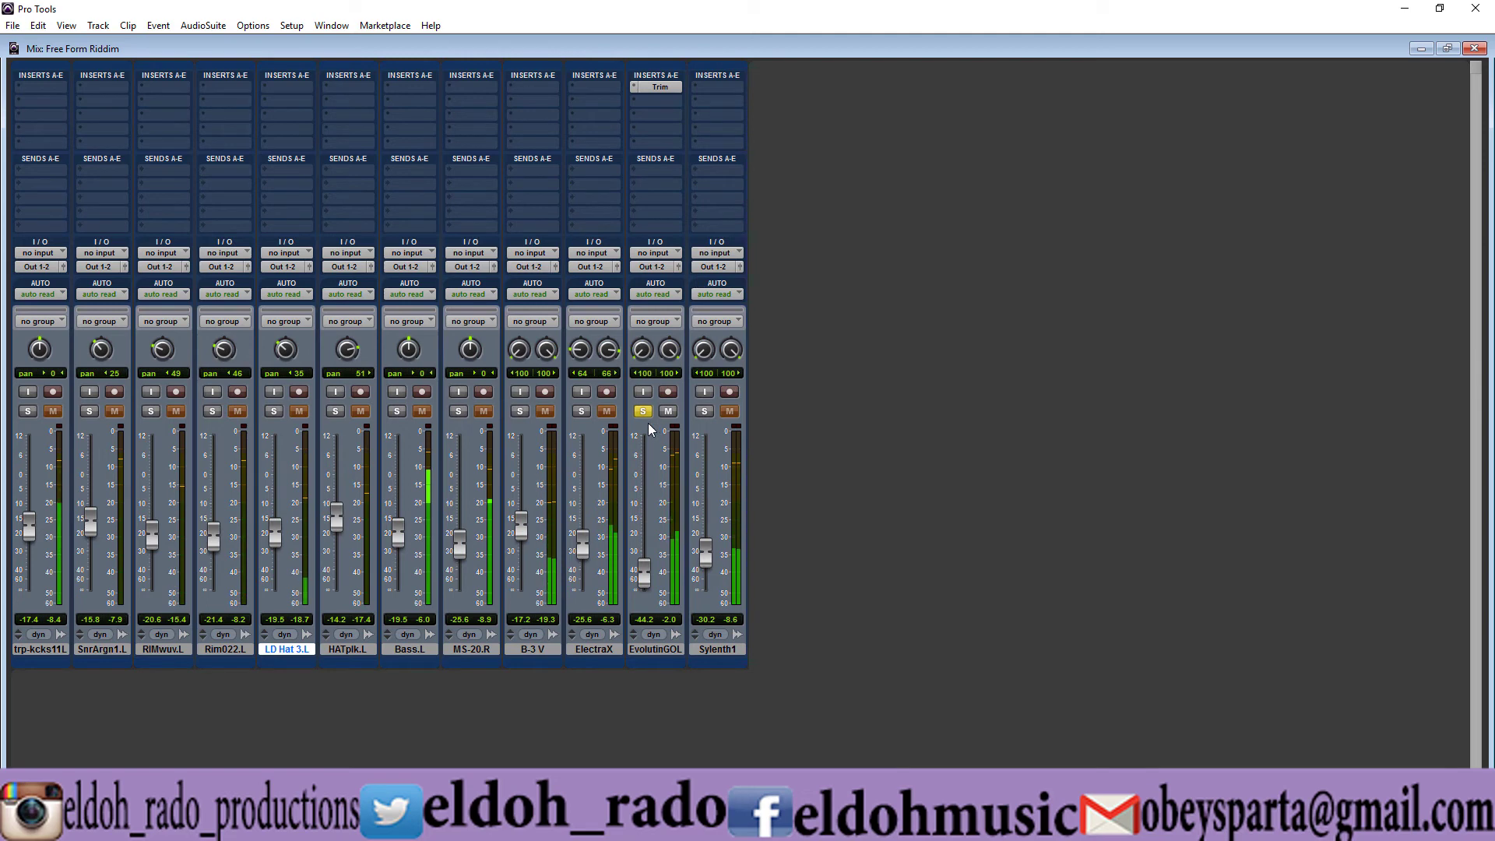
alt+click(642, 351)
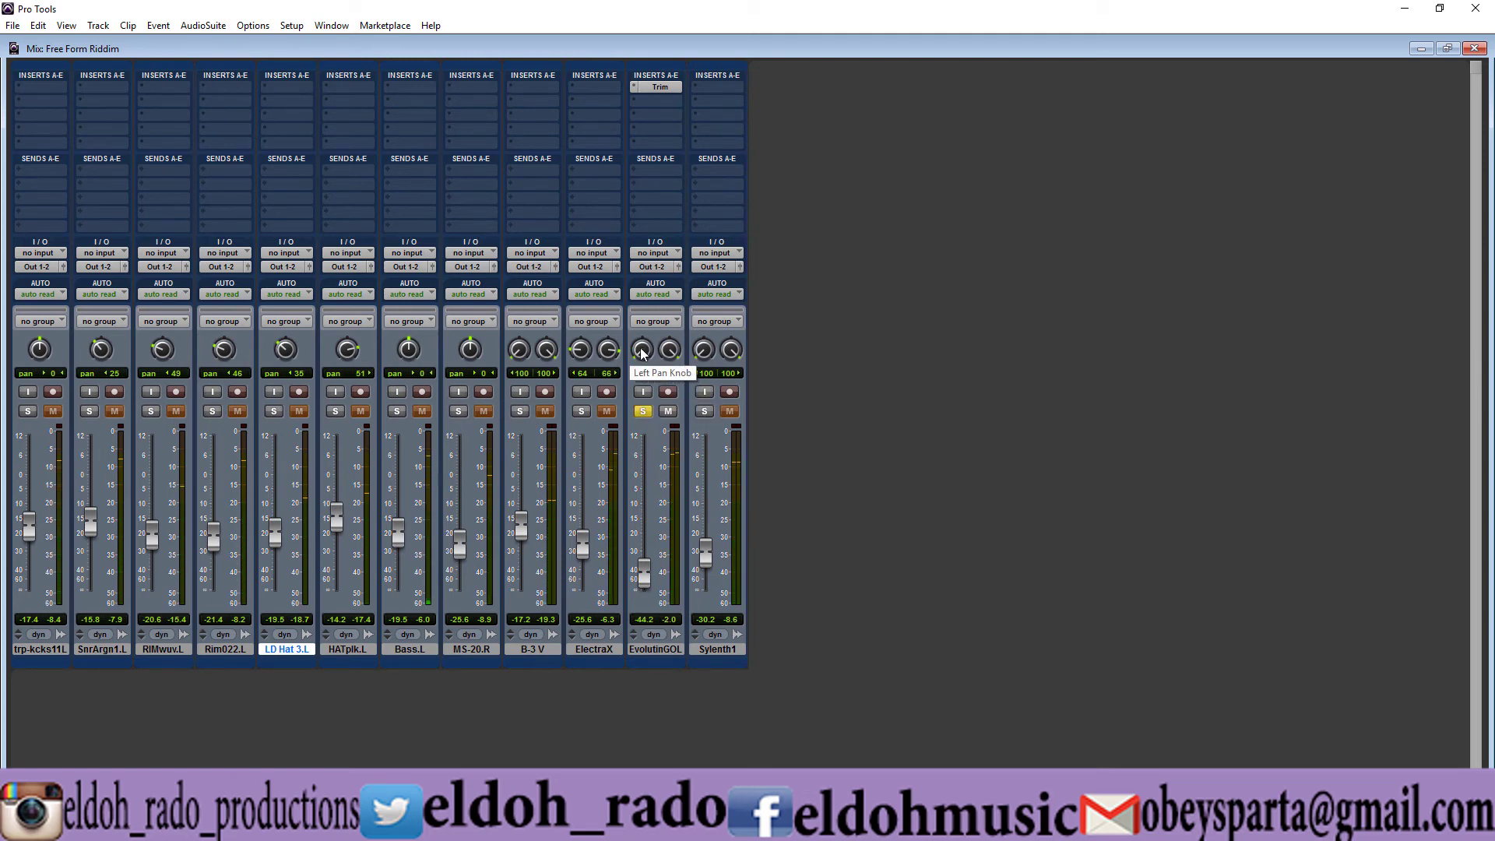
alt+click(667, 351)
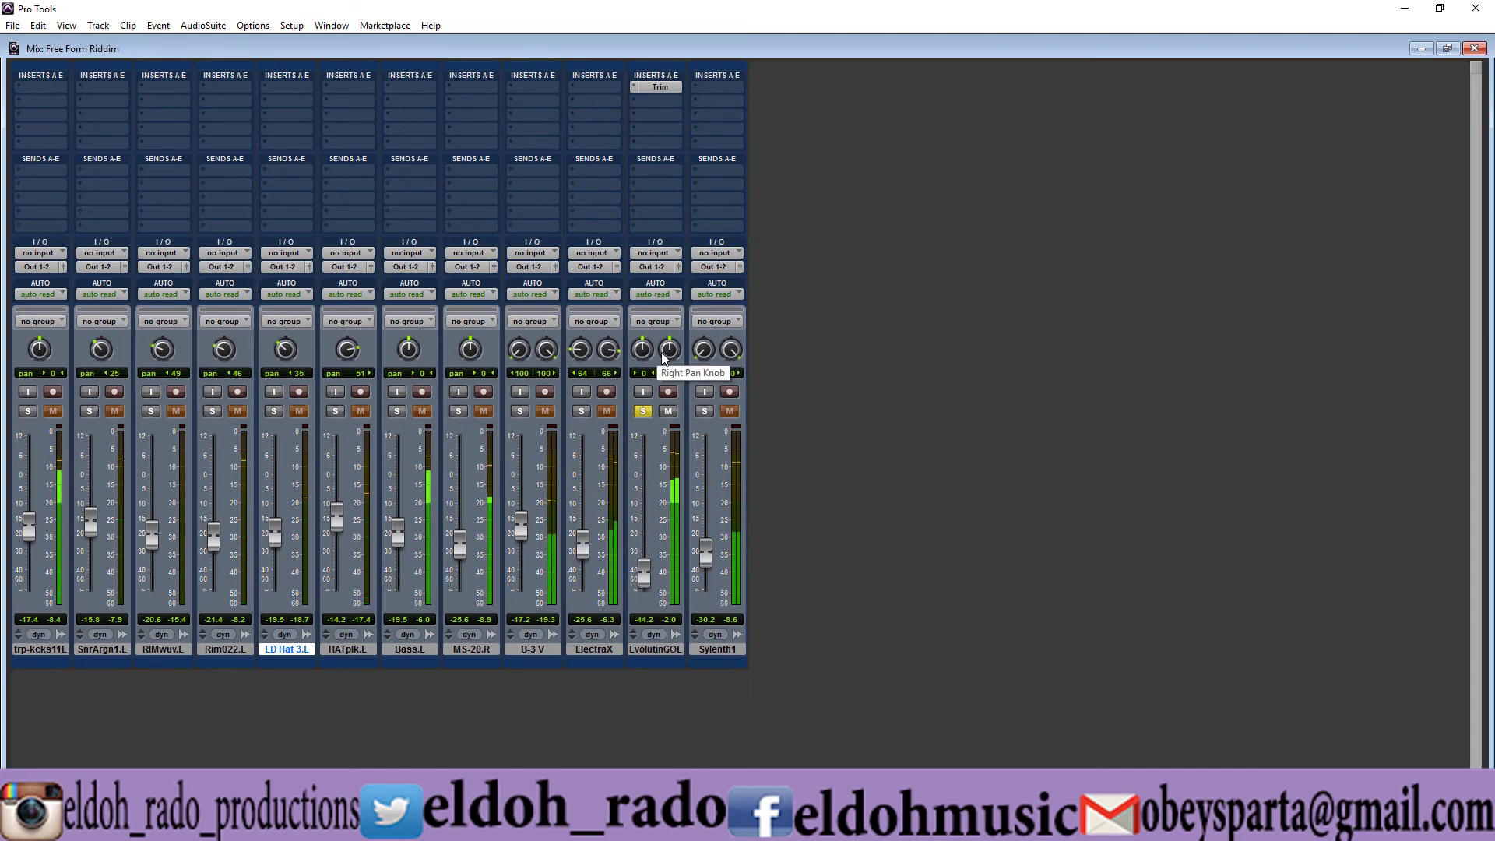
click(649, 414)
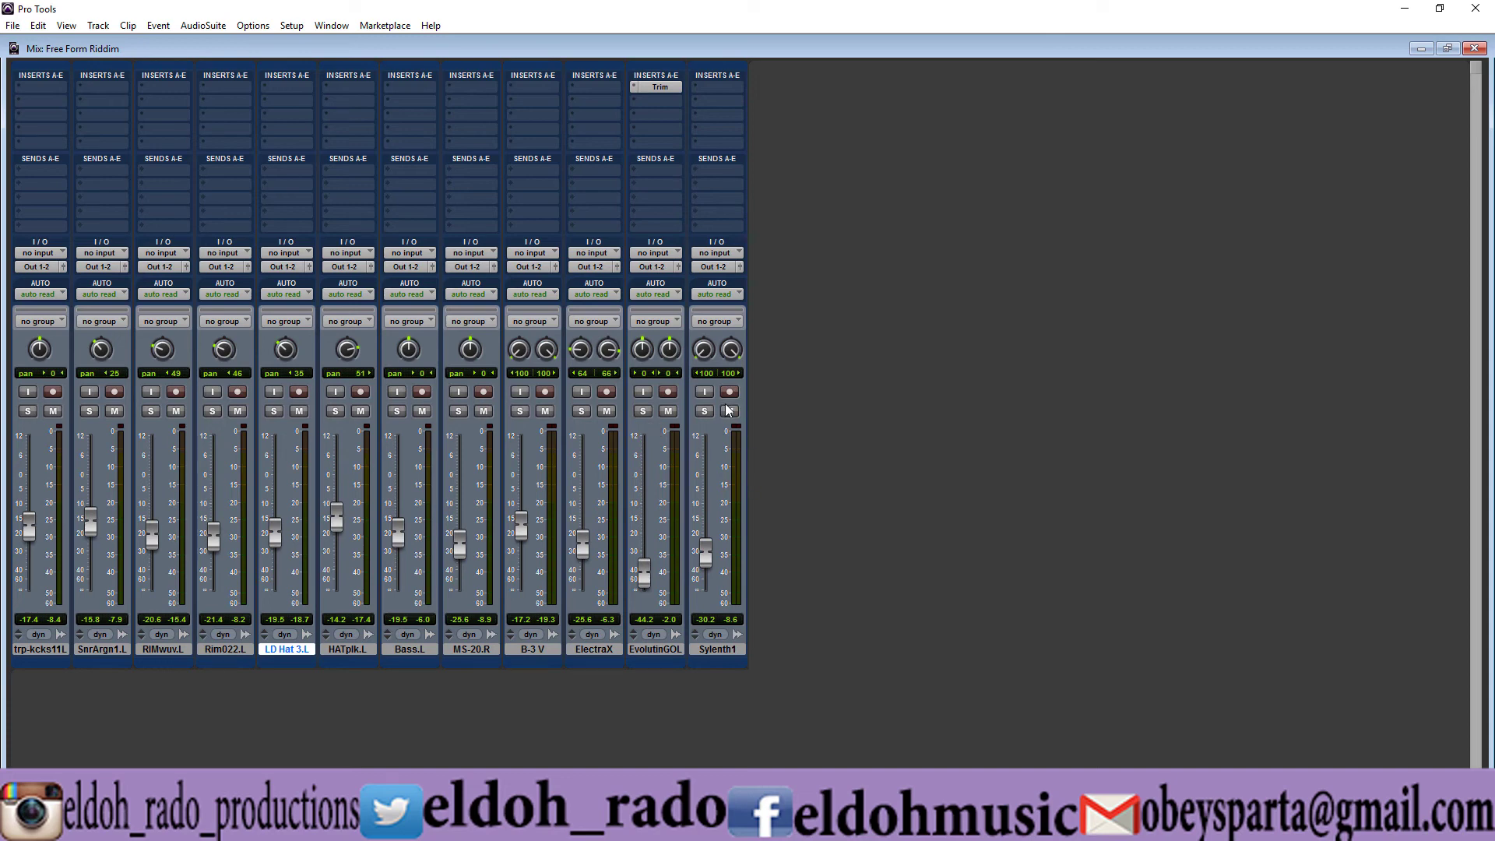
- Solo the Sylenth1 track, narrow its stereo pans to 65 left and 63 right, and clear the solo
click(705, 412)
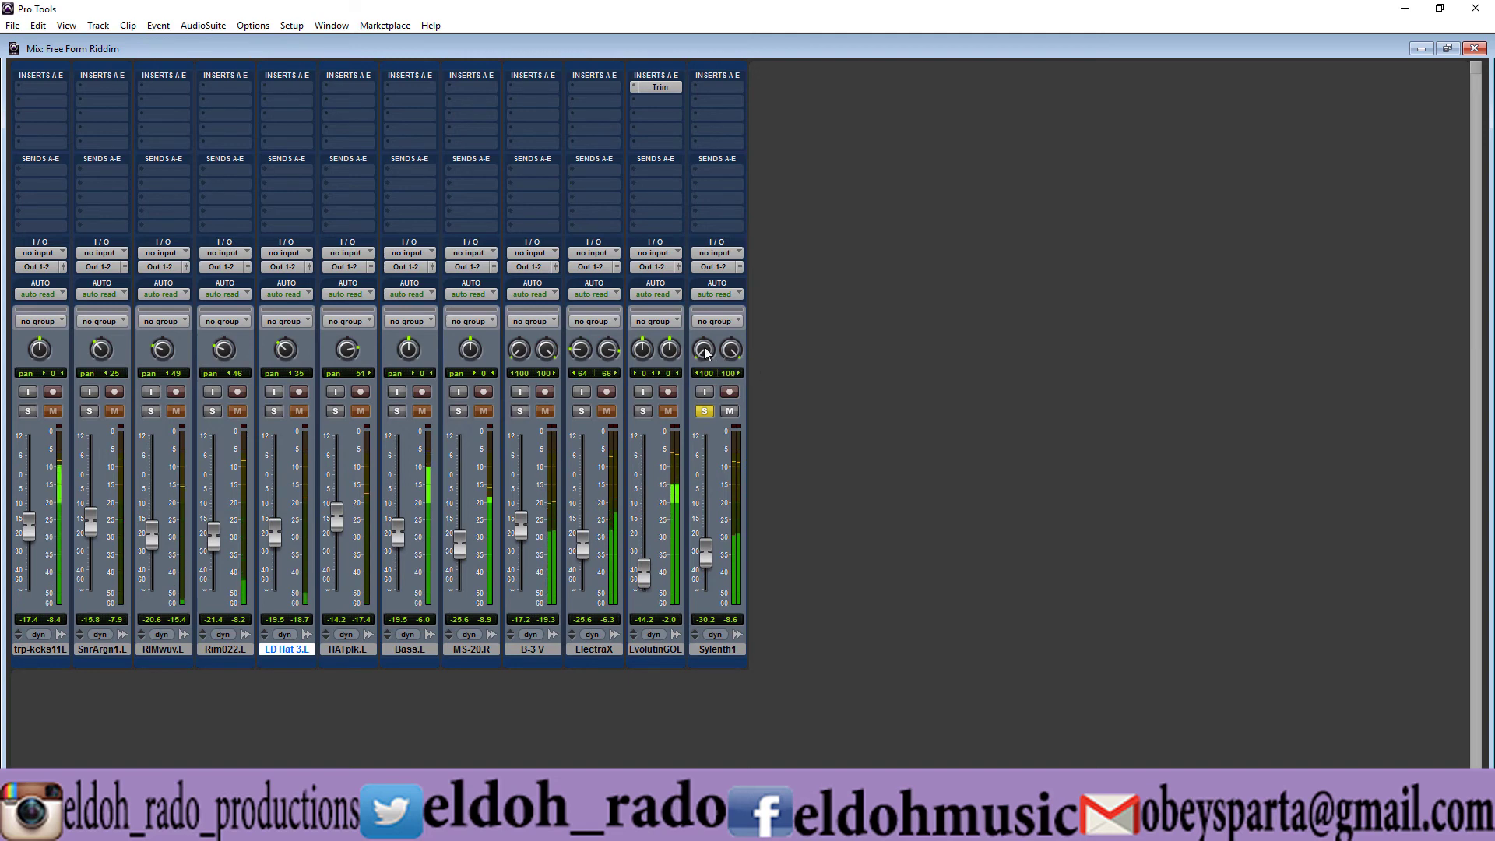
drag(704, 354, 731, 384)
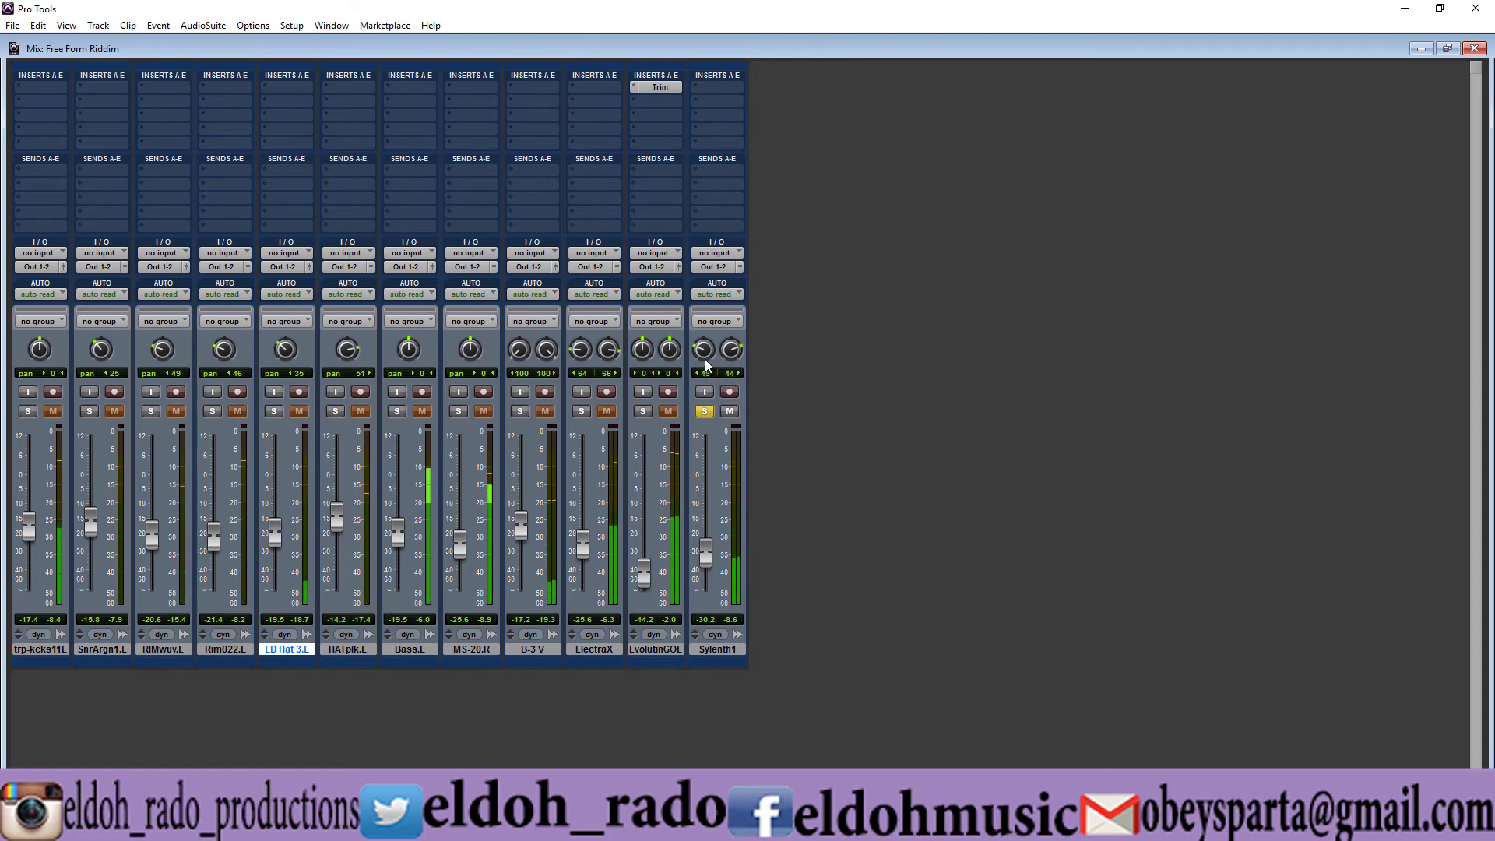
mouse_move(704, 357)
mouse_down()
mouse_move(732, 348)
mouse_move(704, 355)
mouse_up()
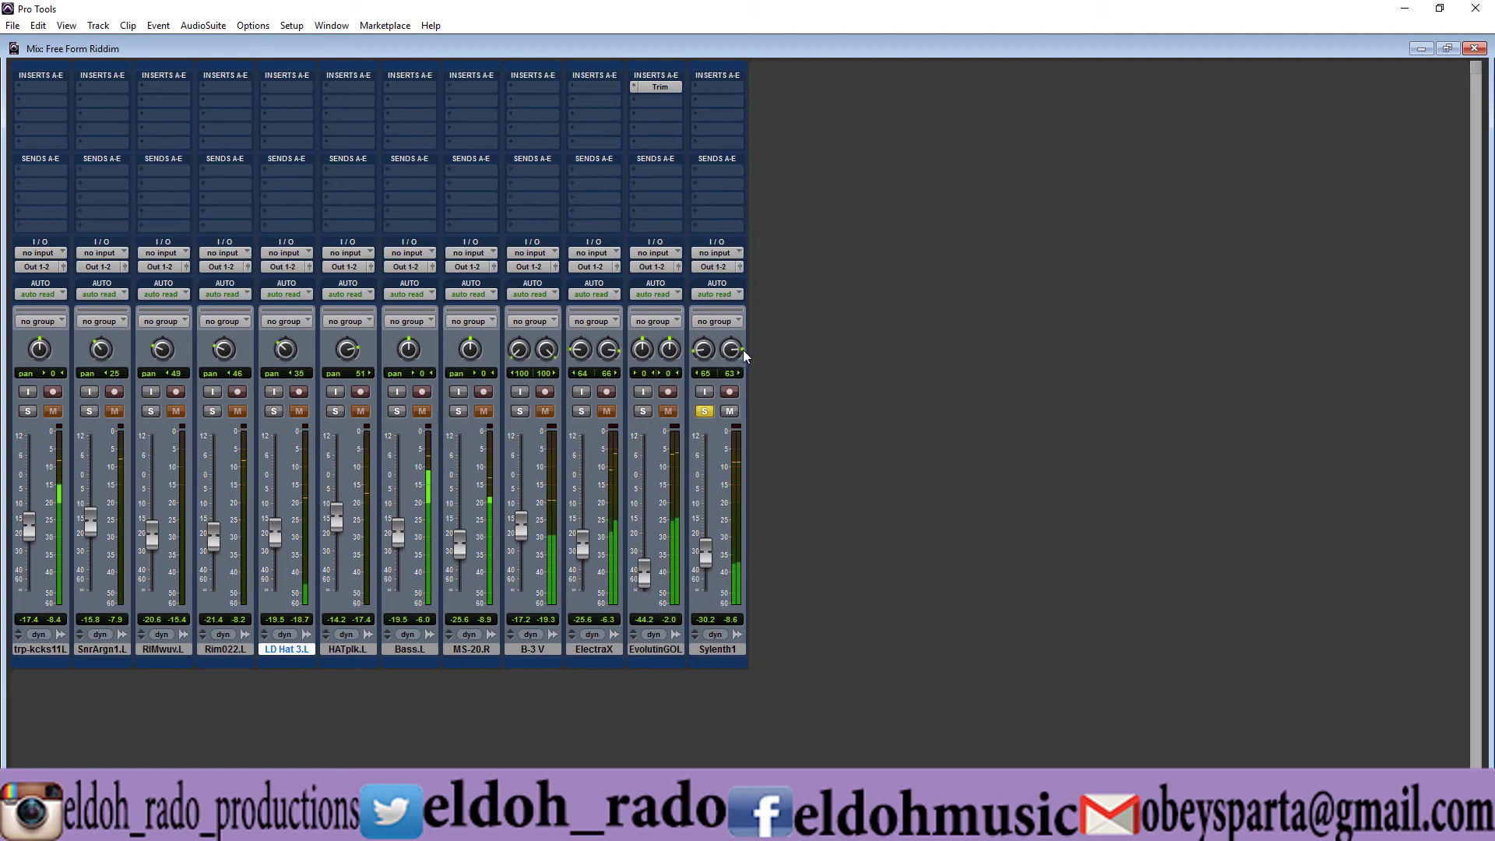
drag(739, 355, 731, 358)
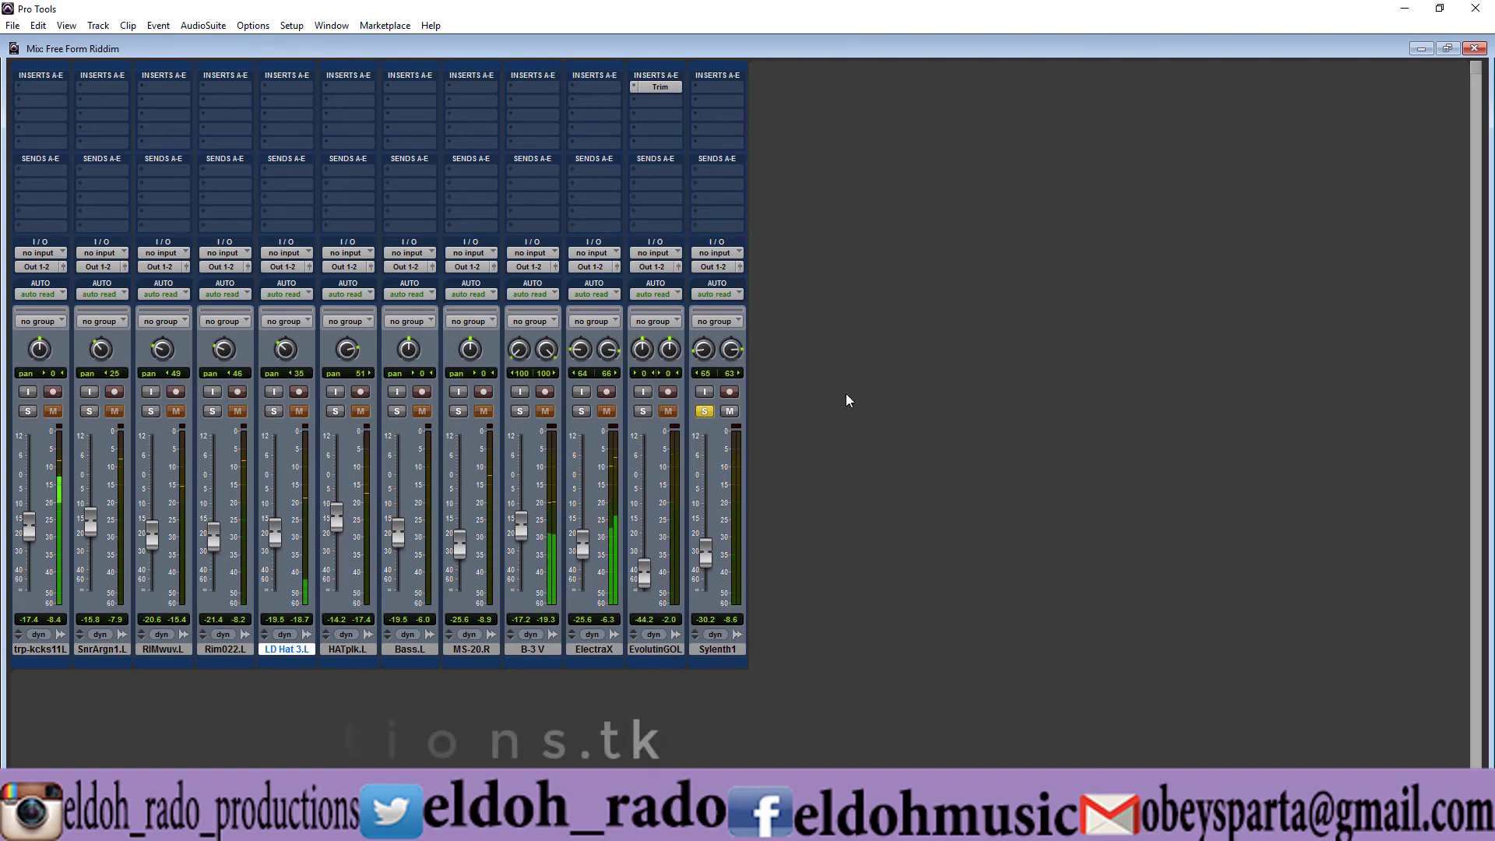
key(space)
click(705, 412)
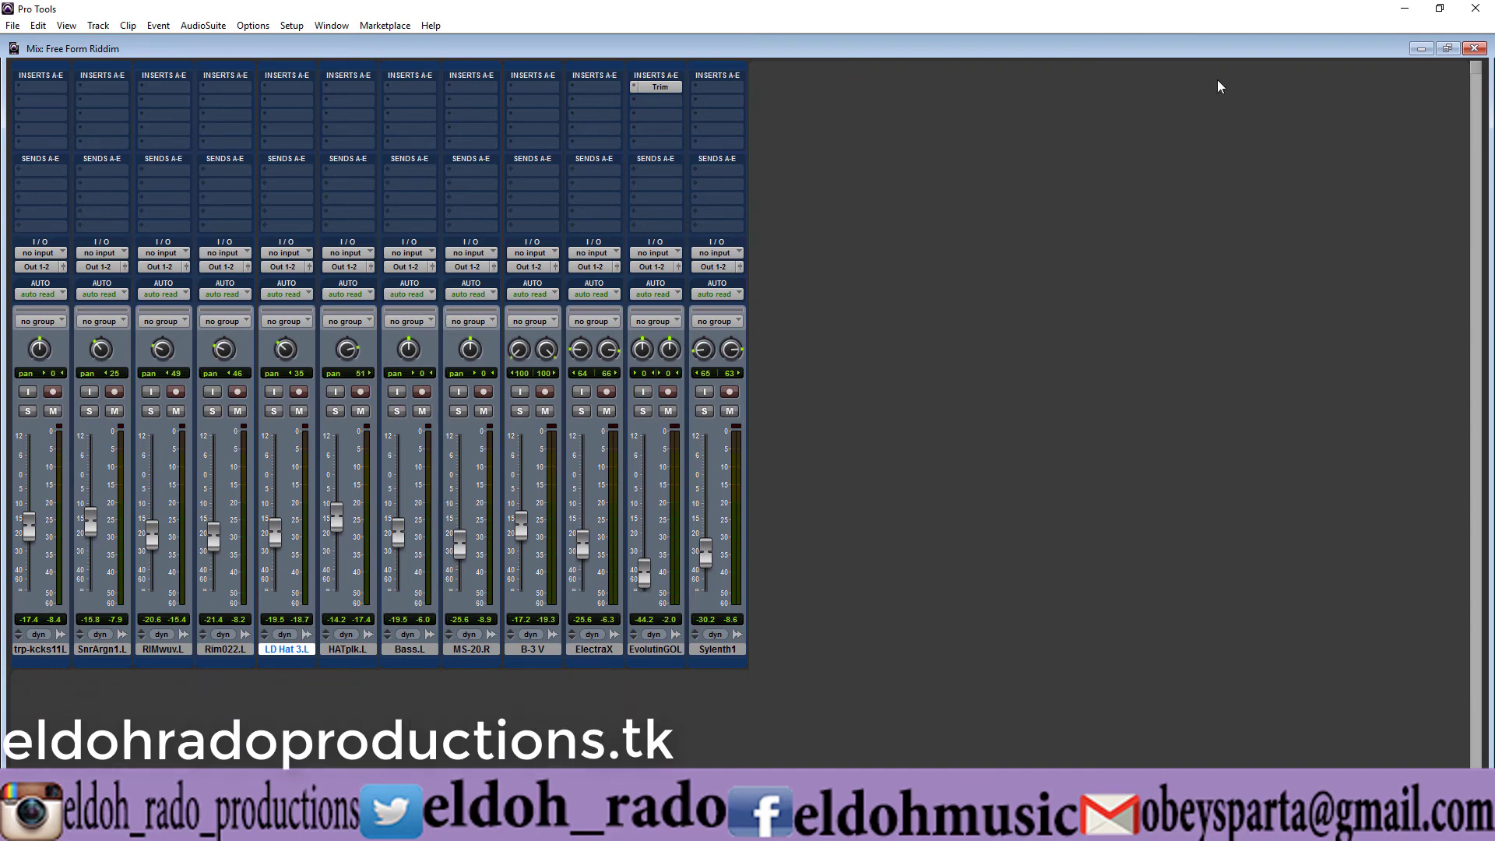
- Play the full mix from the beginning and raise the trap-kicks-11.L volume to -15.3 dB in the Mix window
key(ctrl+equal)
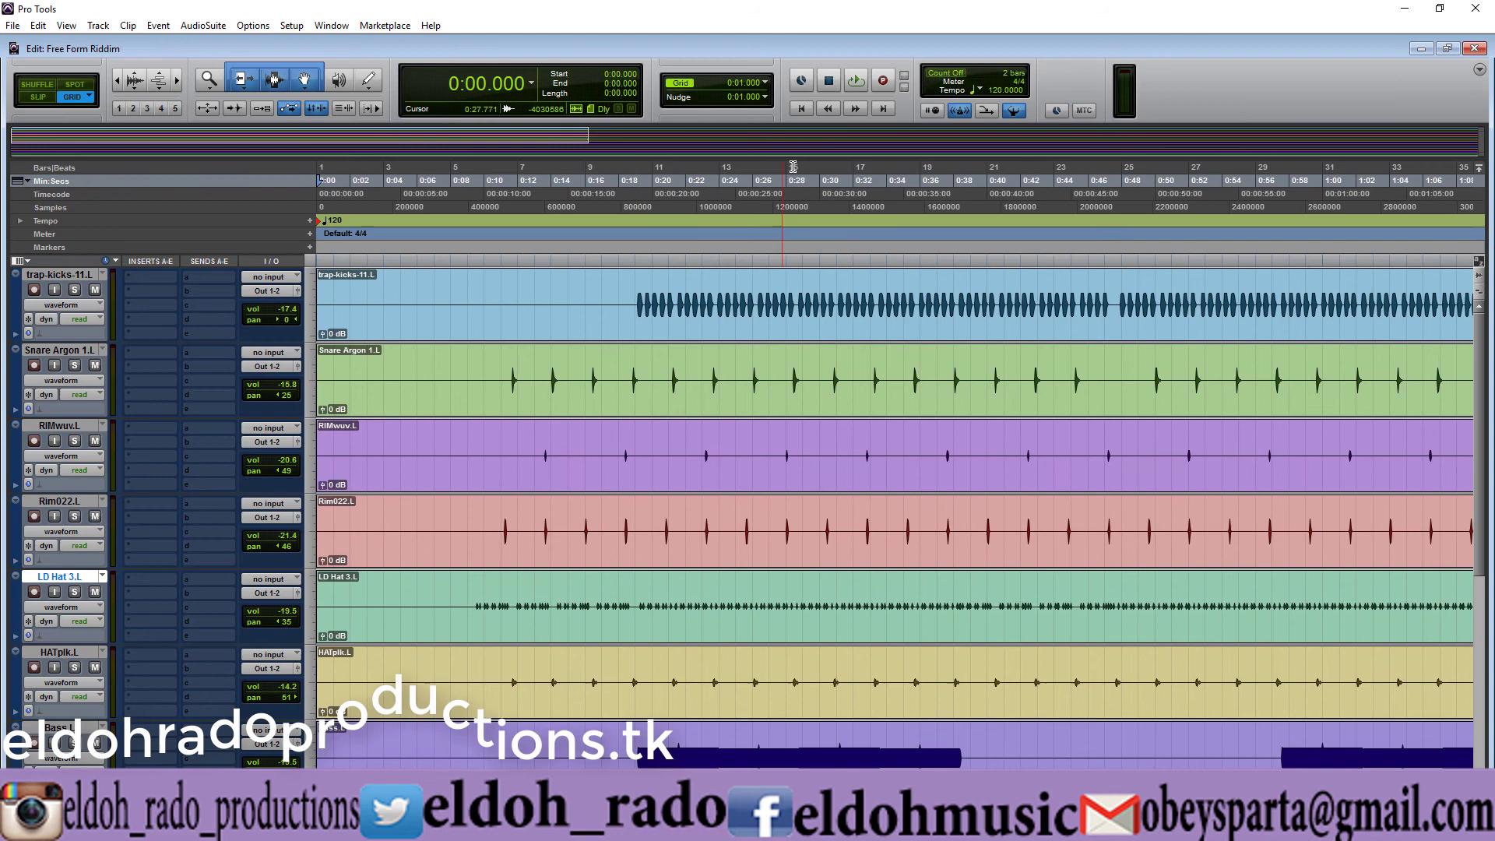
click(857, 86)
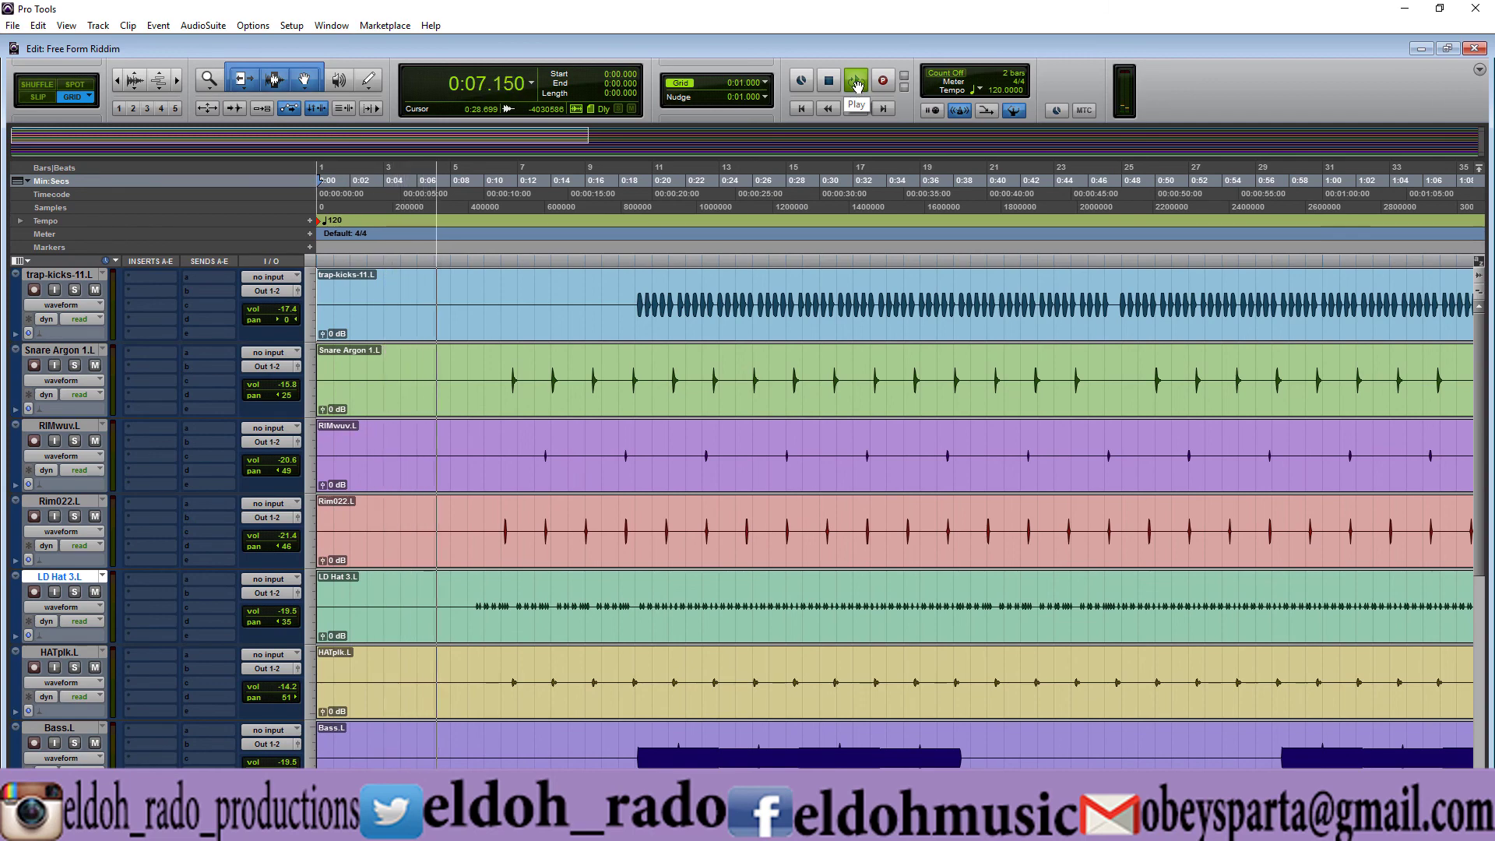
key(ctrl+equal)
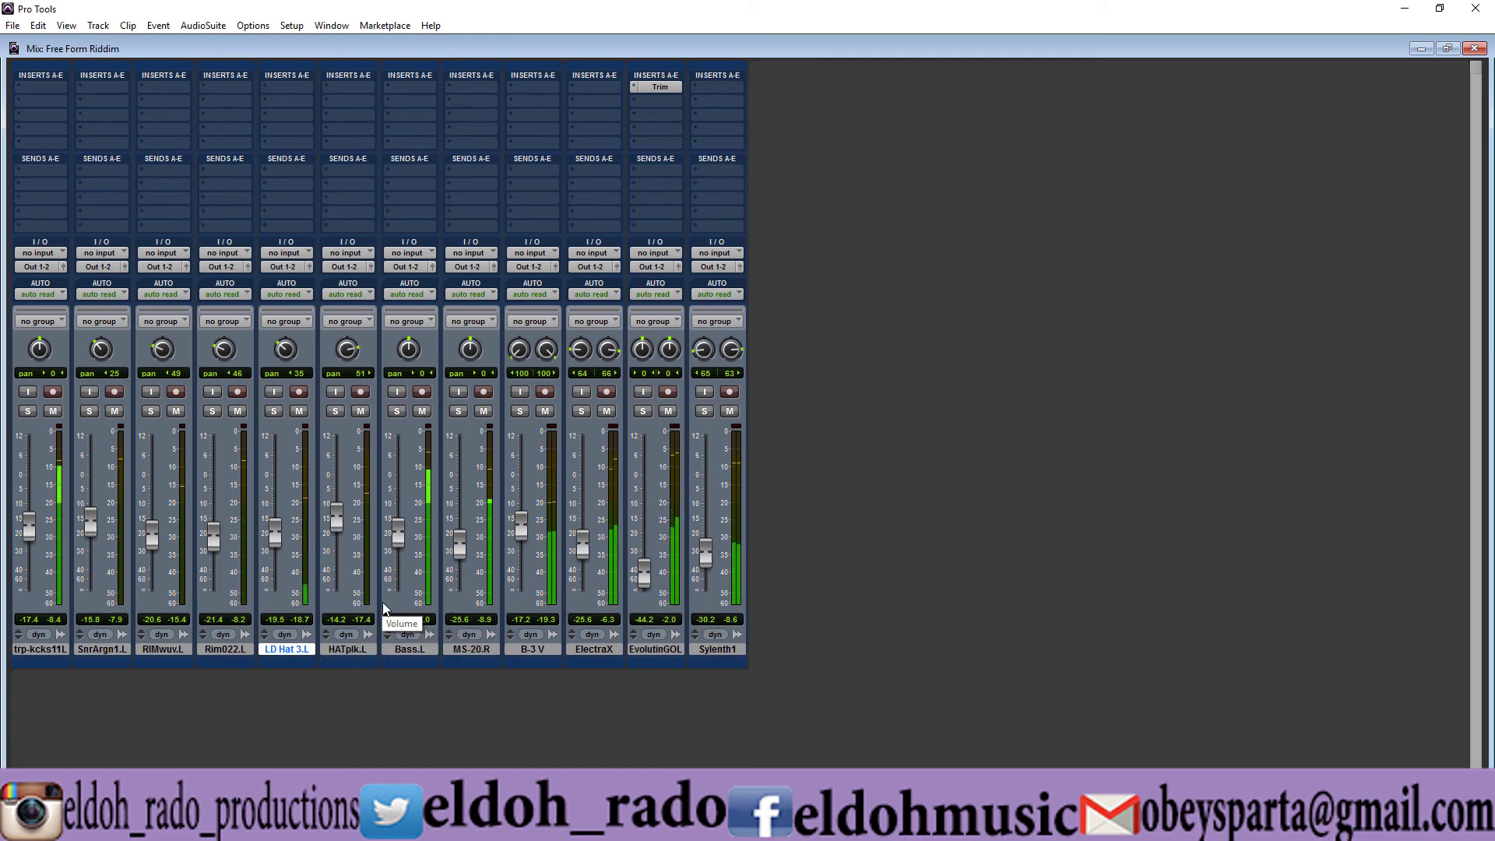
drag(28, 529, 29, 524)
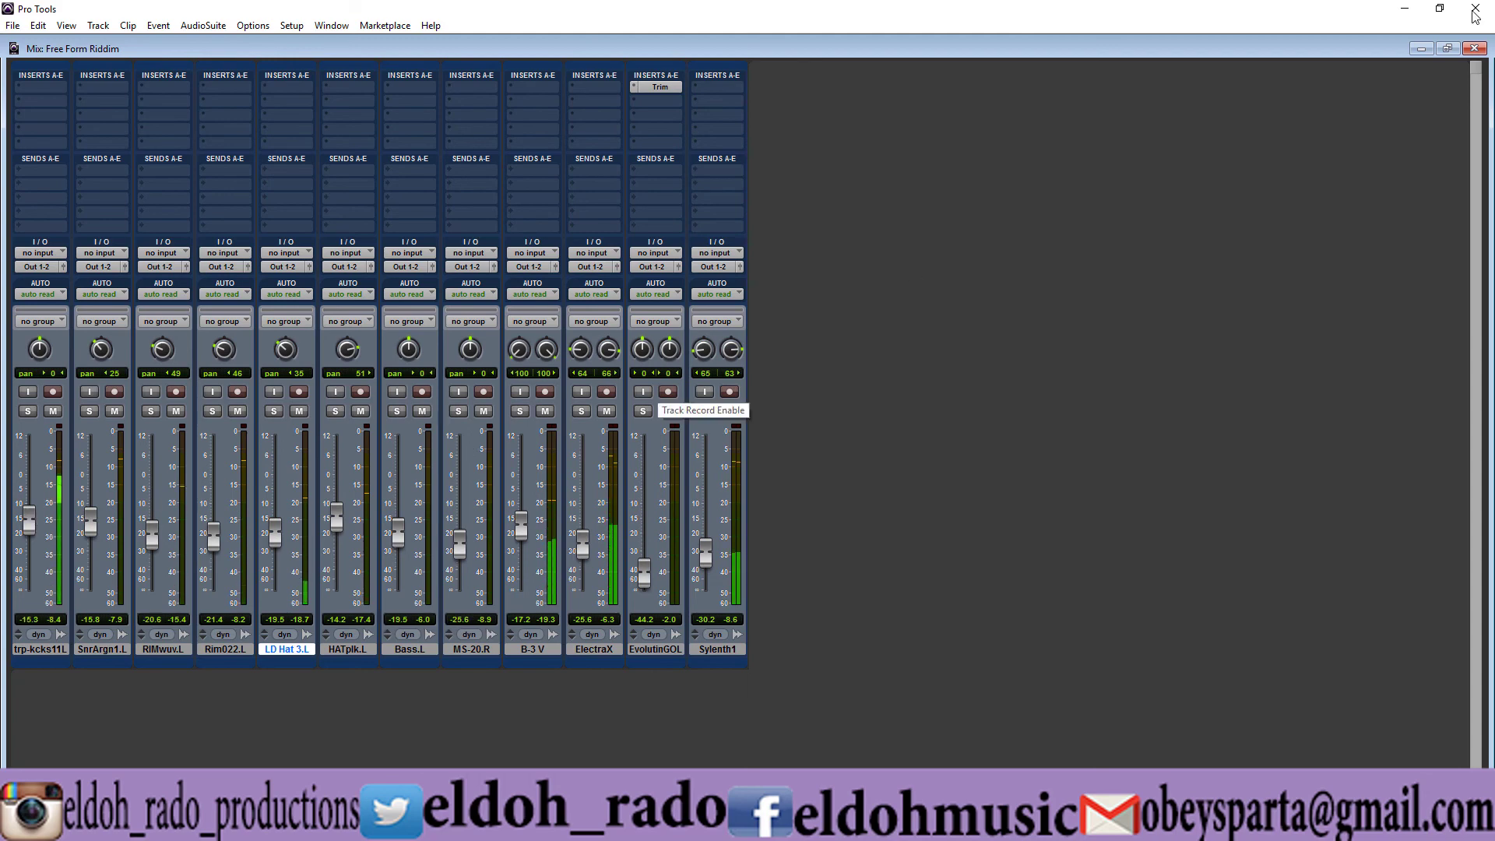
- Show the full arrangement in the Edit window, review the tracks down to Sylenth1 during playback, and stop the transport
key(ctrl+equal)
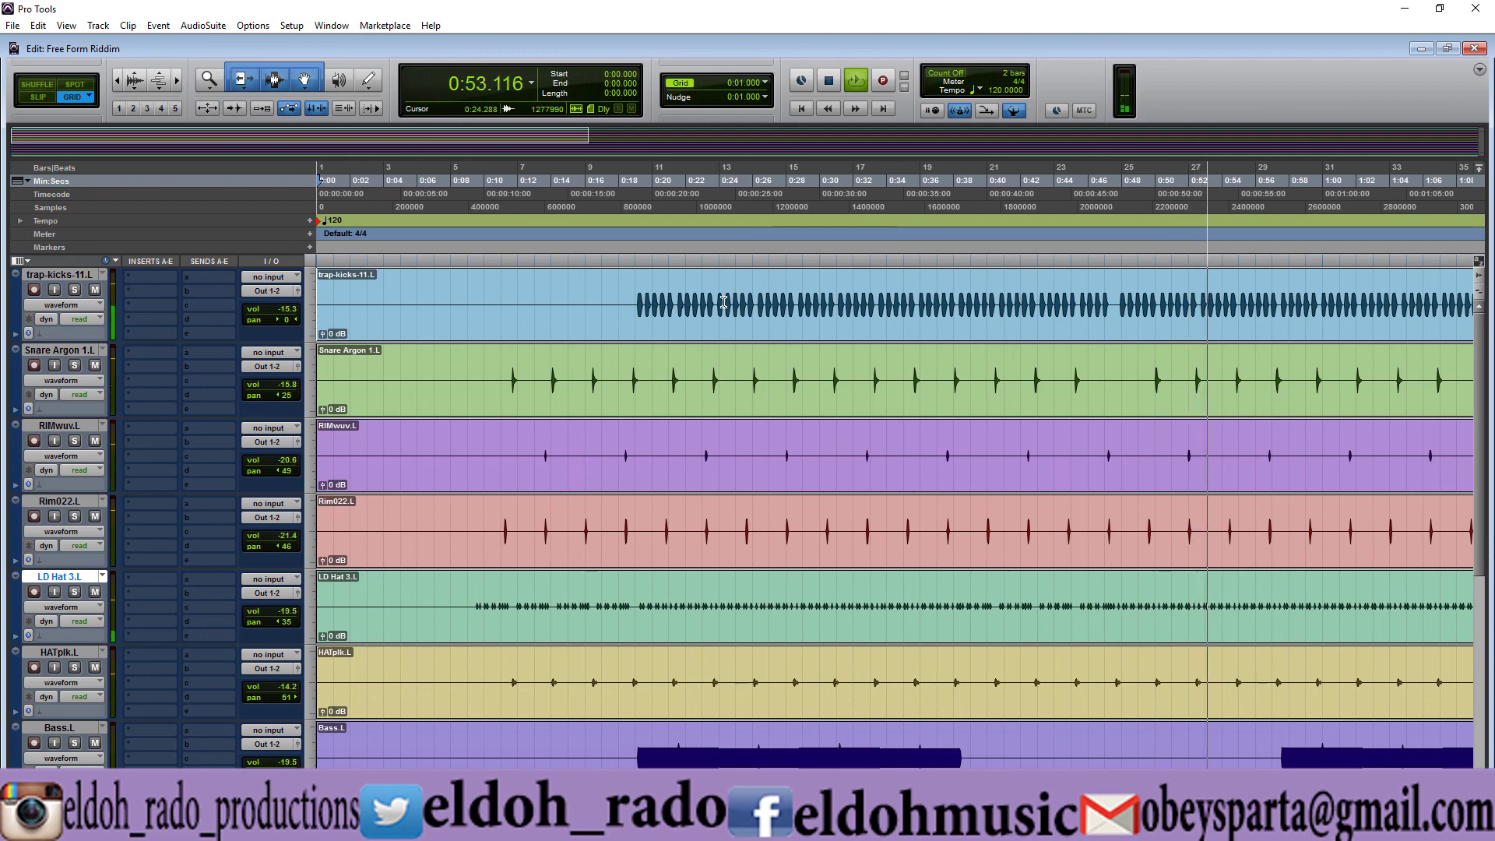
key(ctrl+bracketleft)
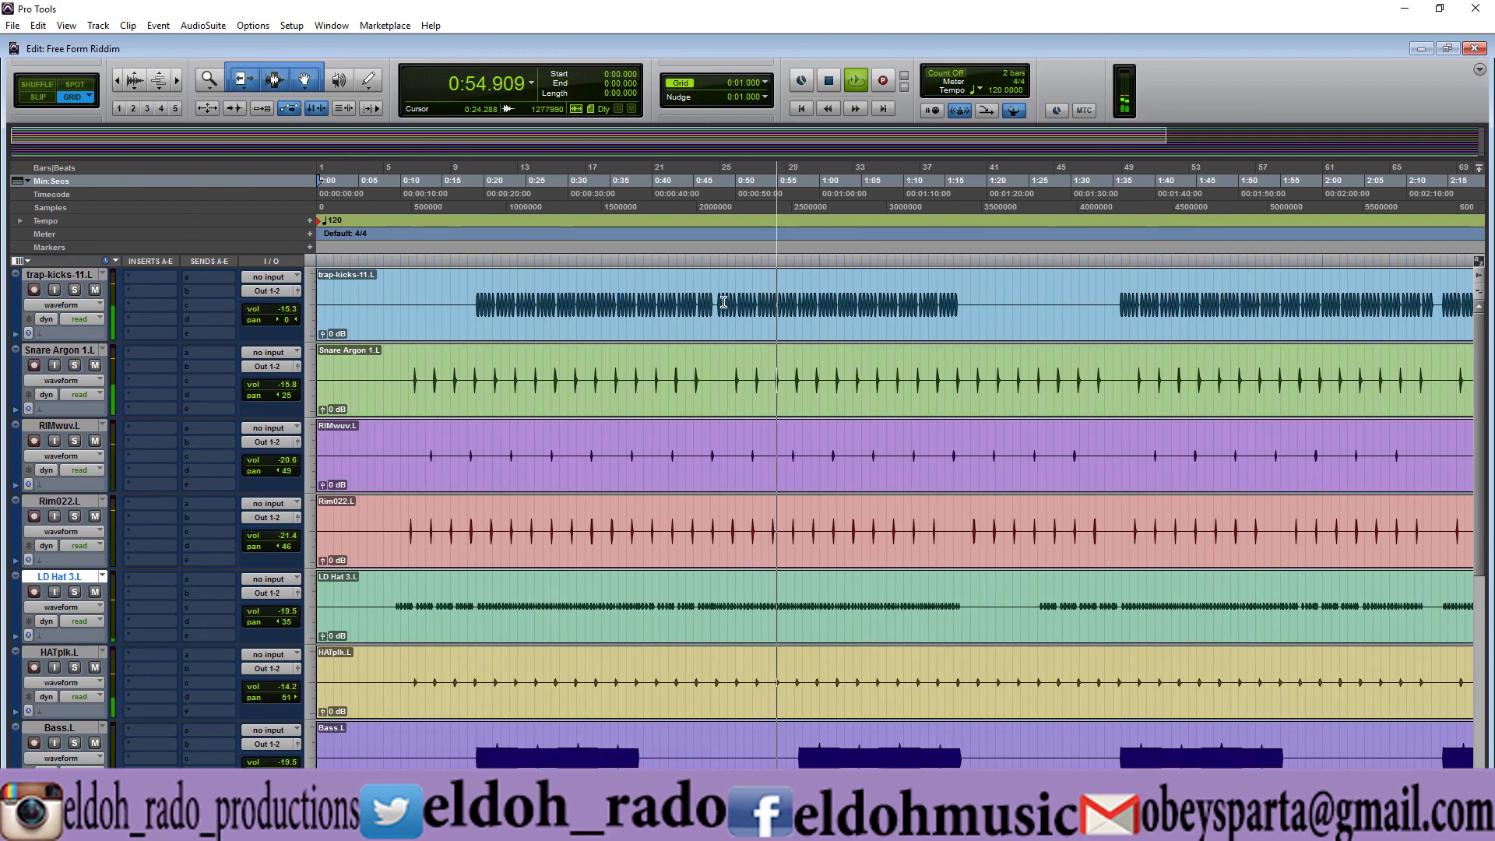
key(ctrl+bracketleft)
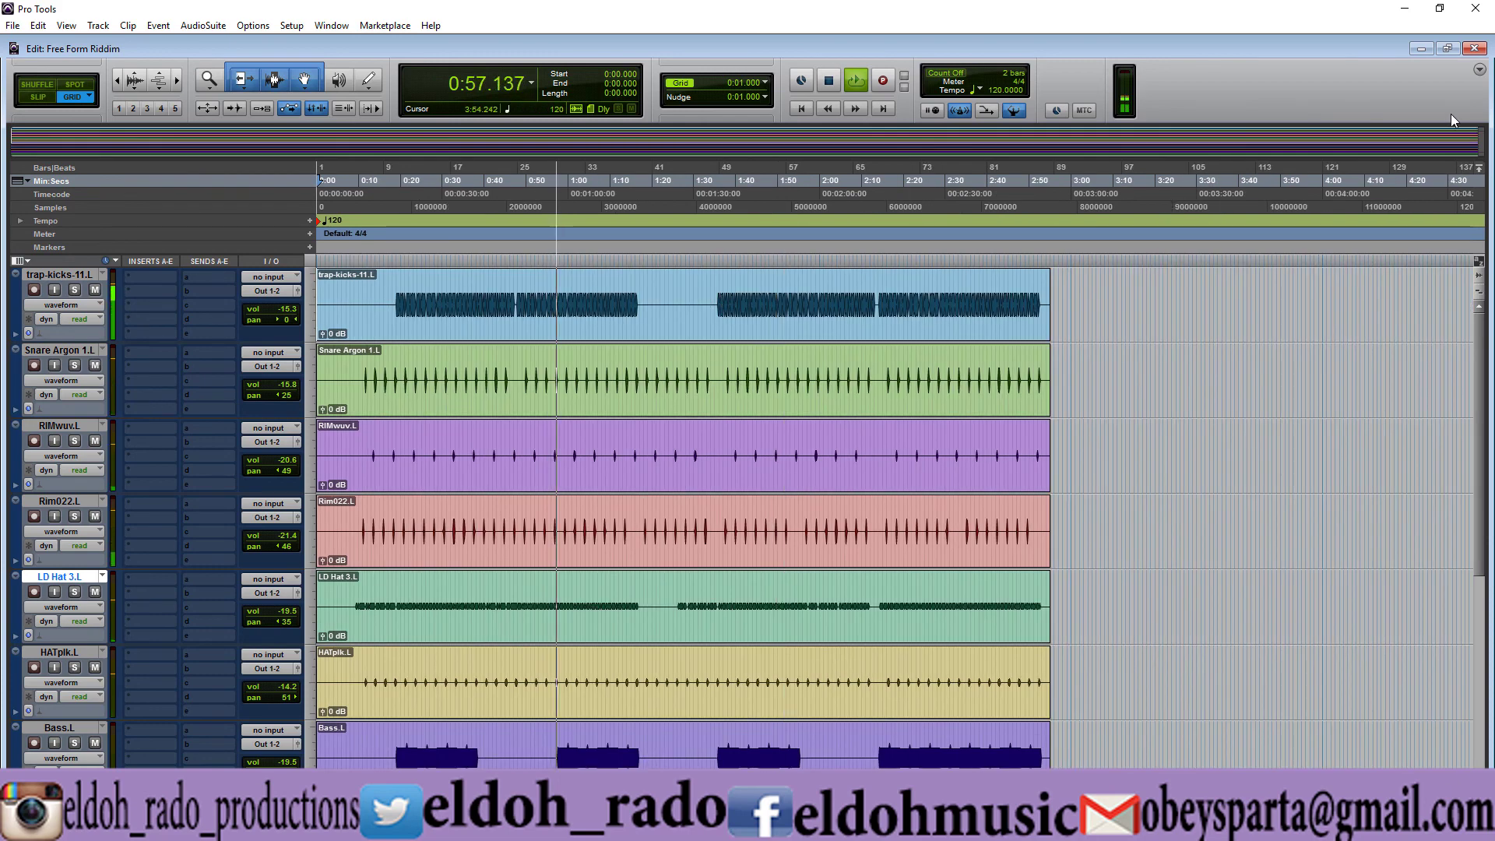
scroll(1476, 396, down, 2)
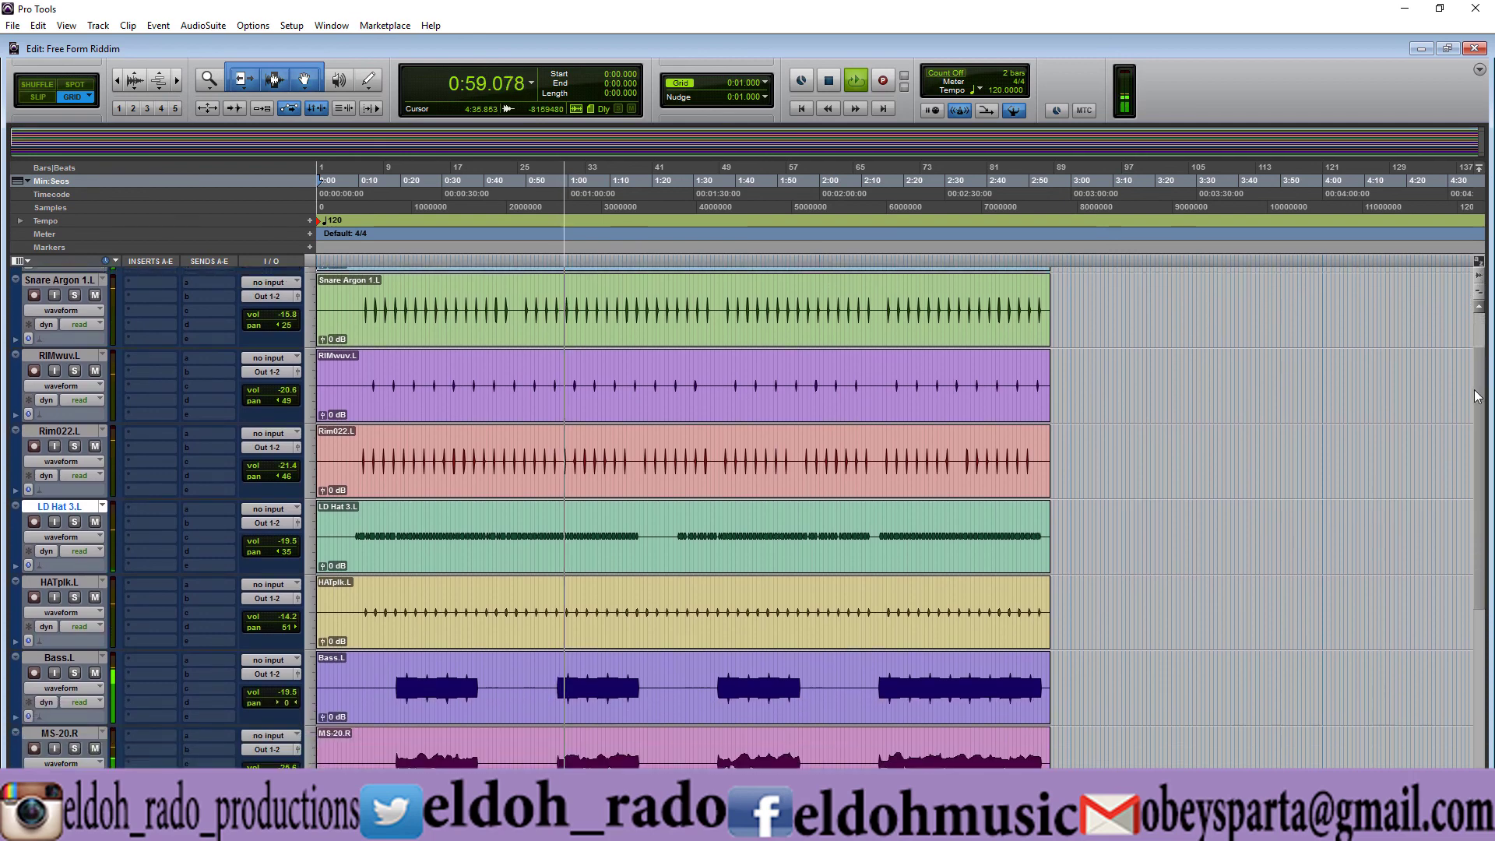
scroll(1476, 396, down, 5)
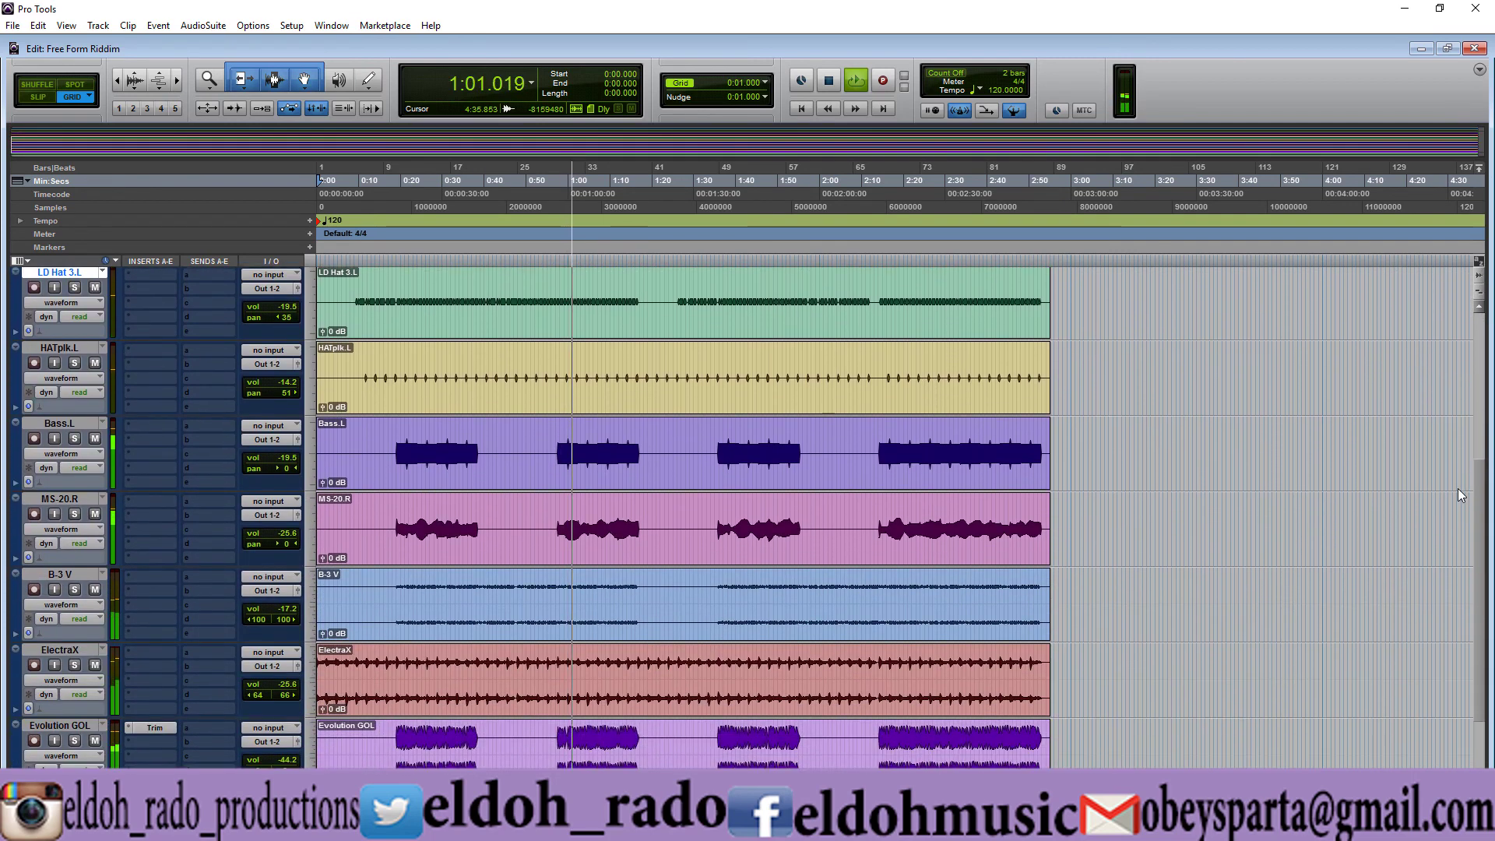
scroll(1456, 530, down, 3)
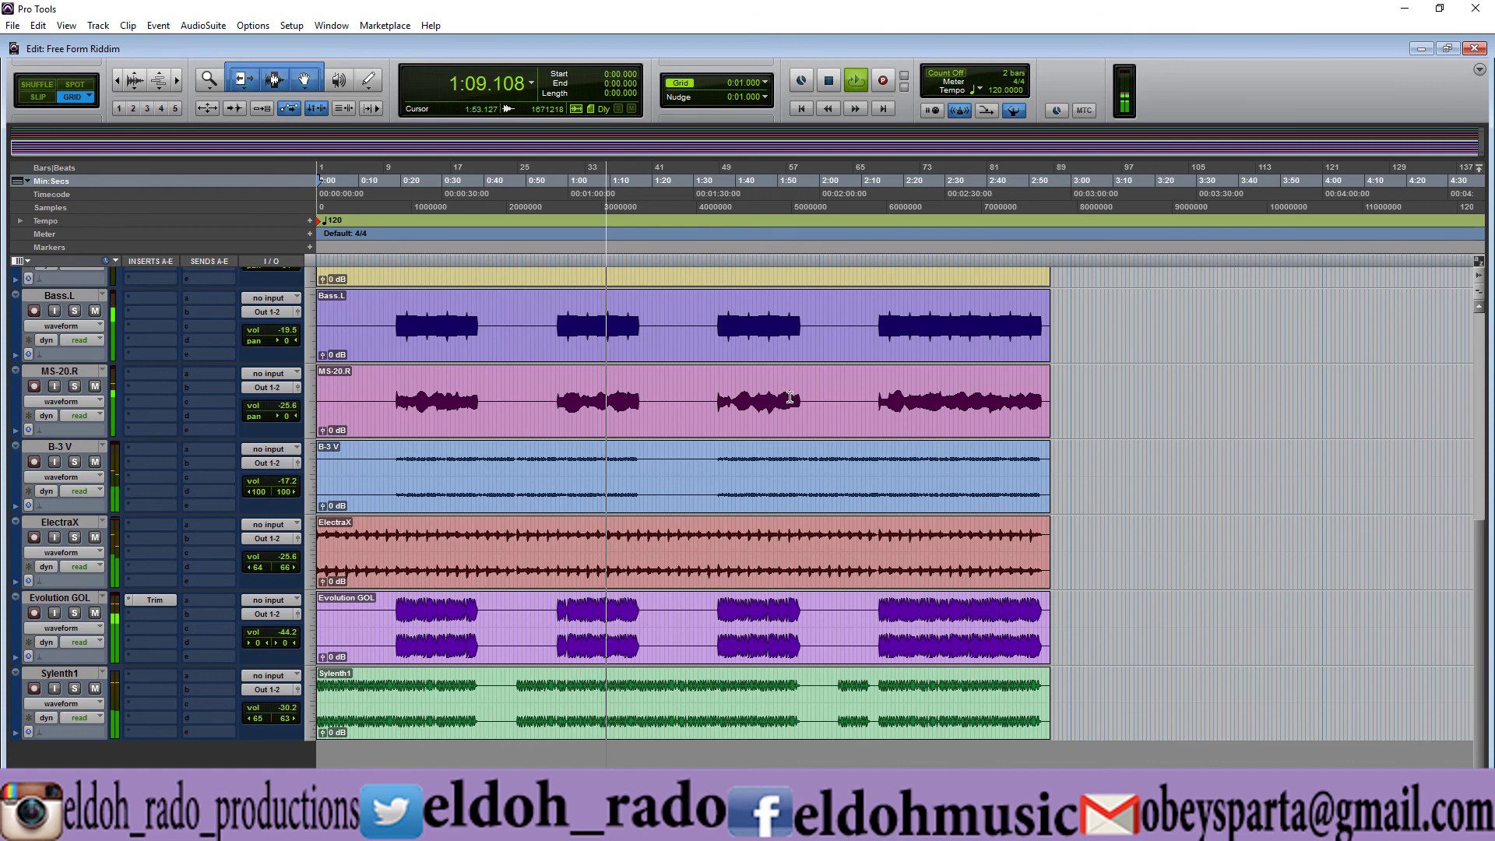
key(space)
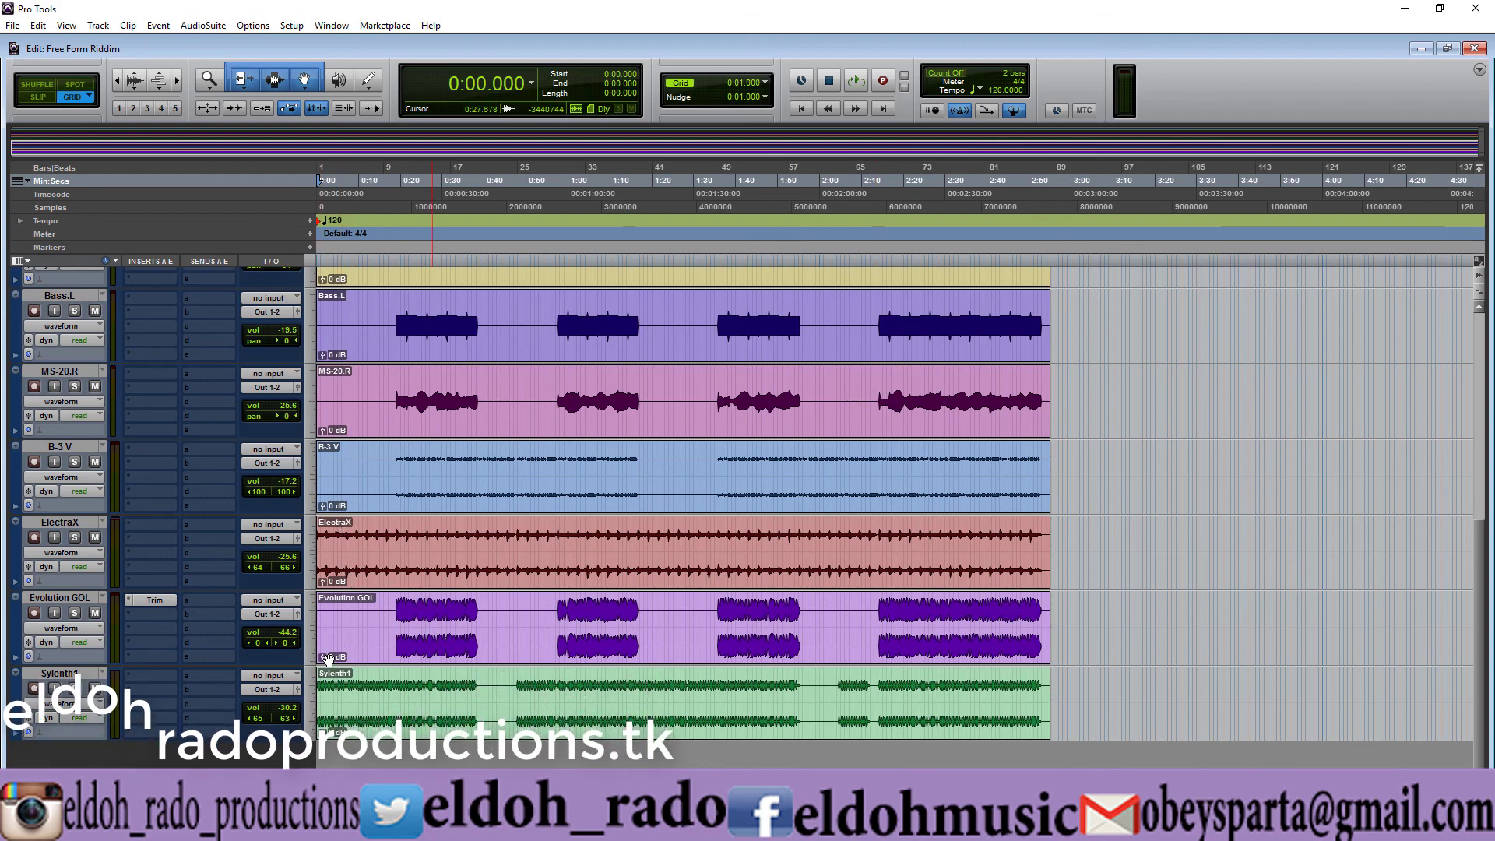
- Select the entire Evolution GOL clip and open the Trim plug-in on its track
click(432, 638)
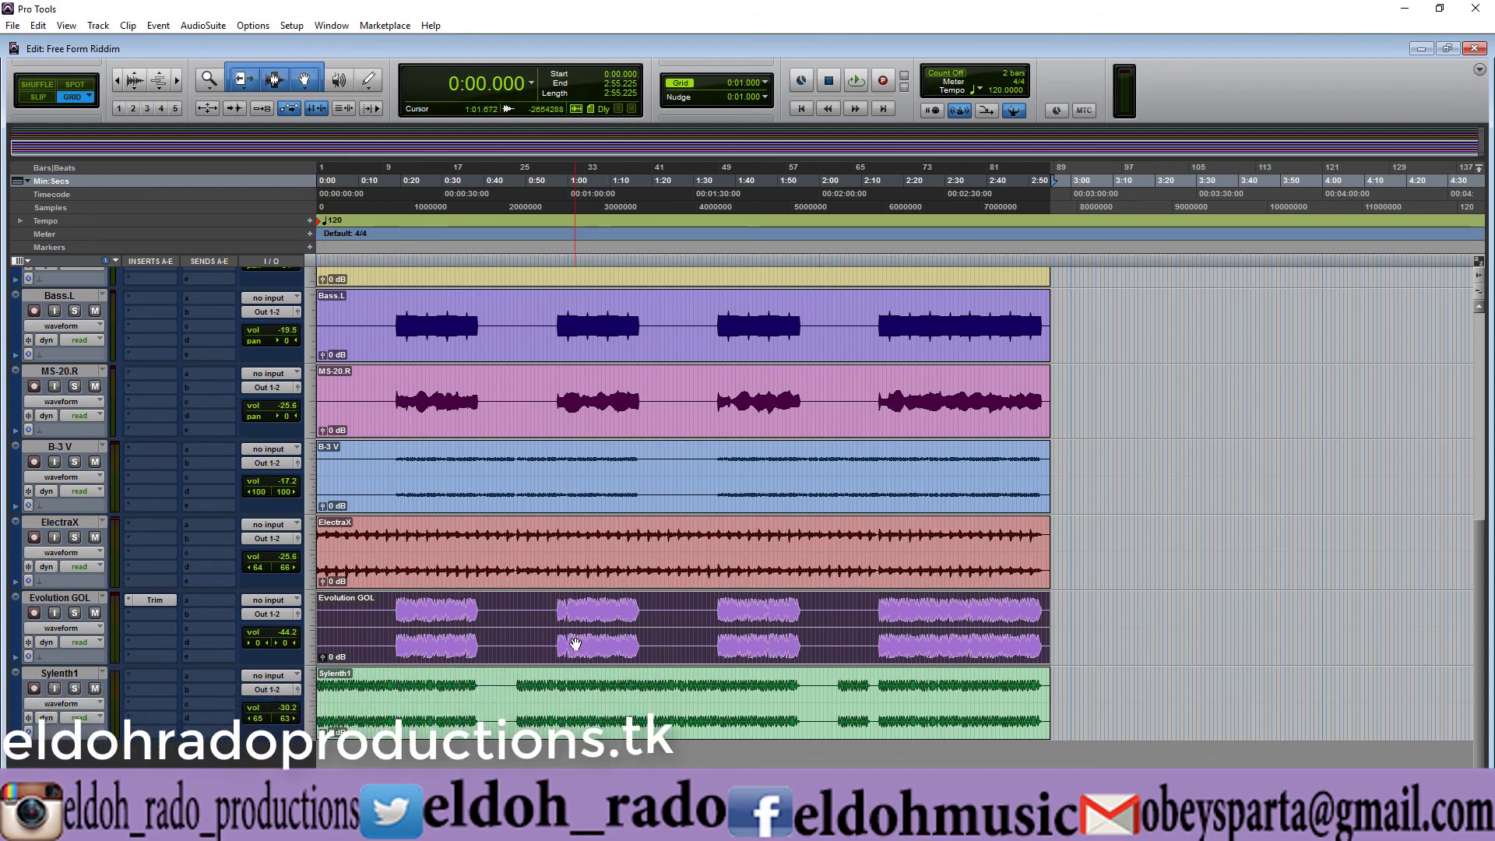
click(156, 601)
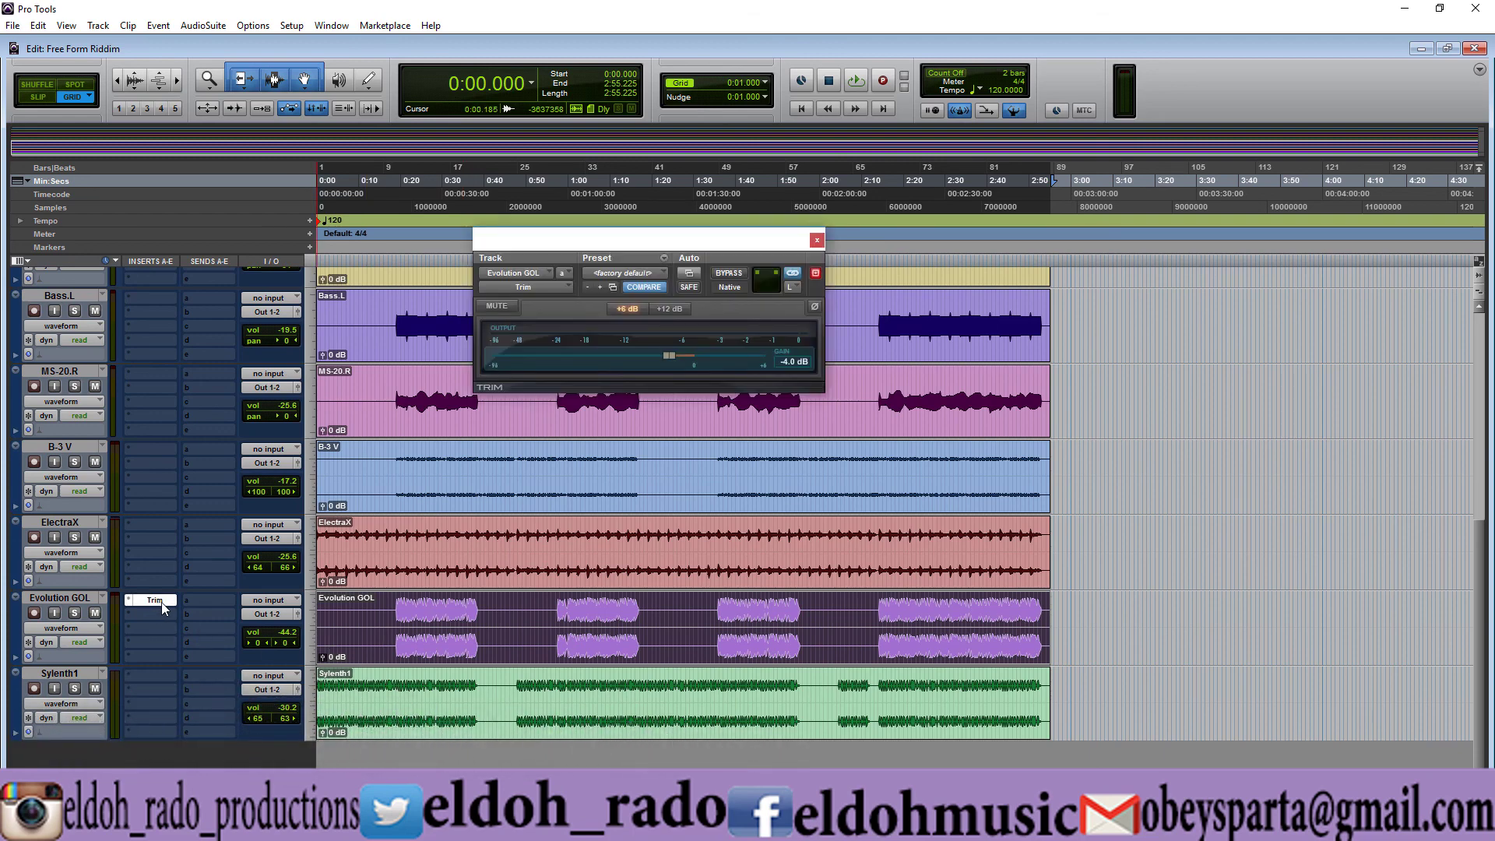